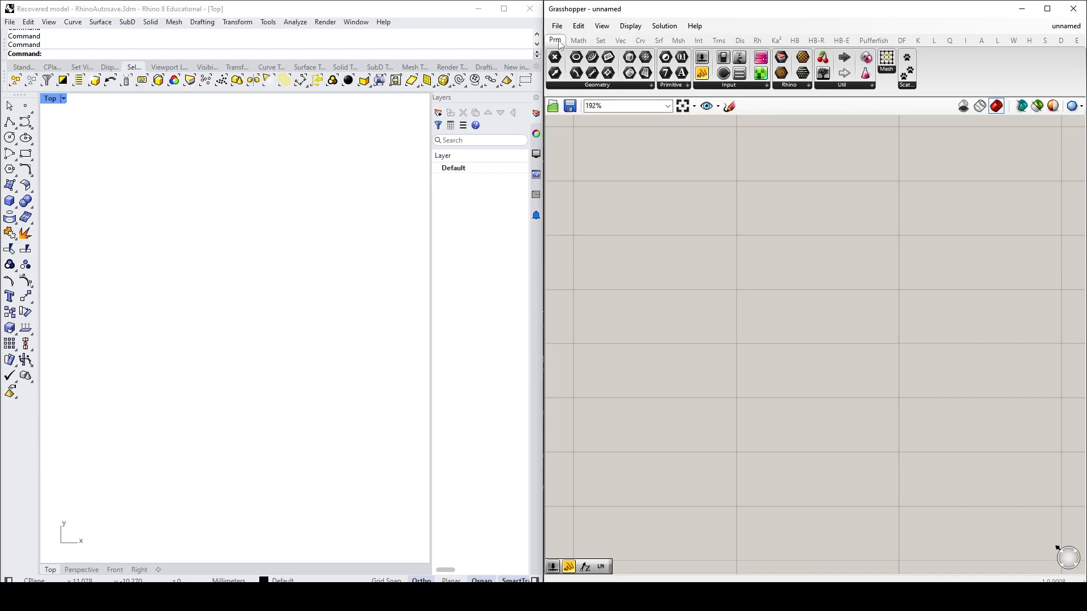
- Add a Square grid component to the empty canvas and reposition it to leave room for its inputs
{"action": "left_click", "coordinate": [620, 41]}
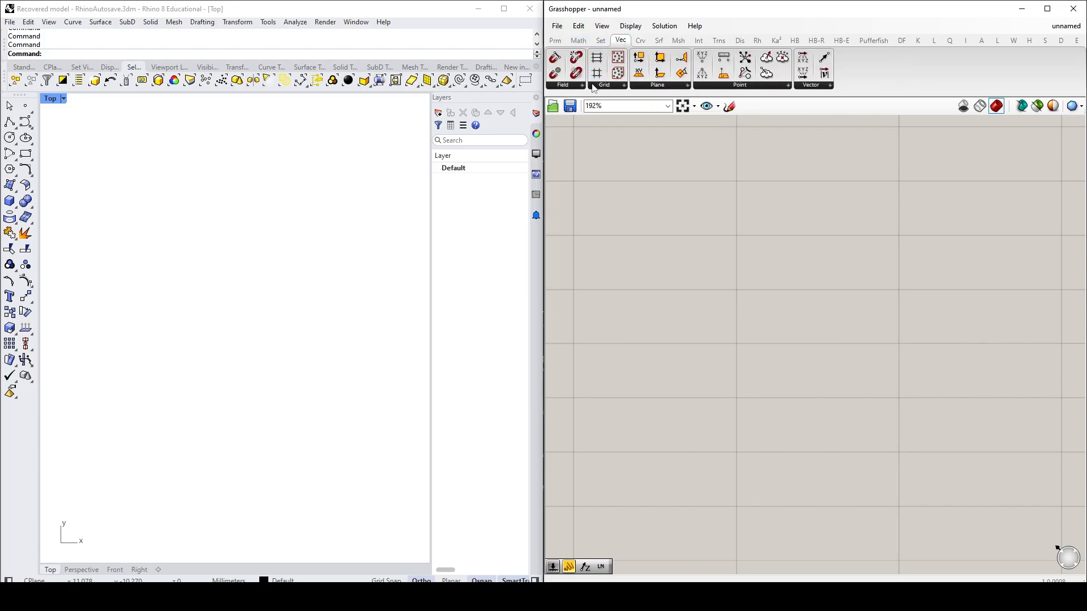
{"action": "left_click", "coordinate": [614, 86]}
{"action": "double_click", "coordinate": [825, 295]}
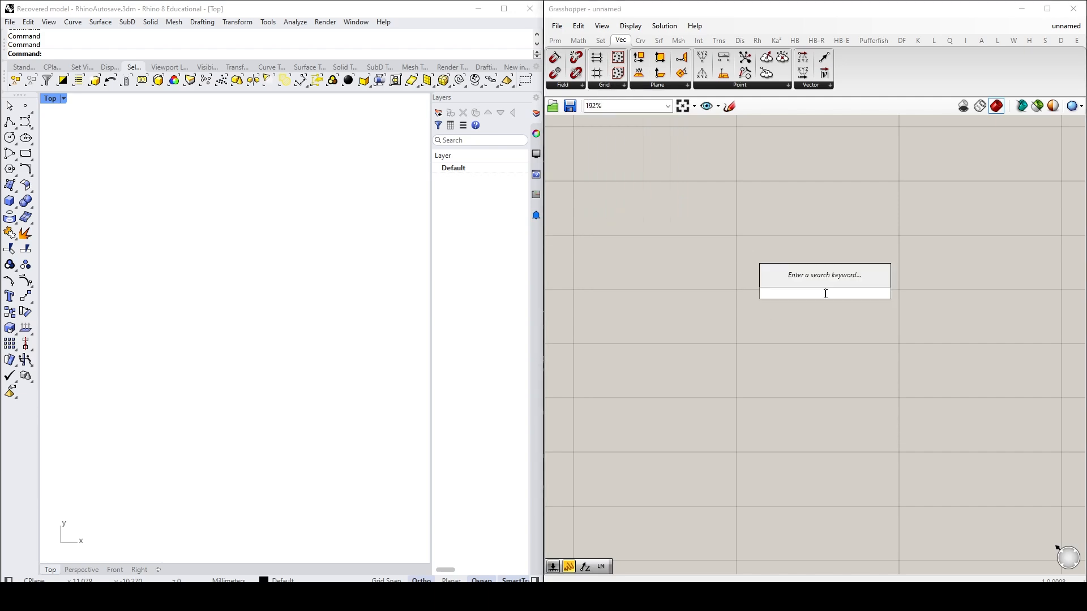
{"action": "type", "text": "s"}
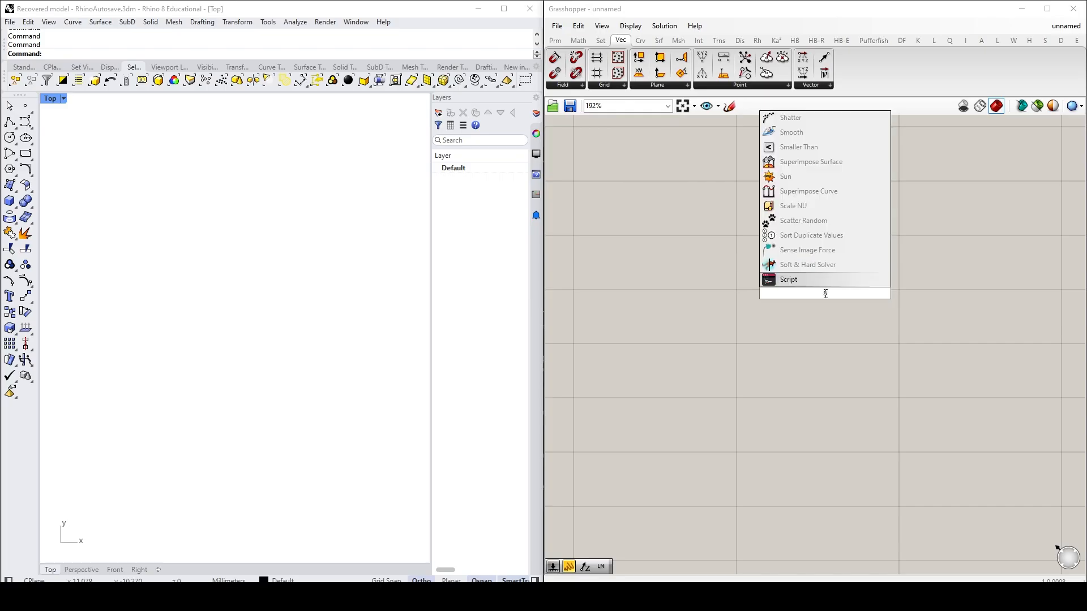
{"action": "type", "text": "qu"}
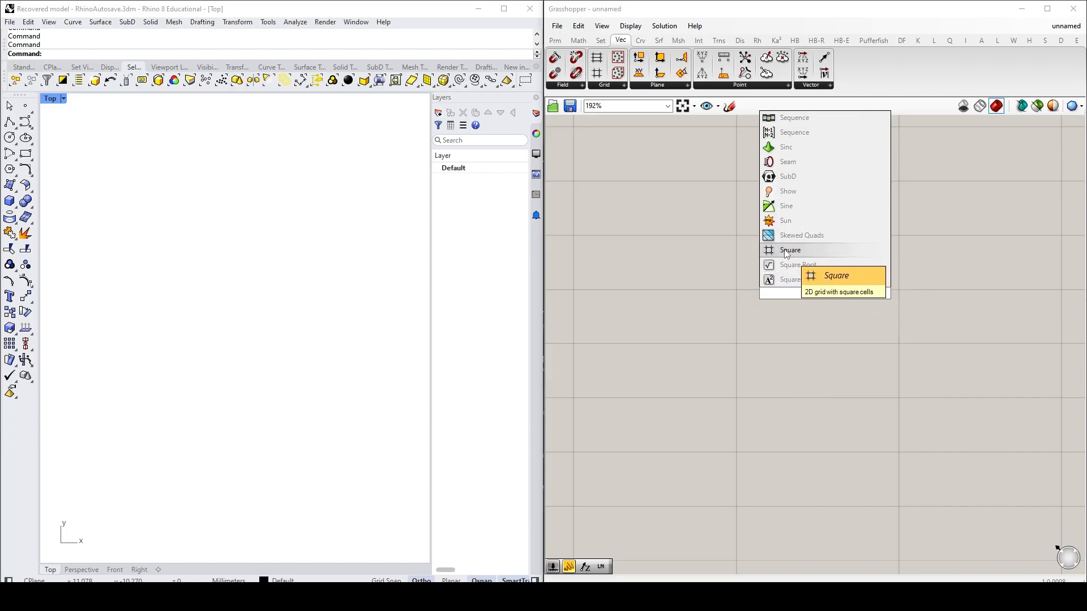
{"action": "left_click", "coordinate": [793, 250]}
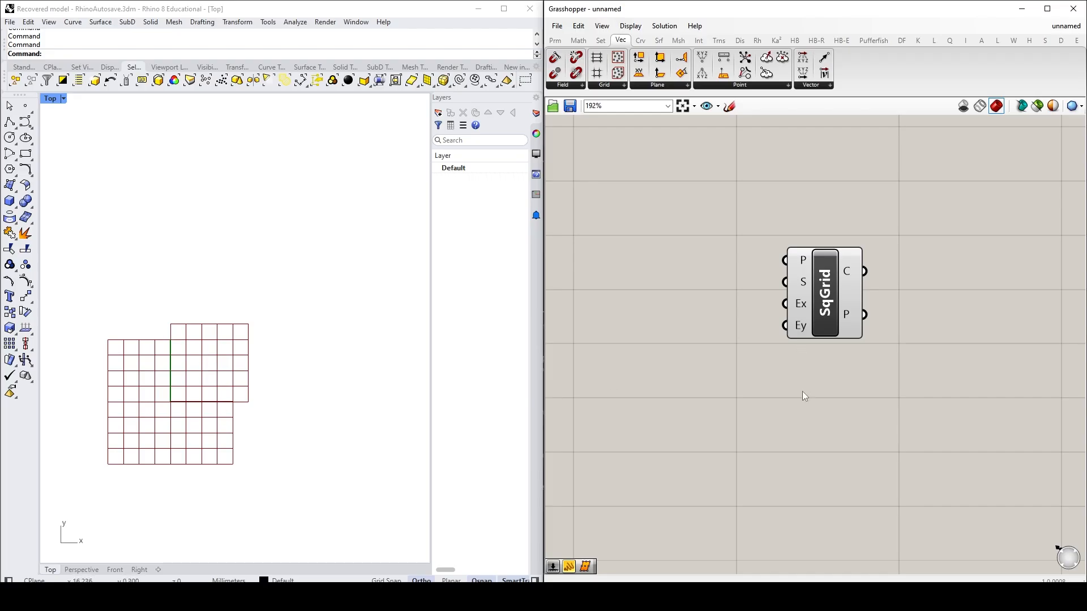
{"action": "scroll", "coordinate": [266, 334], "scroll_direction": "down", "scroll_amount": 5}
{"action": "right_click_drag", "start_coordinate": [286, 301], "coordinate": [351, 267]}
{"action": "scroll", "coordinate": [286, 368], "scroll_direction": "up", "scroll_amount": 8}
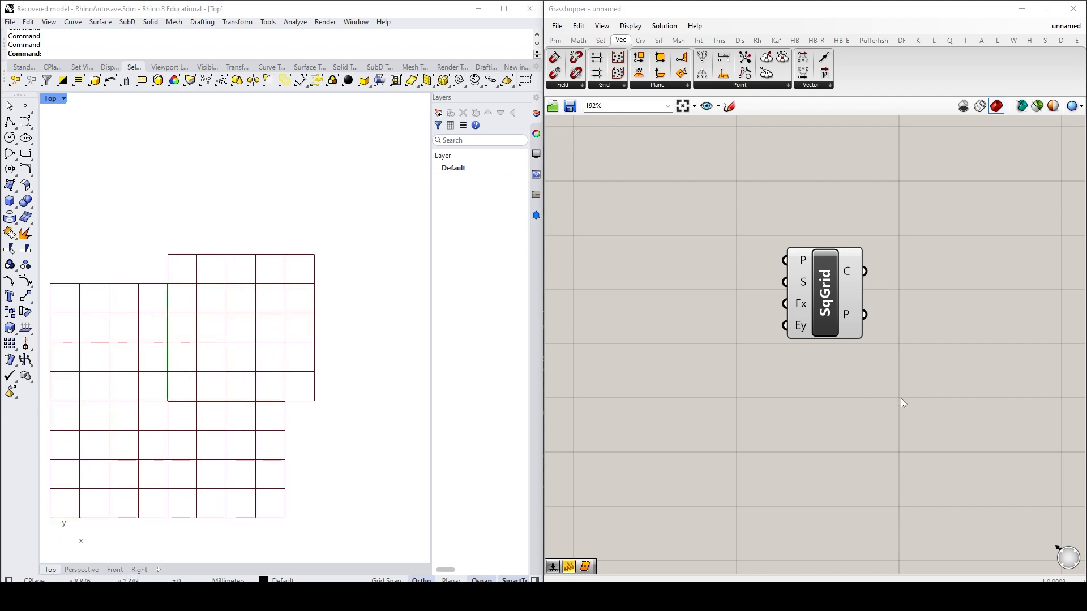
{"action": "left_click_drag", "start_coordinate": [841, 314], "coordinate": [902, 316]}
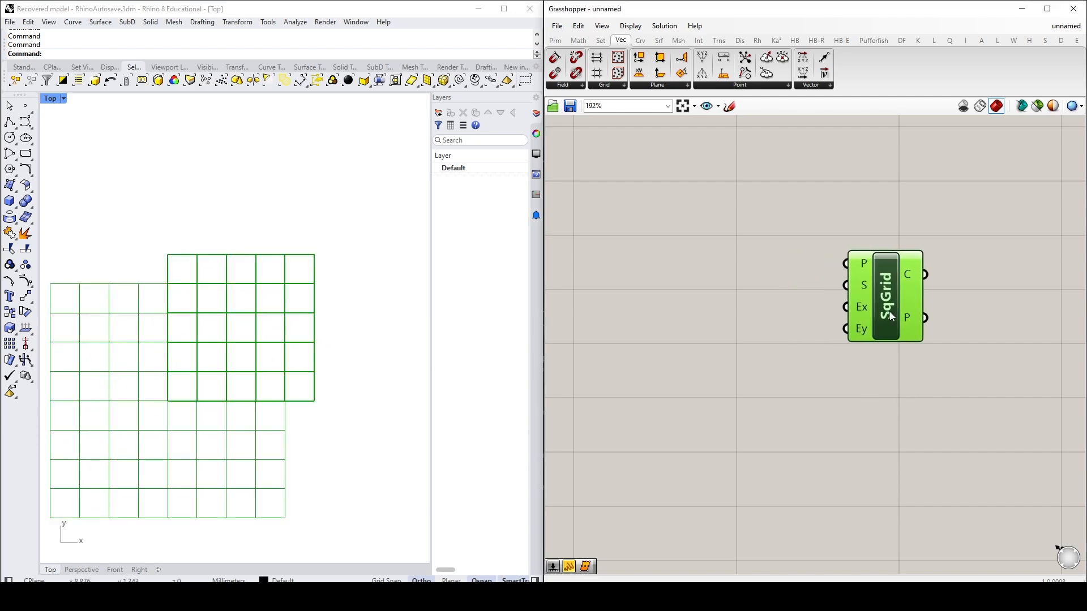
{"action": "left_click", "coordinate": [900, 403]}
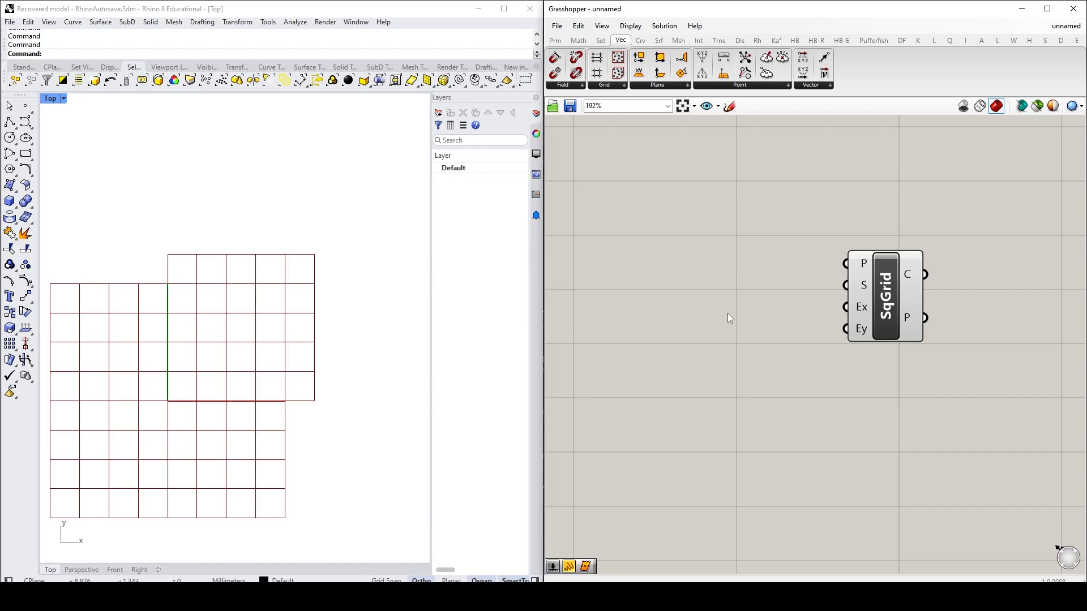
- Place a Number Slider on the canvas on the input side of the SqGrid component
{"action": "left_click", "coordinate": [555, 40]}
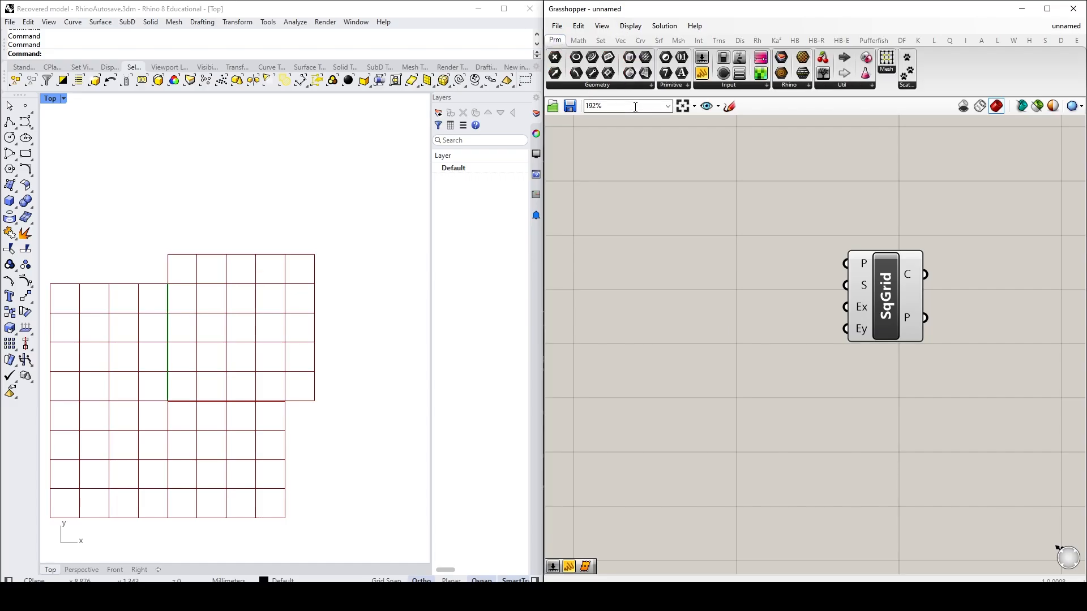
{"action": "left_click", "coordinate": [729, 86]}
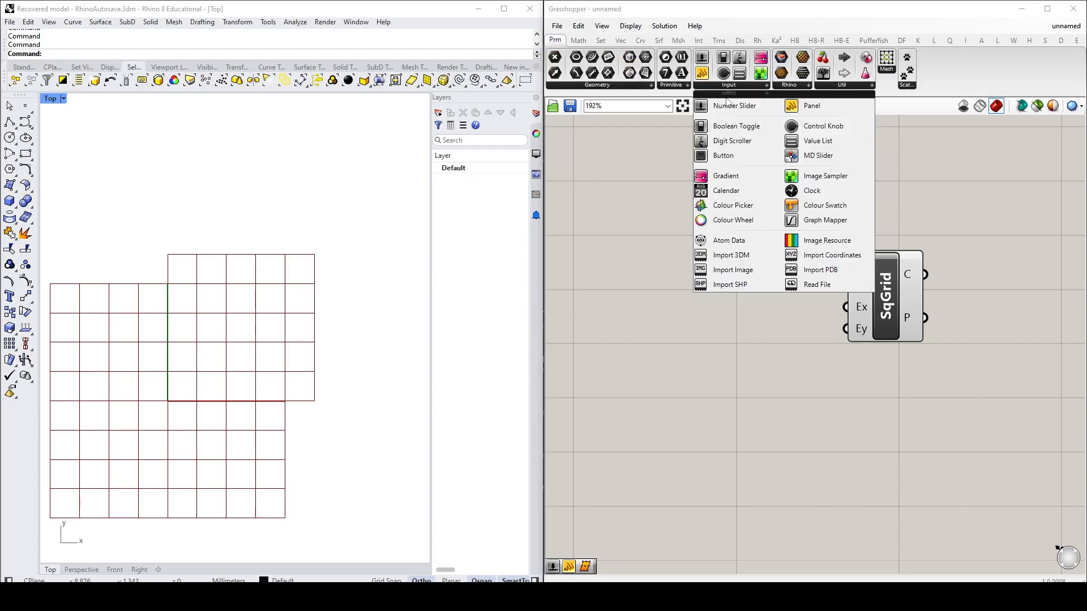
{"action": "left_click_drag", "start_coordinate": [721, 107], "coordinate": [715, 126]}
{"action": "left_click_drag", "start_coordinate": [674, 287], "coordinate": [675, 287]}
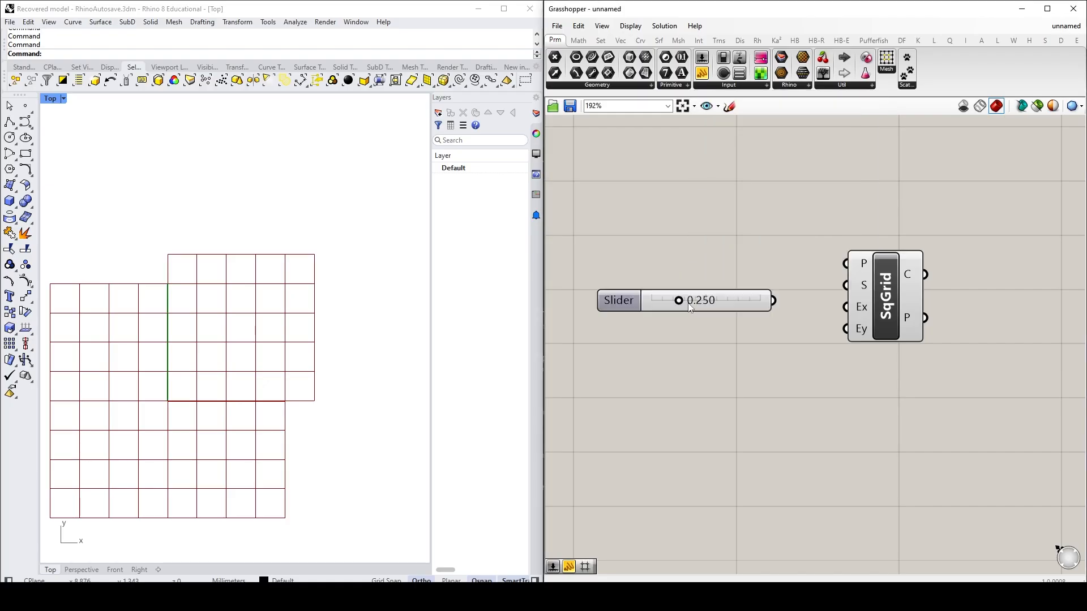
{"action": "double_click", "coordinate": [700, 361]}
{"action": "type", "text": "slid"}
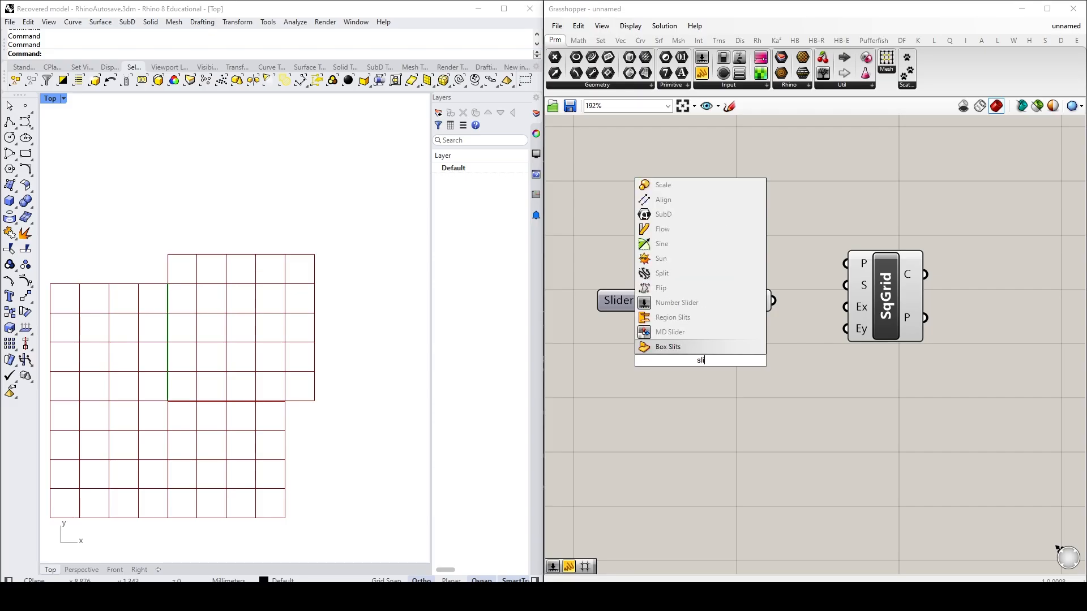
{"action": "left_click", "coordinate": [691, 337]}
{"action": "left_click_drag", "start_coordinate": [621, 357], "coordinate": [621, 338]}
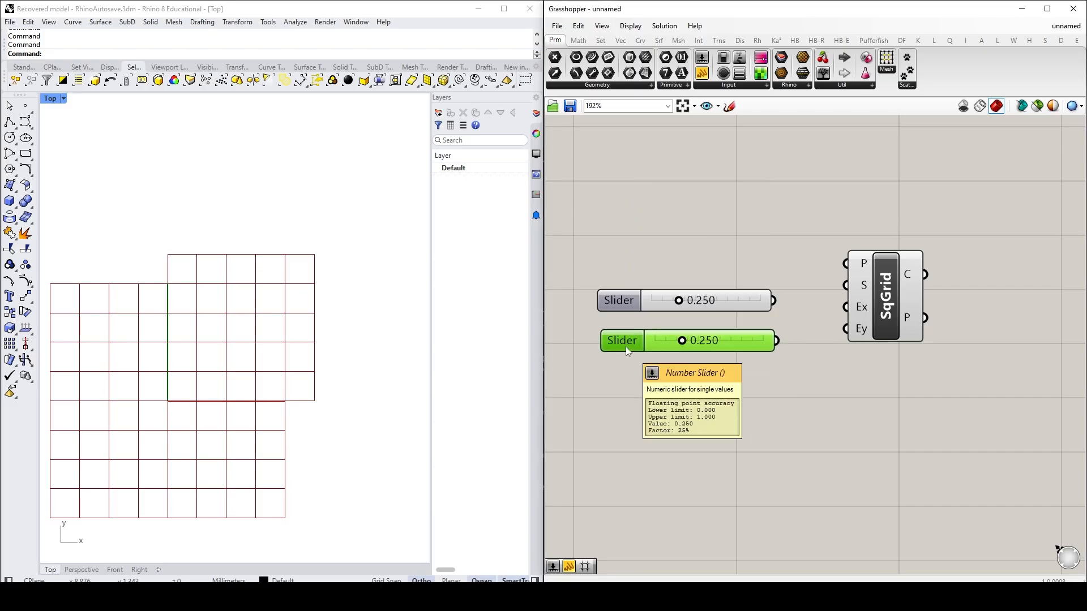
{"action": "key", "text": "Delete"}
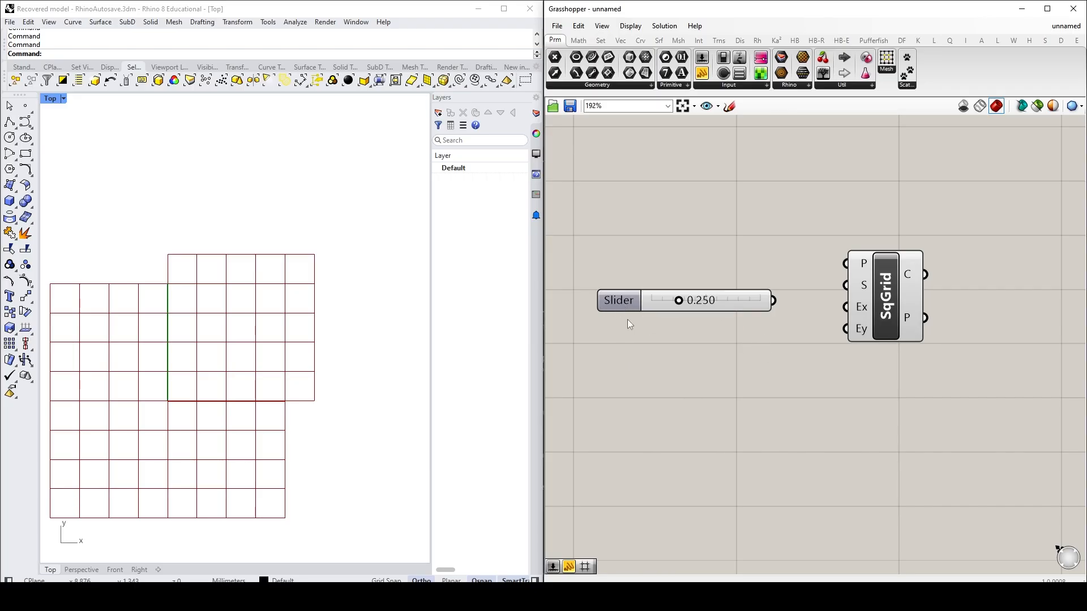
- Configure the number slider for integer values with a minimum of 1 and a maximum of 20
{"action": "left_click_drag", "start_coordinate": [678, 300], "coordinate": [709, 308]}
{"action": "mouse_move", "coordinate": [864, 311]}
{"action": "mouse_move", "coordinate": [864, 335]}
{"action": "mouse_move", "coordinate": [622, 300]}
{"action": "double_click", "coordinate": [620, 301]}
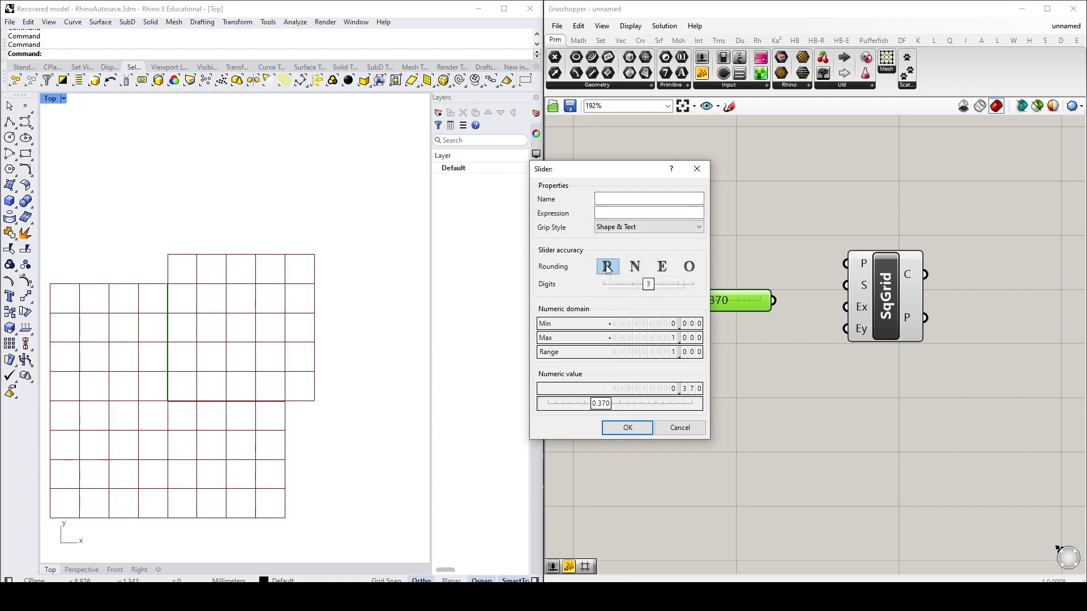
{"action": "left_click", "coordinate": [635, 267]}
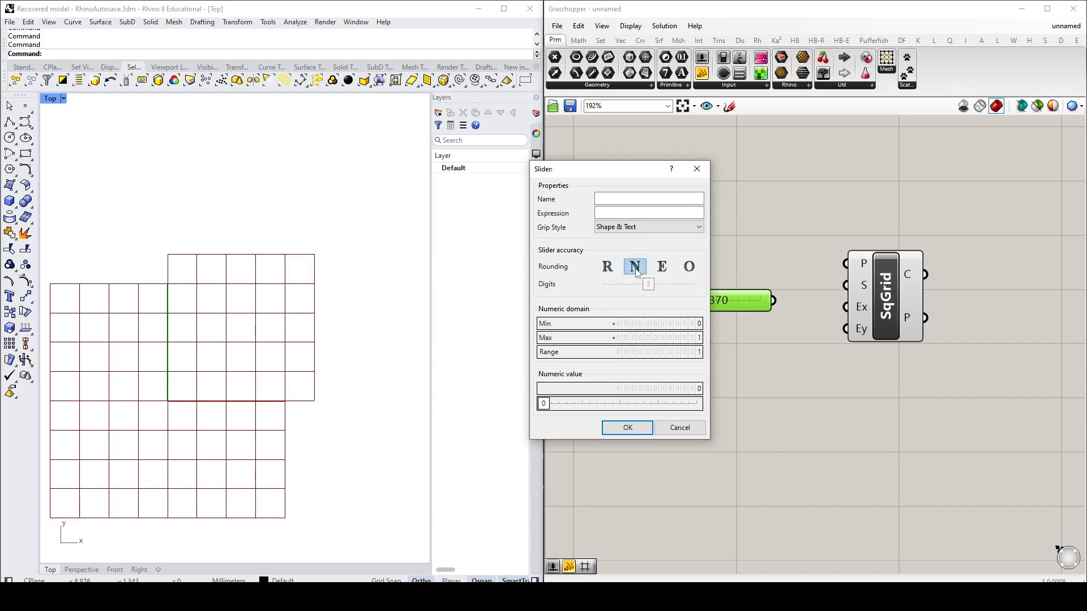
{"action": "left_click", "coordinate": [689, 325]}
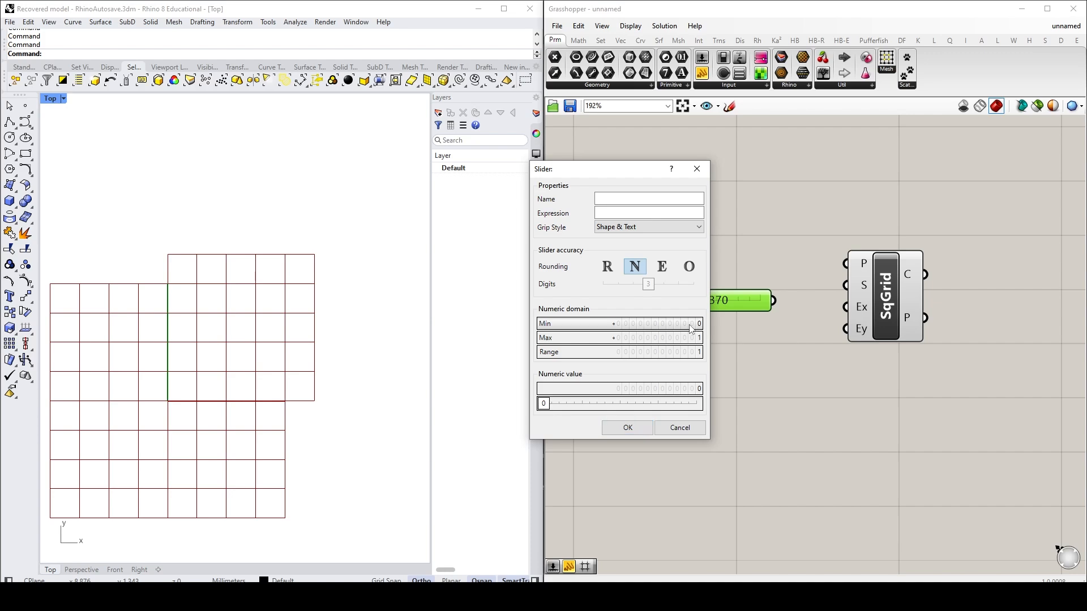
{"action": "double_click", "coordinate": [689, 326]}
{"action": "type", "text": "1"}
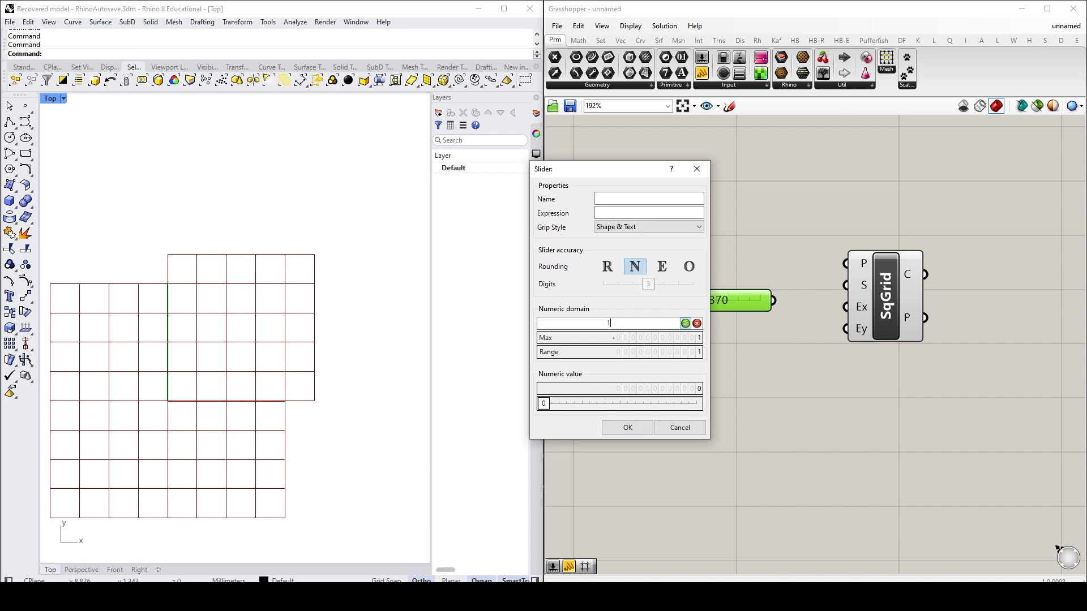
{"action": "left_click", "coordinate": [685, 324]}
{"action": "left_click", "coordinate": [678, 338]}
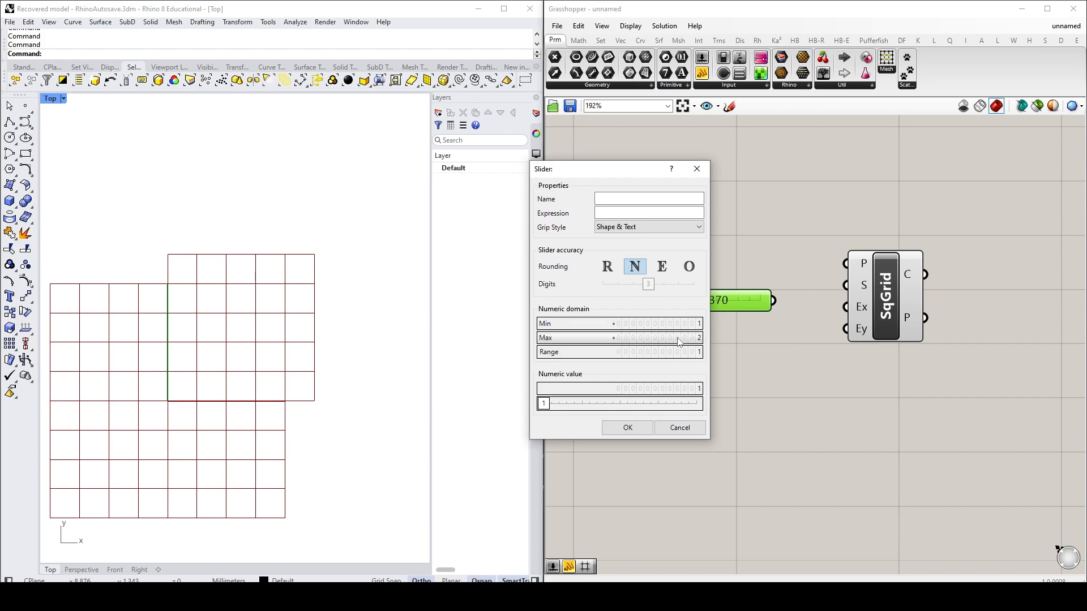
{"action": "double_click", "coordinate": [678, 338]}
{"action": "type", "text": "20"}
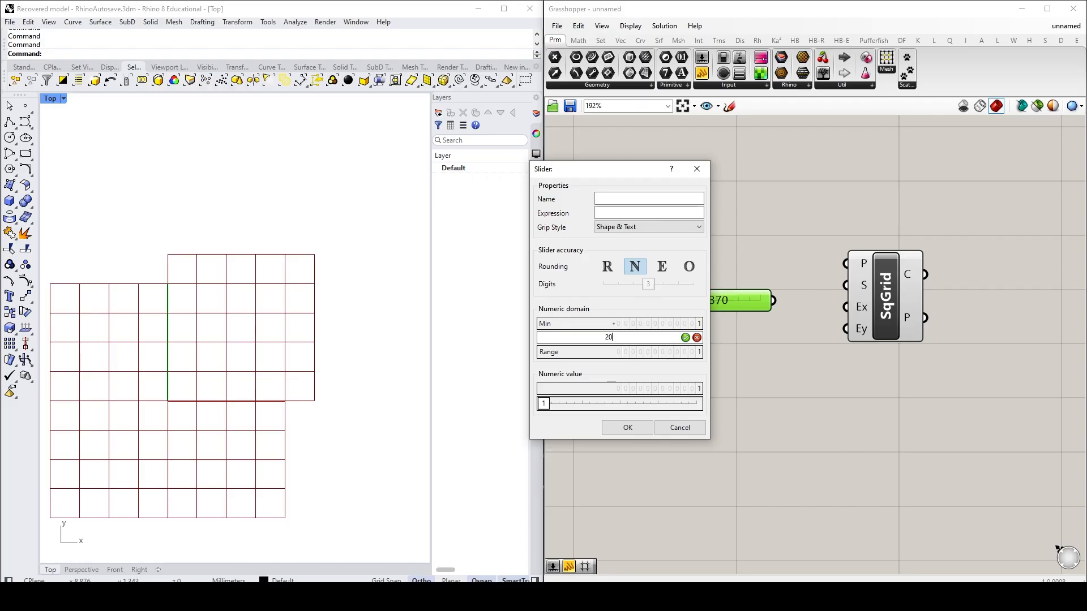
{"action": "left_click", "coordinate": [686, 337]}
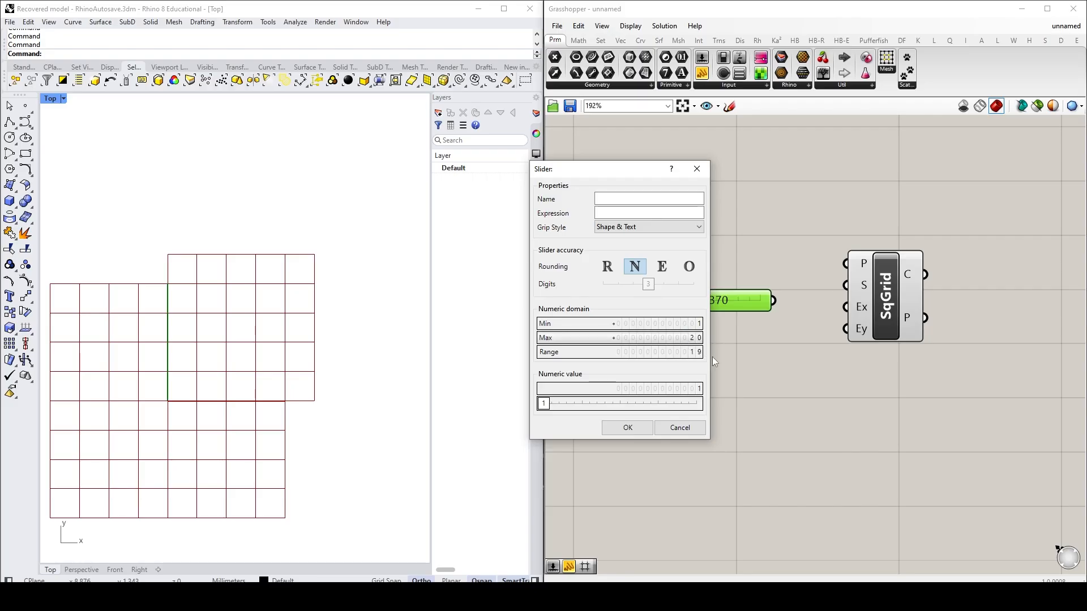
{"action": "left_click", "coordinate": [627, 427]}
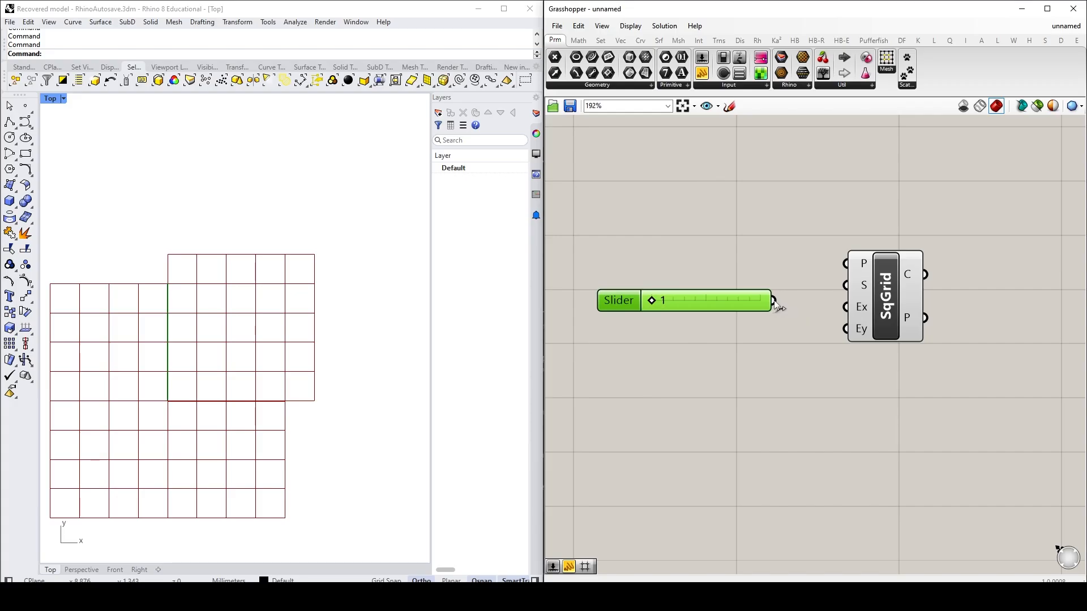
- Connect the slider to the SqGrid's Extent X input and set it to 10, spacing the components further apart
{"action": "left_click_drag", "start_coordinate": [777, 306], "coordinate": [846, 308]}
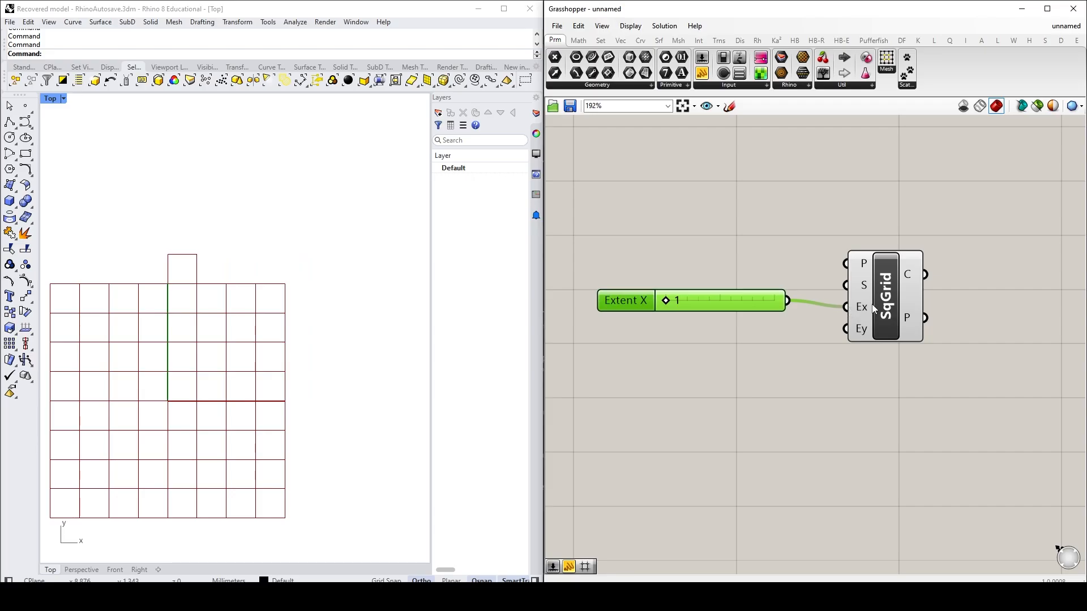
{"action": "left_click_drag", "start_coordinate": [890, 308], "coordinate": [929, 301]}
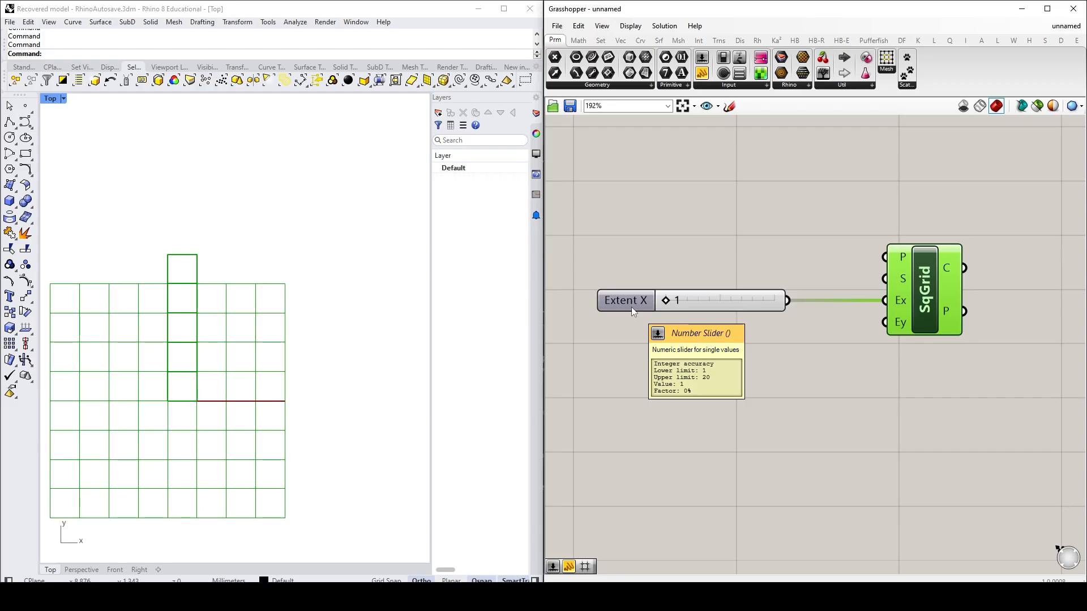
{"action": "left_click_drag", "start_coordinate": [666, 300], "coordinate": [719, 304]}
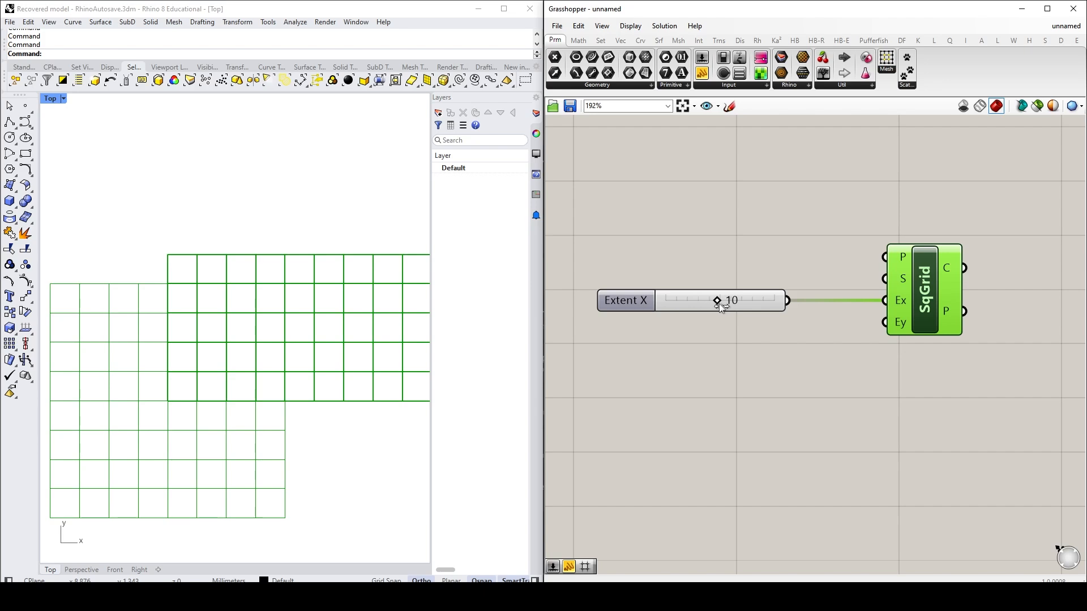
{"action": "scroll", "coordinate": [239, 331], "scroll_direction": "down", "scroll_amount": 1}
{"action": "scroll", "coordinate": [238, 331], "scroll_direction": "down", "scroll_amount": 1}
{"action": "scroll", "coordinate": [281, 313], "scroll_direction": "up", "scroll_amount": 1}
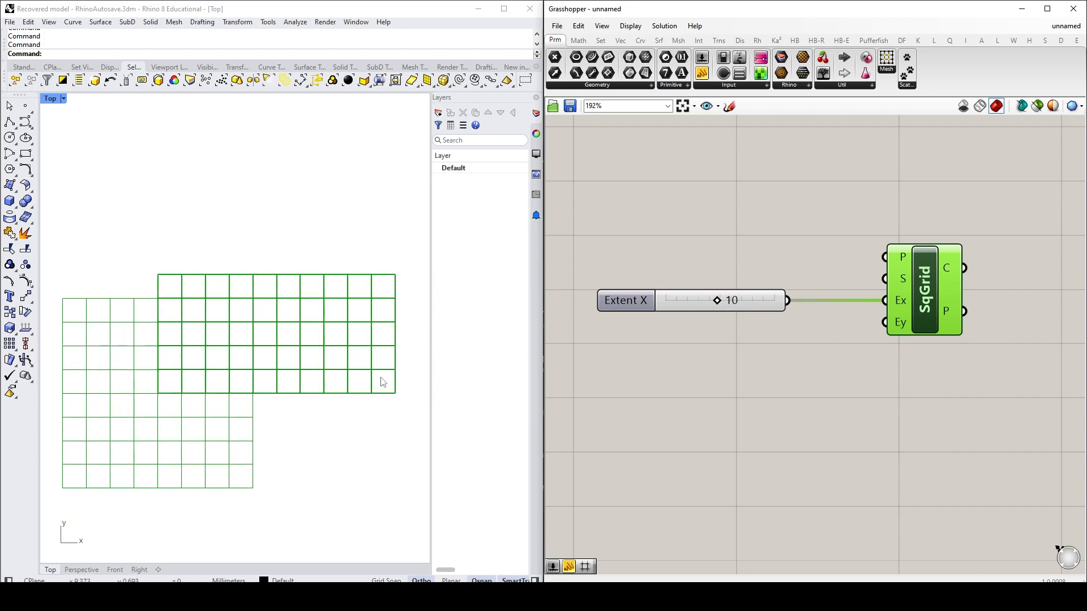
- Duplicate the Extent X slider, connect the copy to the SqGrid's Extent Y input and align it beneath the original
{"action": "left_click", "coordinate": [623, 324]}
{"action": "left_click", "coordinate": [630, 304]}
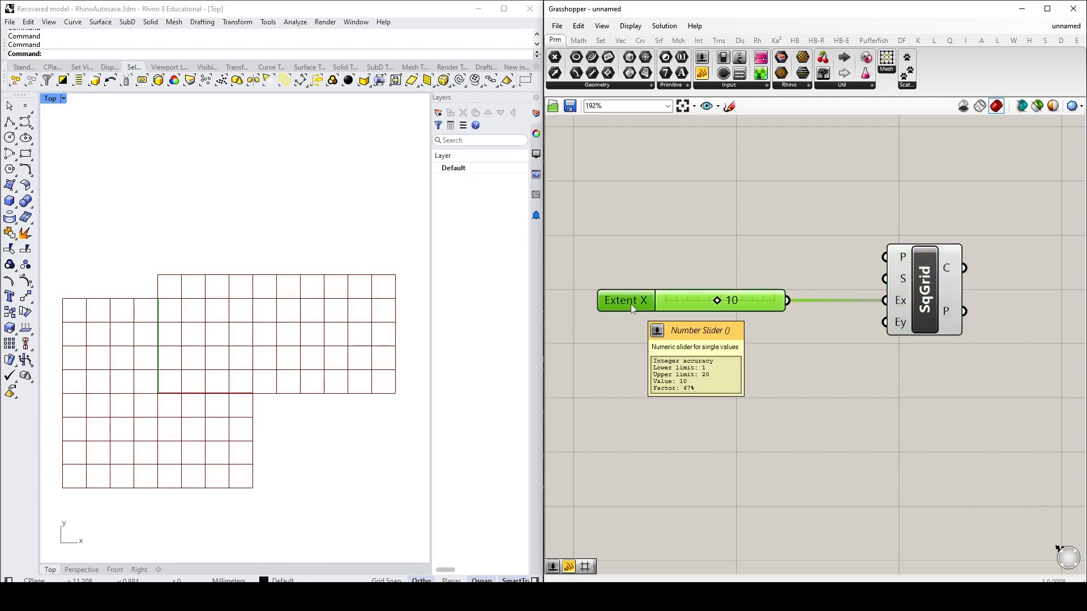
{"action": "left_click_drag", "start_coordinate": [630, 304], "coordinate": [627, 334], "text": "alt"}
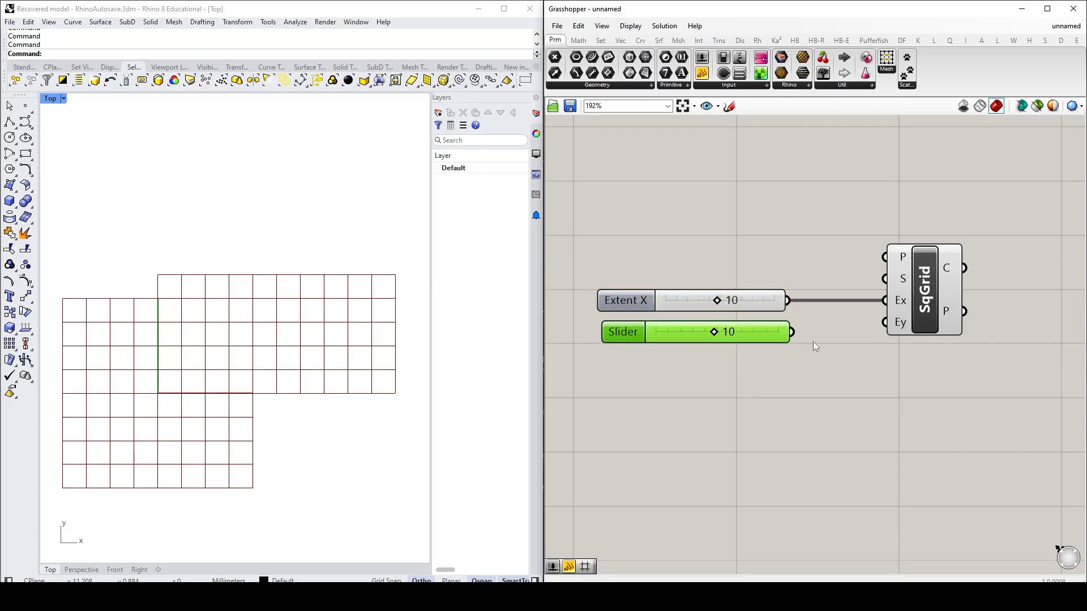
{"action": "left_click_drag", "start_coordinate": [793, 332], "coordinate": [884, 323]}
{"action": "left_click_drag", "start_coordinate": [640, 335], "coordinate": [636, 332]}
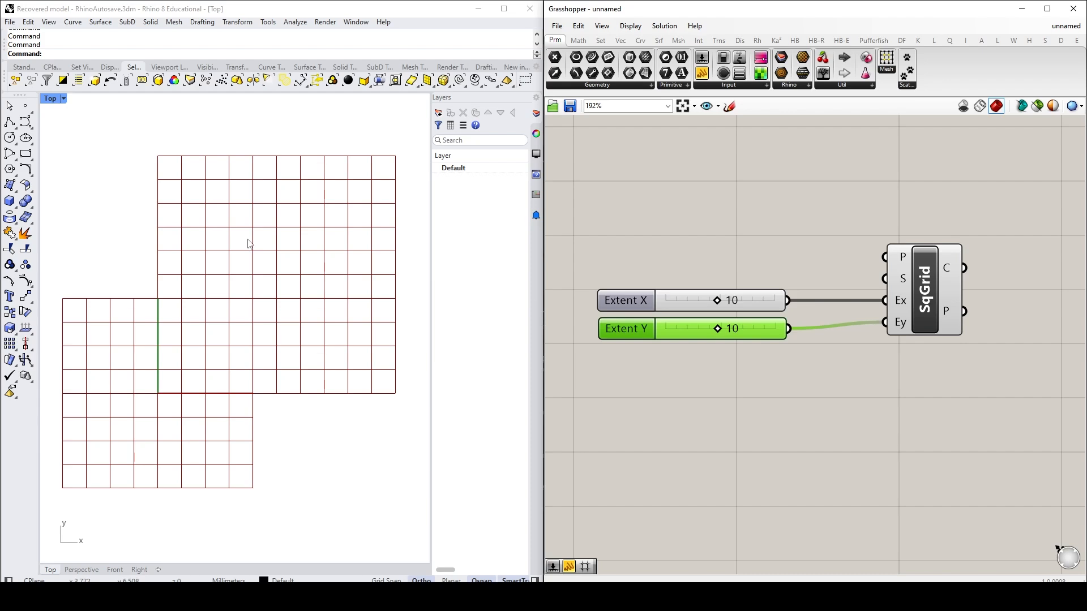
- Add an Area component on the output side of the SqGrid component
{"action": "right_click_drag", "start_coordinate": [940, 381], "coordinate": [894, 378]}
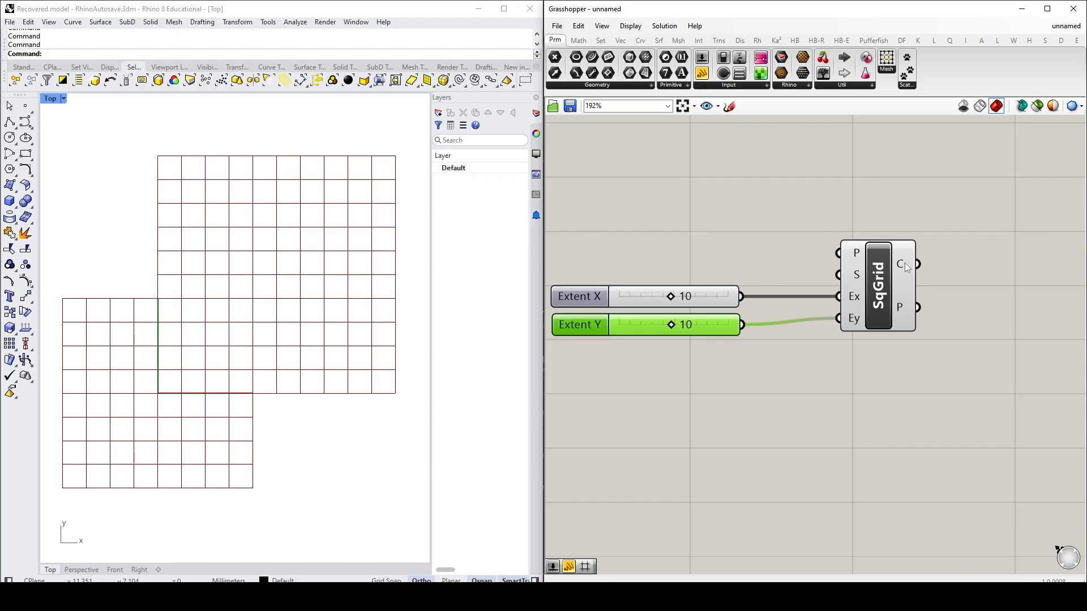
{"action": "mouse_move", "coordinate": [901, 263]}
{"action": "right_click_drag", "start_coordinate": [1000, 357], "coordinate": [956, 358]}
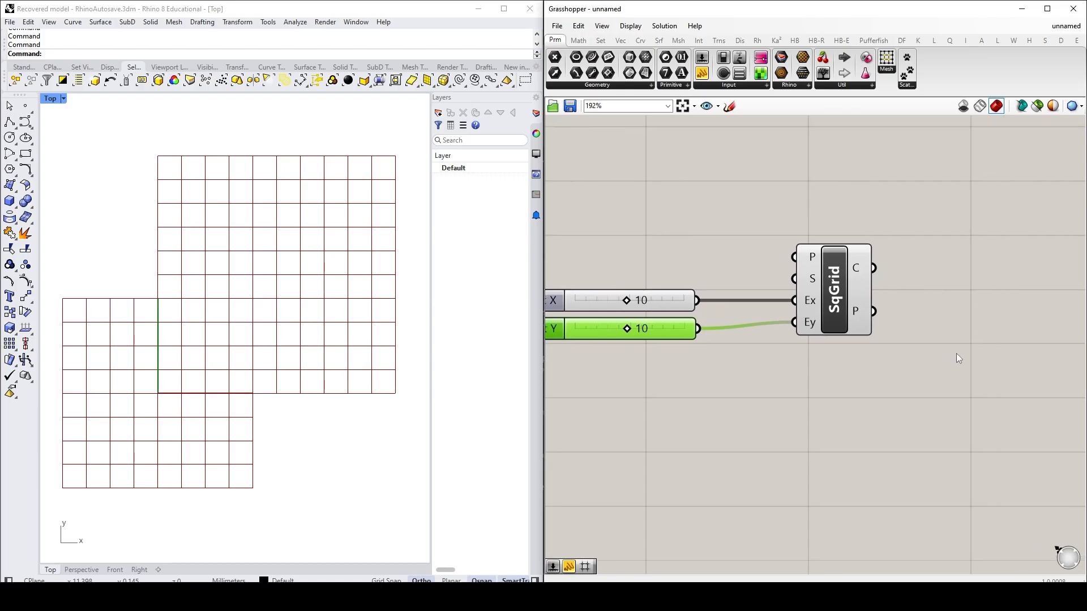
{"action": "scroll", "coordinate": [968, 339], "scroll_direction": "down", "scroll_amount": 1}
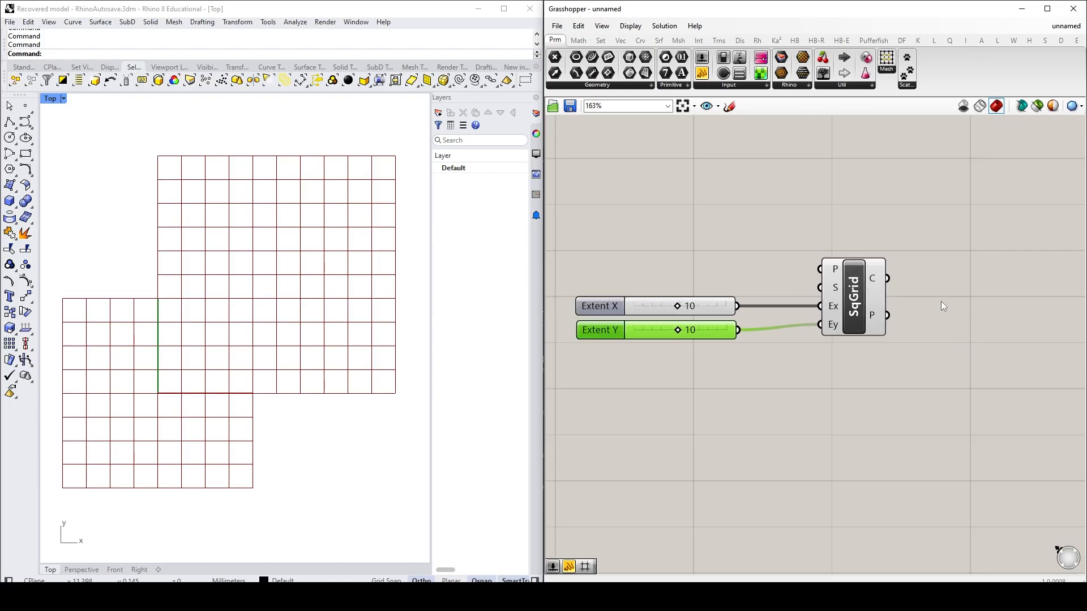
{"action": "double_click", "coordinate": [973, 325]}
{"action": "type", "text": "area"}
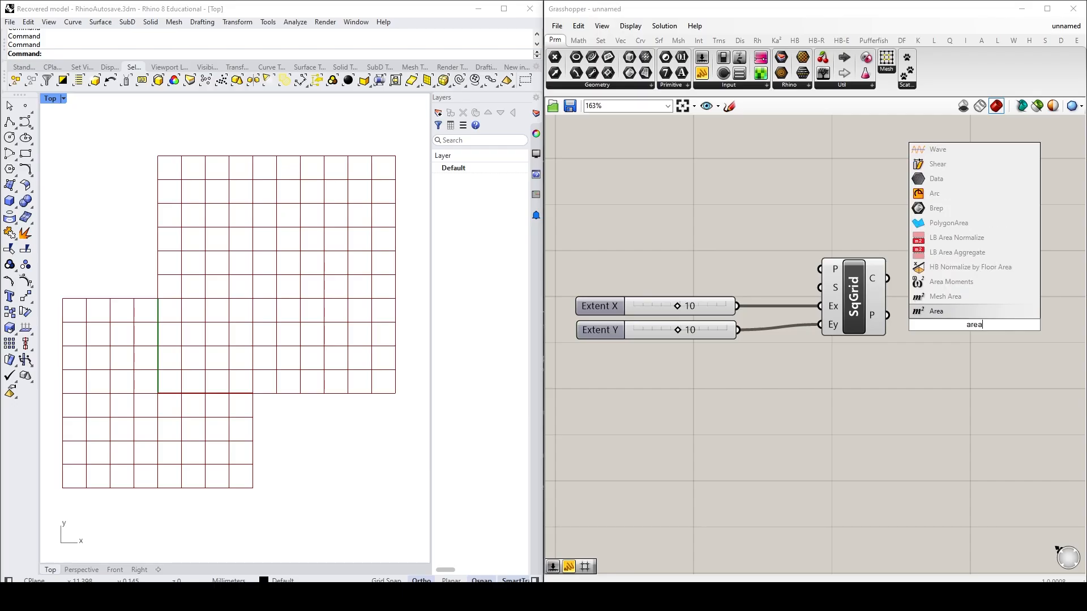
{"action": "left_click", "coordinate": [945, 311]}
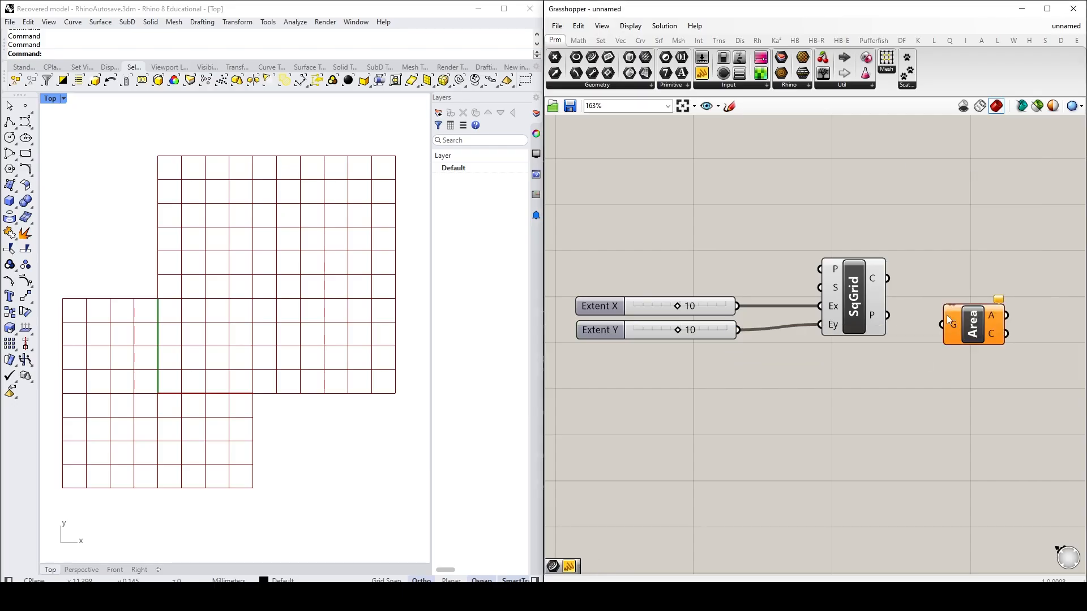
{"action": "left_click_drag", "start_coordinate": [973, 331], "coordinate": [979, 304]}
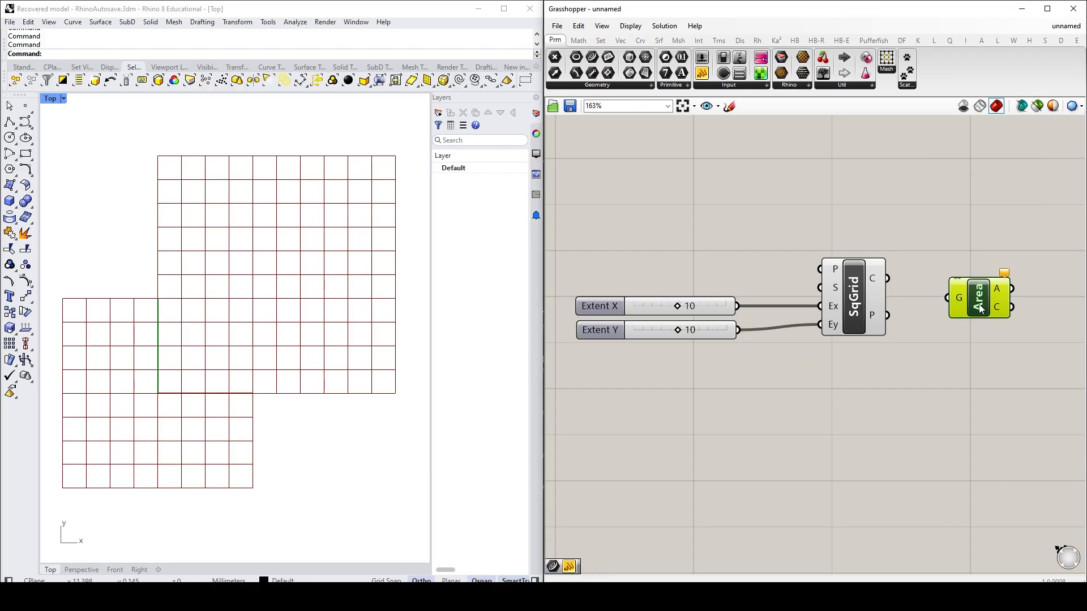
- Connect the SqGrid component's Cells output to the Area component's Geometry input
{"action": "left_click", "coordinate": [962, 408]}
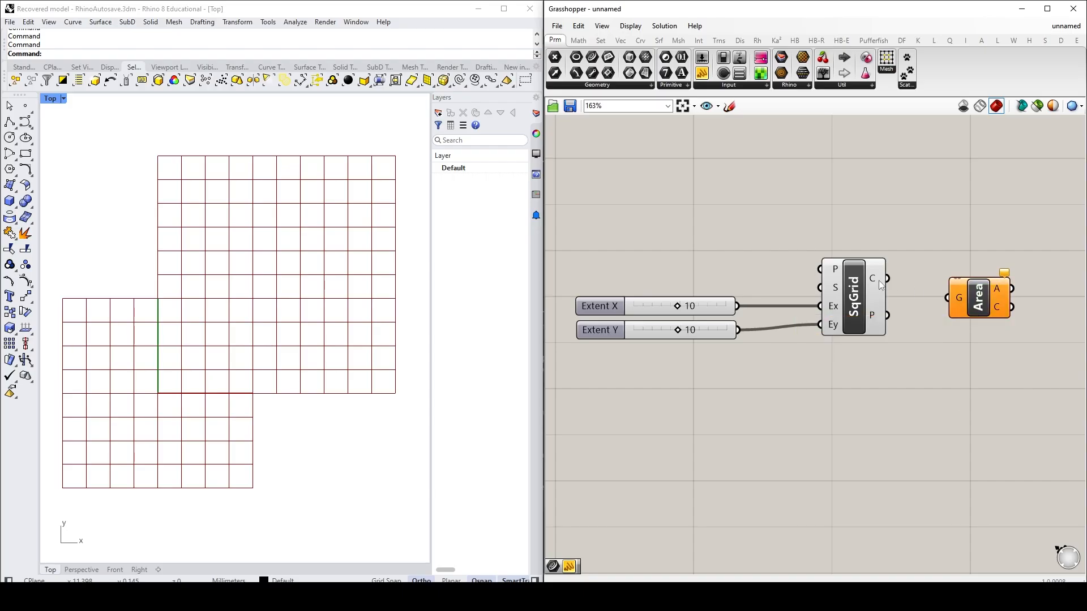
{"action": "mouse_move", "coordinate": [874, 283]}
{"action": "left_click_drag", "start_coordinate": [887, 280], "coordinate": [934, 304]}
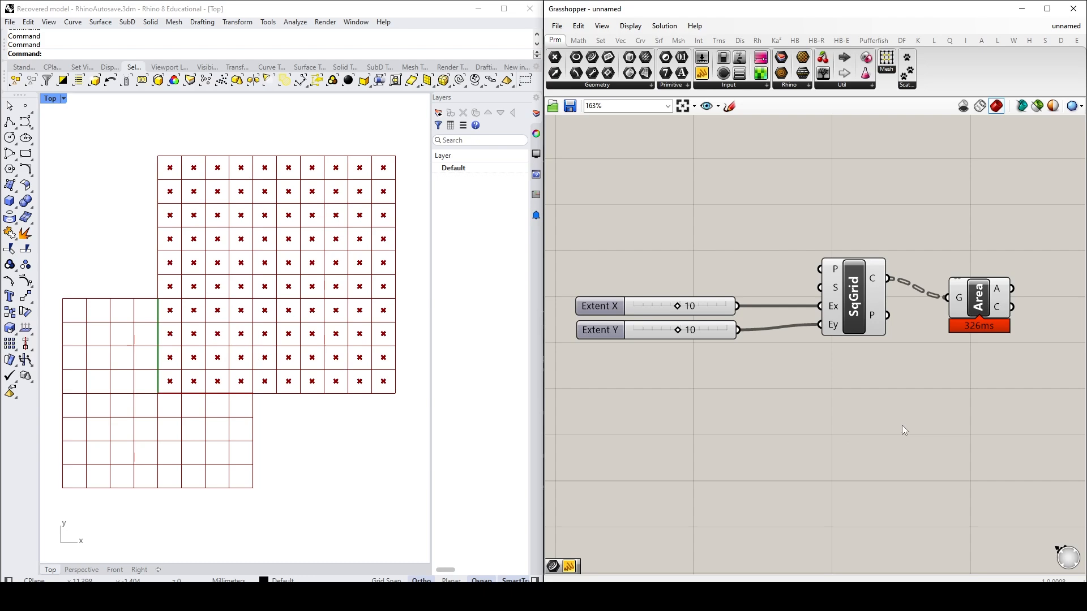
- Turn off the viewport preview of the SqGrid component
{"action": "left_click", "coordinate": [854, 295]}
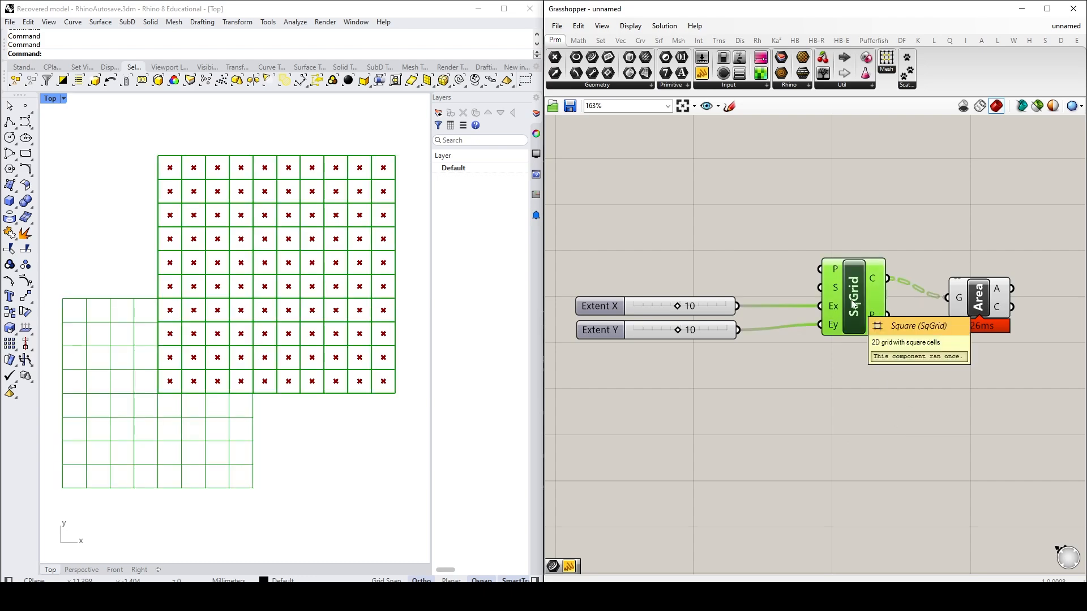
{"action": "right_click", "coordinate": [852, 303]}
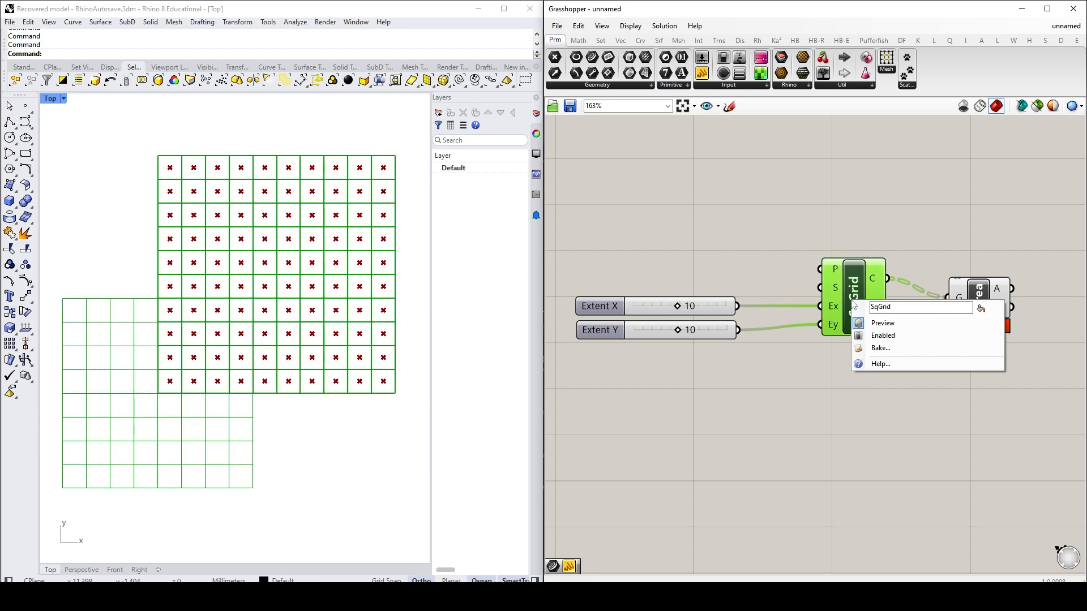
{"action": "left_click", "coordinate": [880, 323]}
{"action": "left_click", "coordinate": [900, 442]}
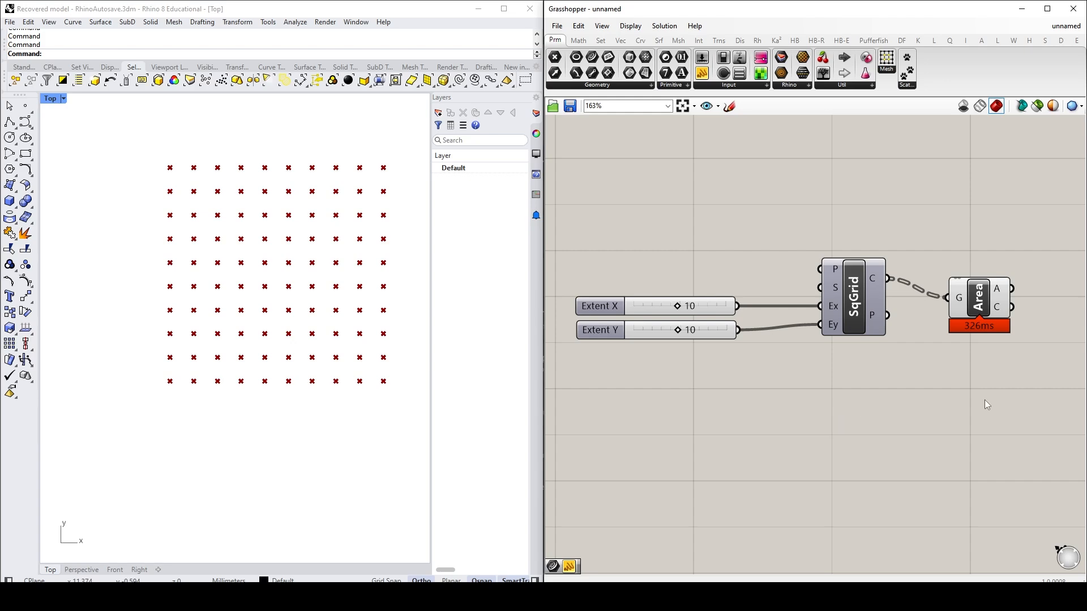
{"action": "left_click", "coordinate": [641, 41]}
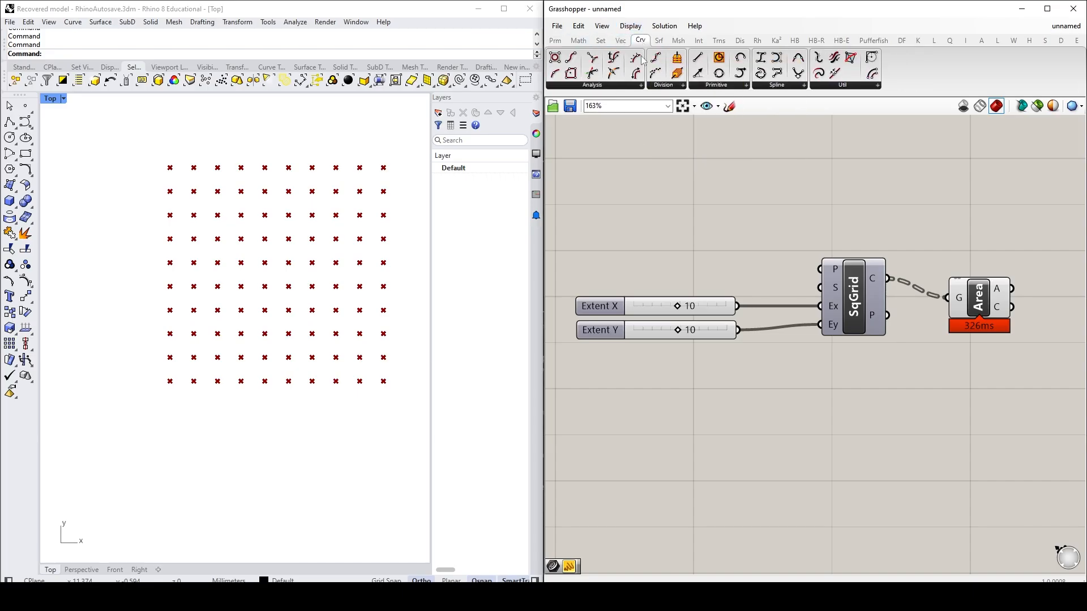
{"action": "left_click", "coordinate": [726, 87]}
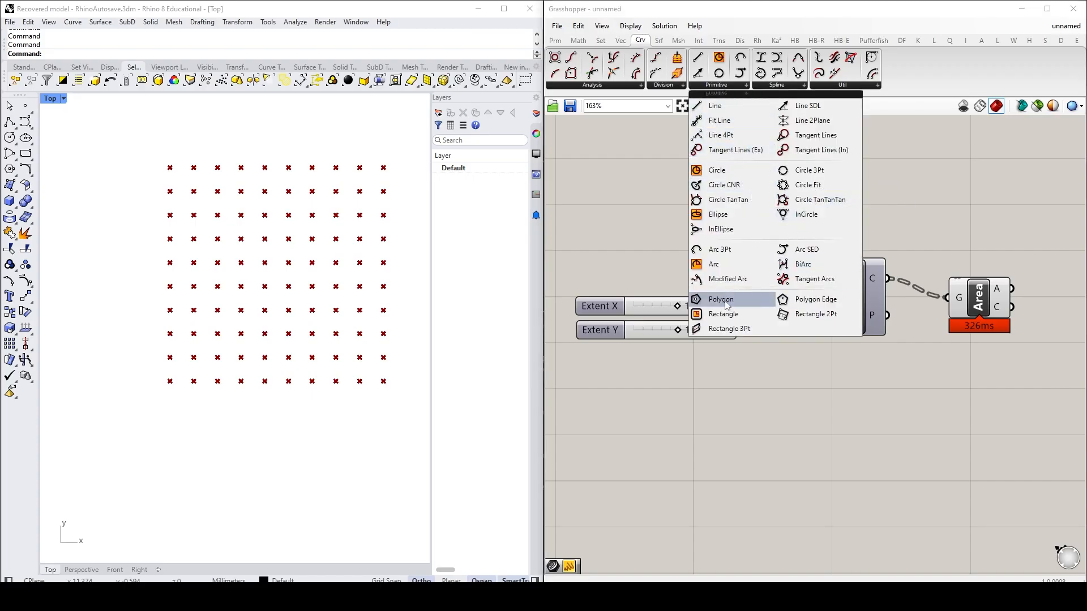
{"action": "left_click", "coordinate": [996, 382]}
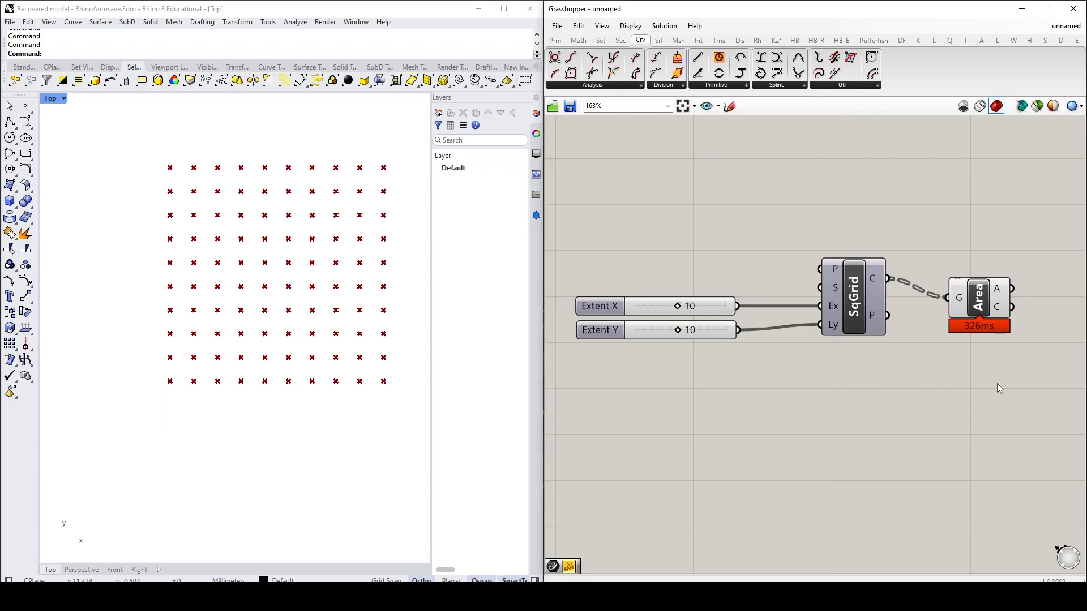
- Add a Polygon component on the output side of the Area component
{"action": "right_click_drag", "start_coordinate": [1019, 375], "coordinate": [890, 374]}
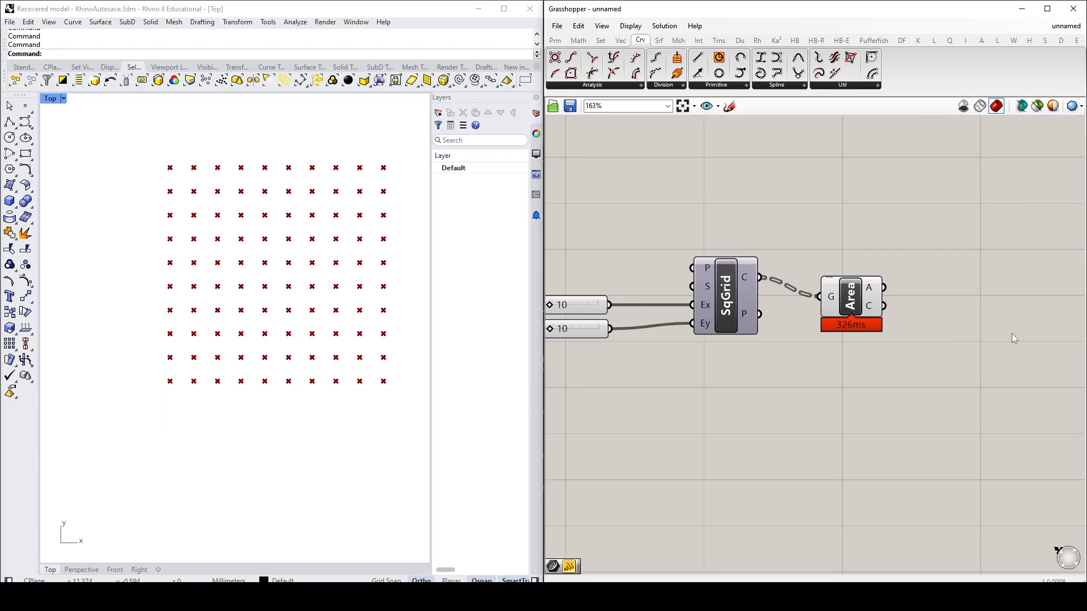
{"action": "double_click", "coordinate": [1012, 338]}
{"action": "type", "text": "poly"}
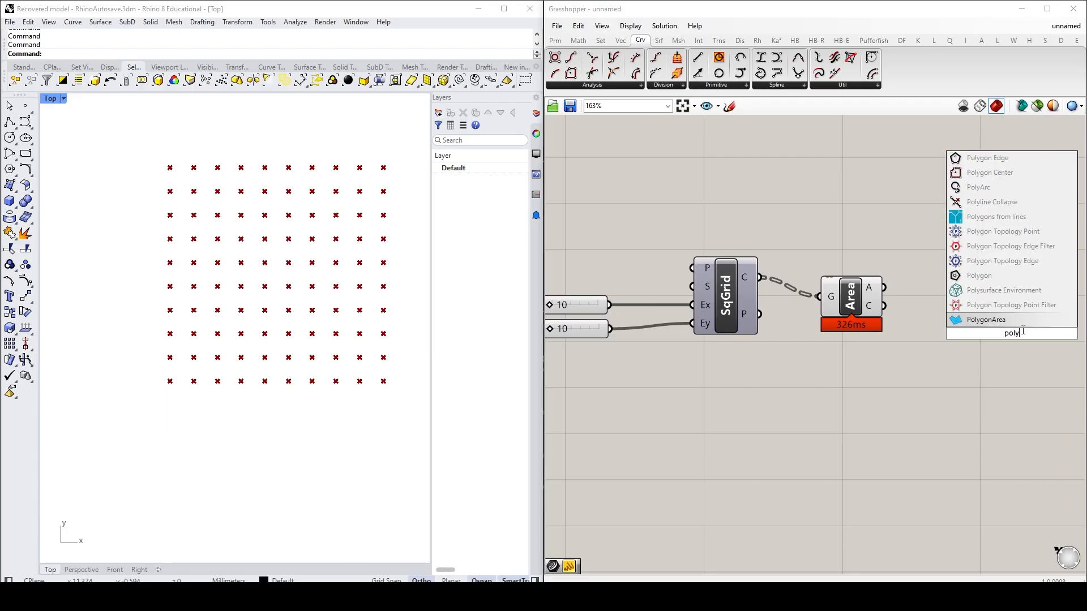
{"action": "left_click", "coordinate": [982, 276]}
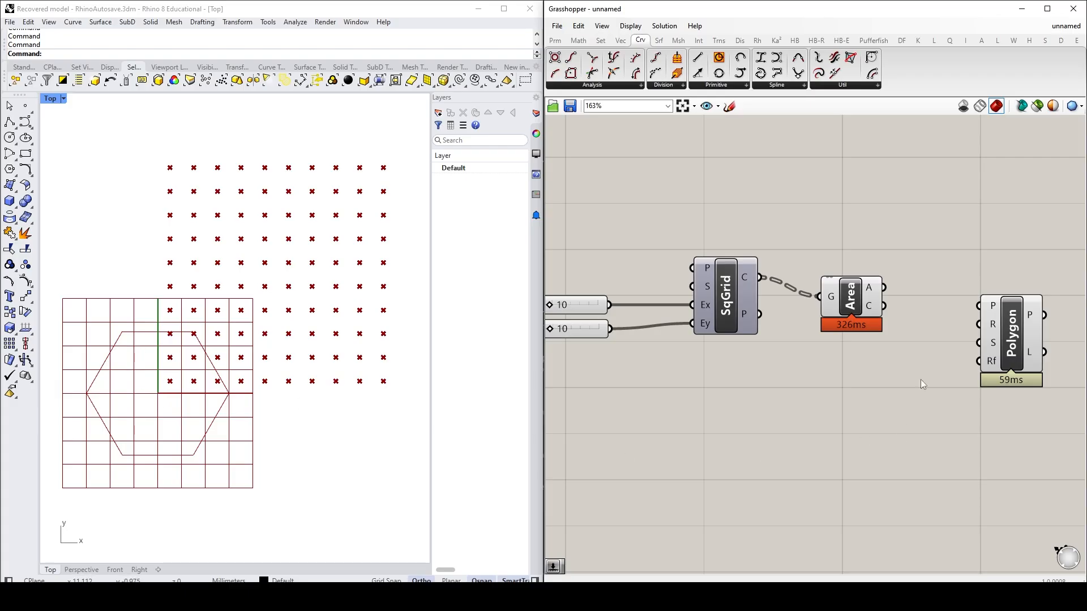
- Connect the Area component's Centroid output to the Polygon's Plane input
{"action": "mouse_move", "coordinate": [869, 308]}
{"action": "mouse_move", "coordinate": [996, 309]}
{"action": "left_click_drag", "start_coordinate": [885, 310], "coordinate": [983, 310]}
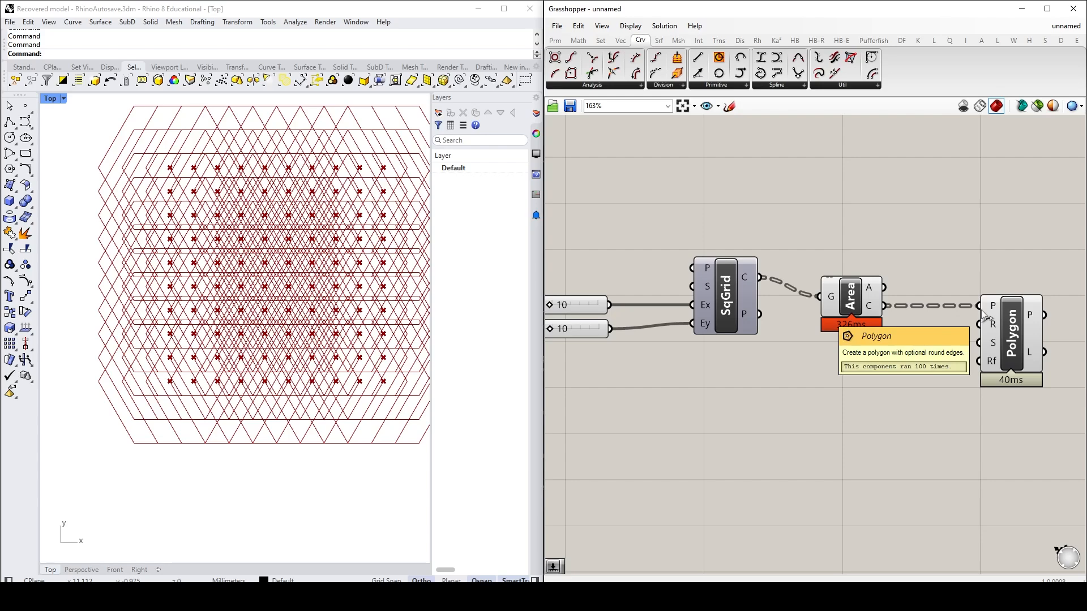
{"action": "right_click_drag", "start_coordinate": [334, 378], "coordinate": [299, 378]}
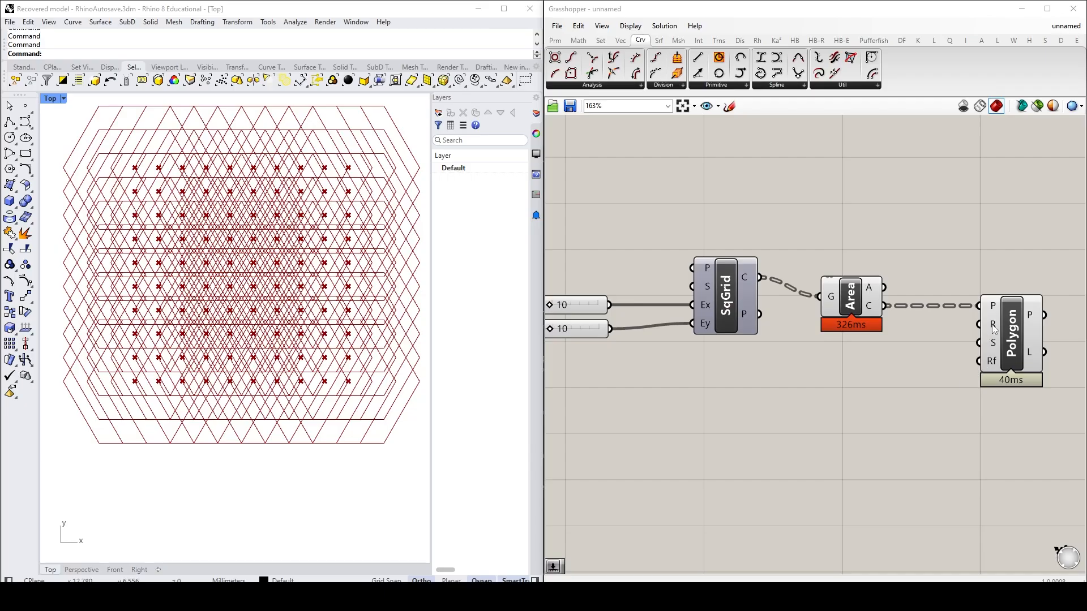
- Add an integer number slider with a value of 5 above the Extent X slider and check its settings without changing them
{"action": "mouse_move", "coordinate": [992, 327]}
{"action": "mouse_move", "coordinate": [709, 291]}
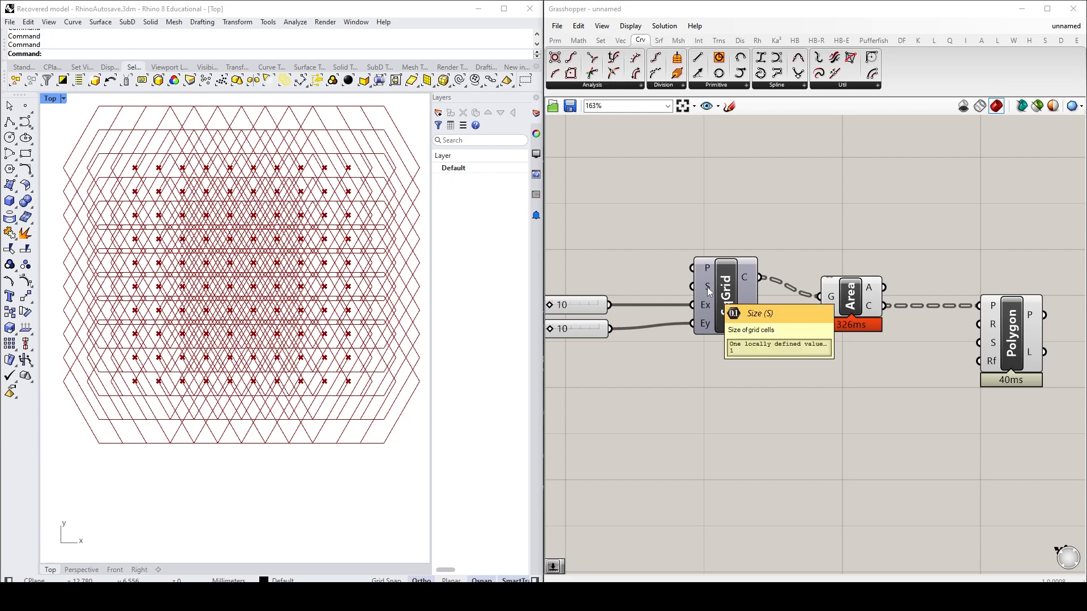
{"action": "right_click_drag", "start_coordinate": [666, 216], "coordinate": [774, 216]}
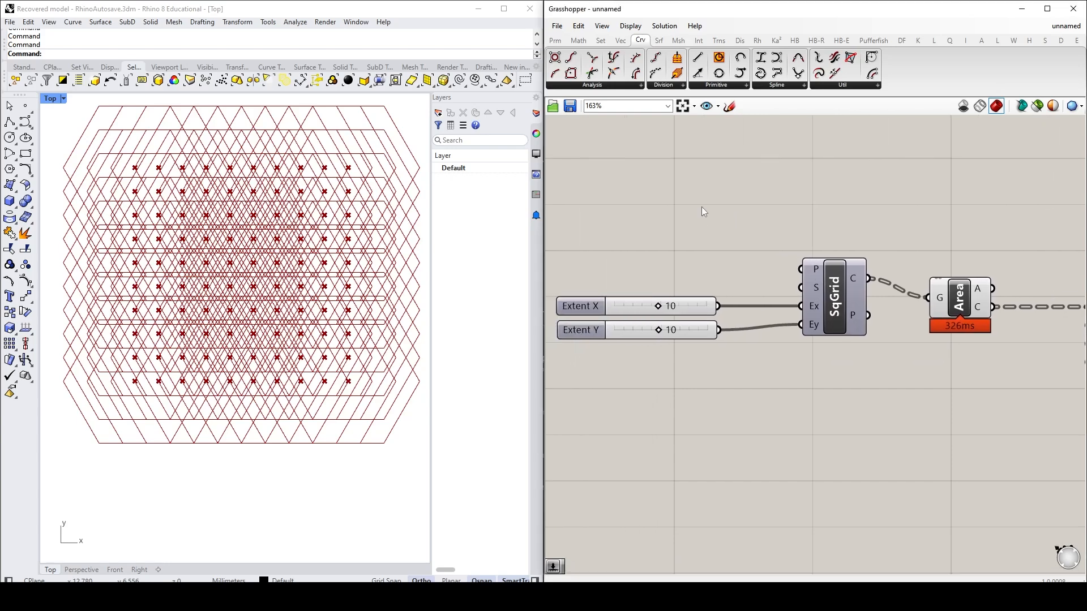
{"action": "double_click", "coordinate": [702, 208]}
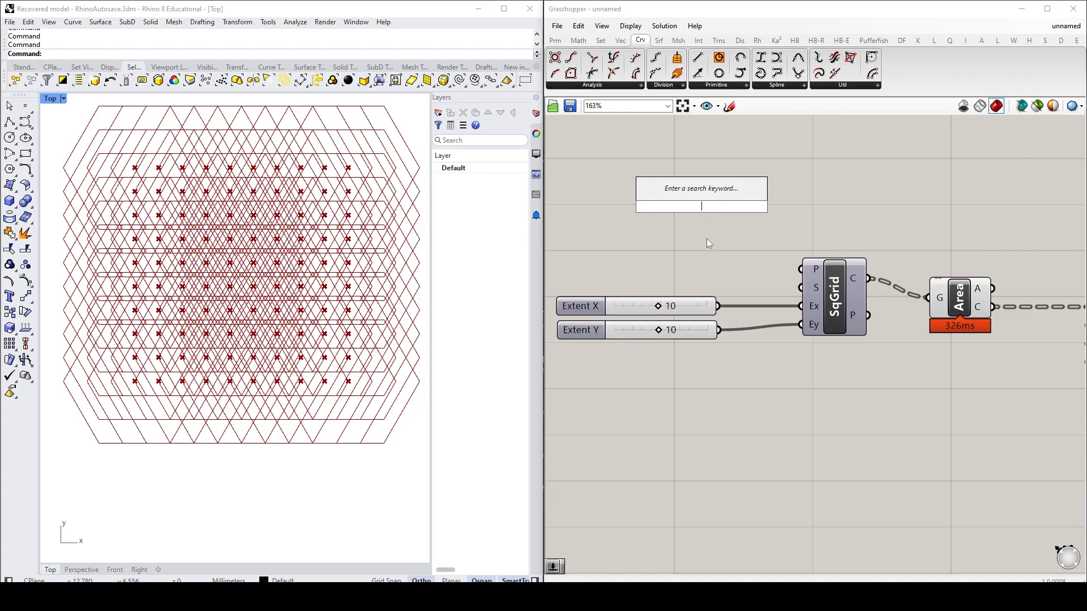
{"action": "double_click", "coordinate": [695, 228]}
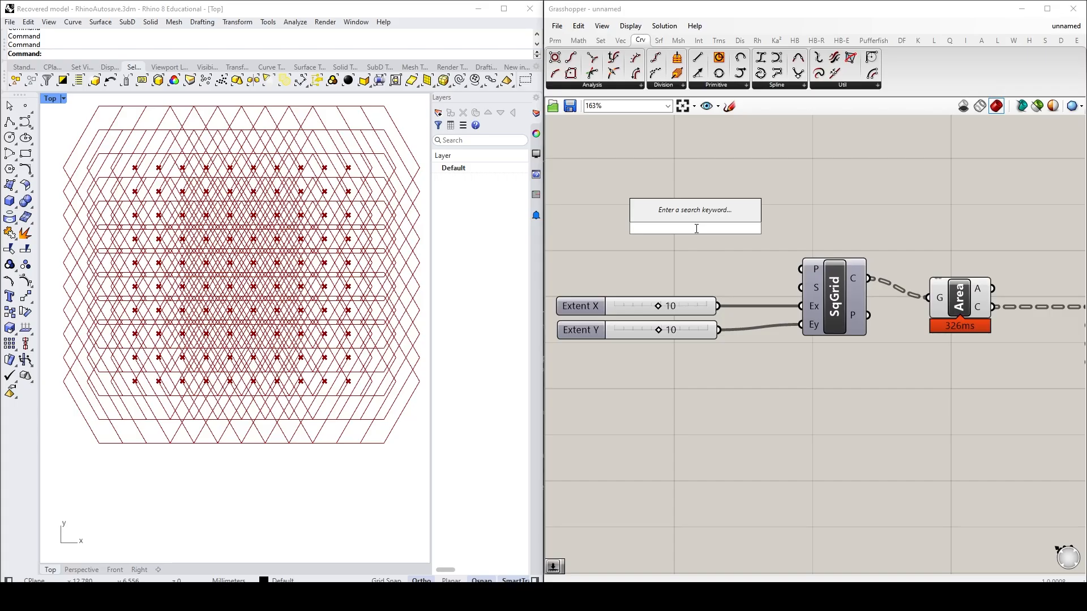
{"action": "type", "text": "9"}
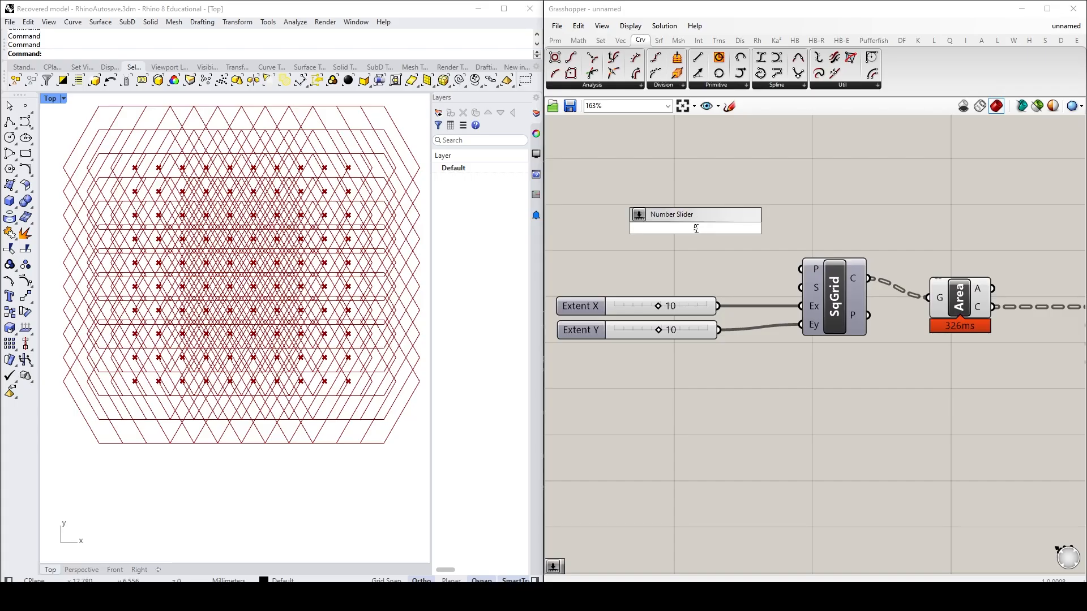
{"action": "key", "text": "Return"}
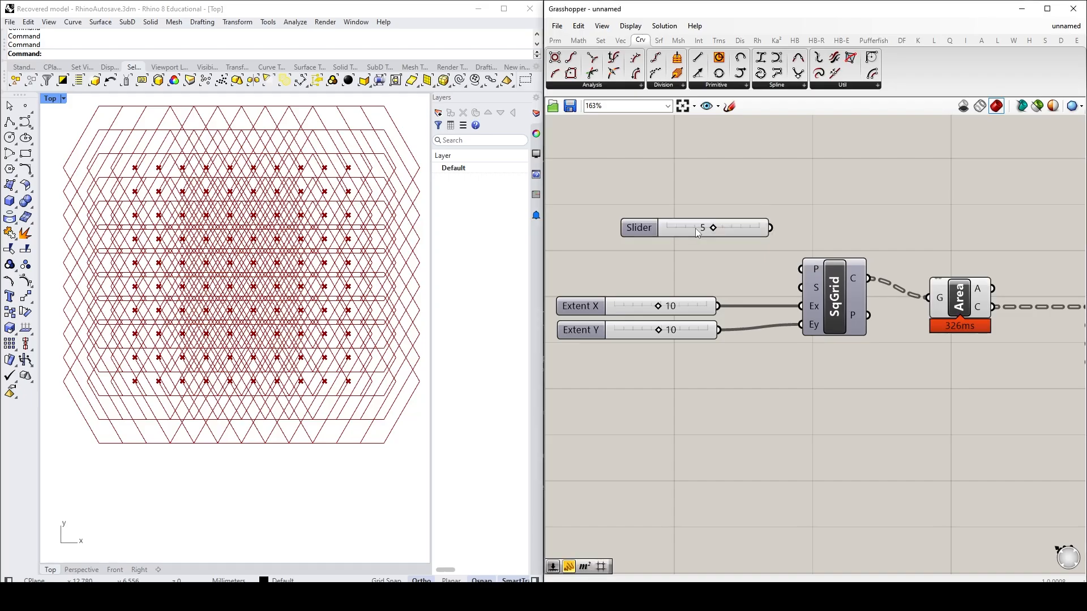
{"action": "double_click", "coordinate": [643, 229]}
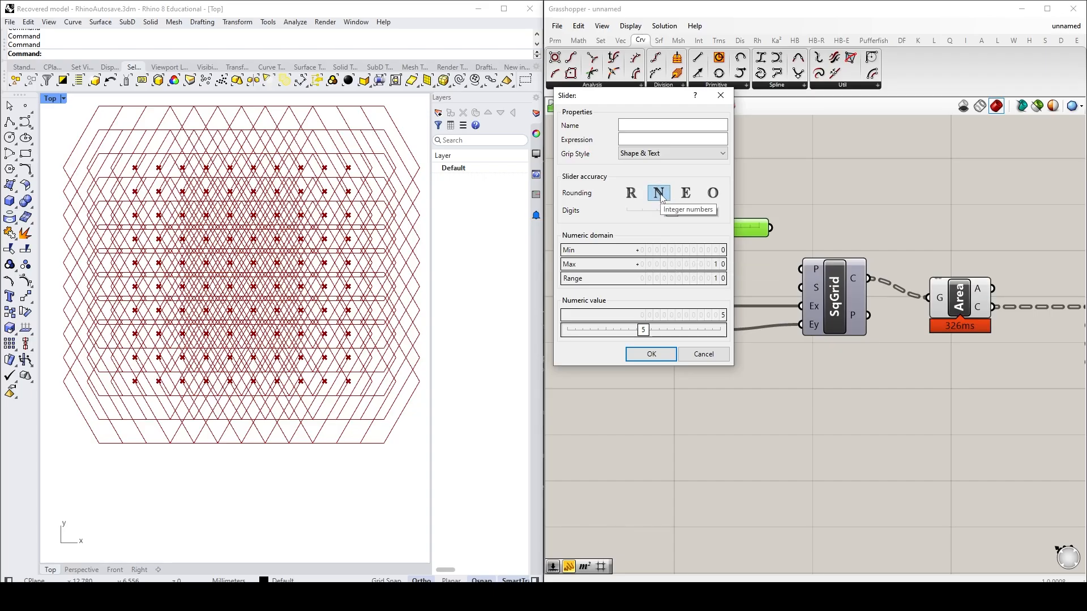
{"action": "left_click", "coordinate": [698, 354]}
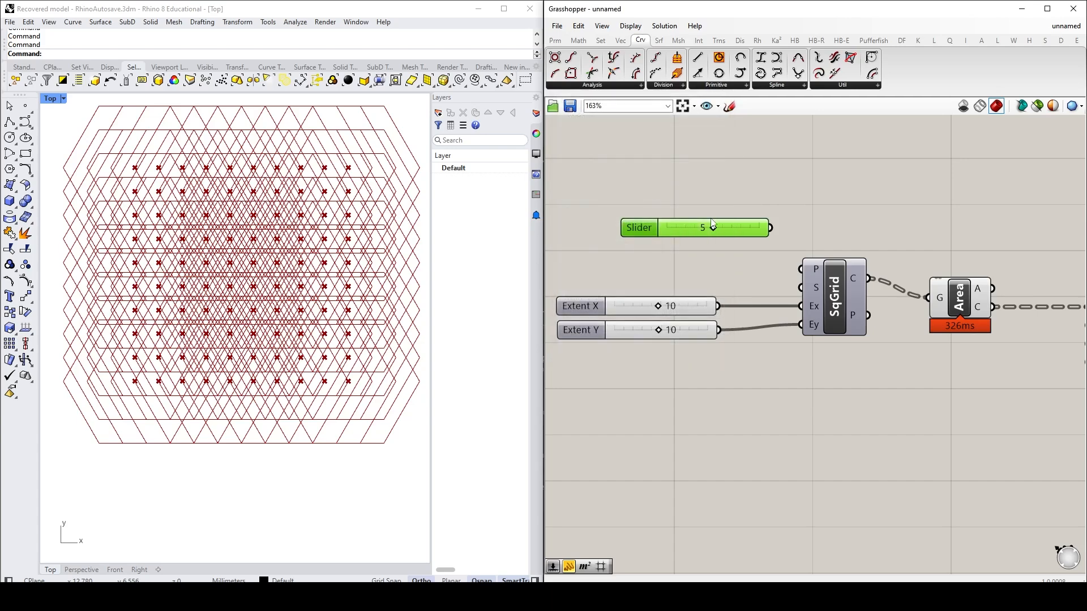
- Add a one-decimal number slider with a value of 5.0 above the integer slider and check its accuracy settings
{"action": "double_click", "coordinate": [688, 185]}
{"action": "type", "text": "5.0"}
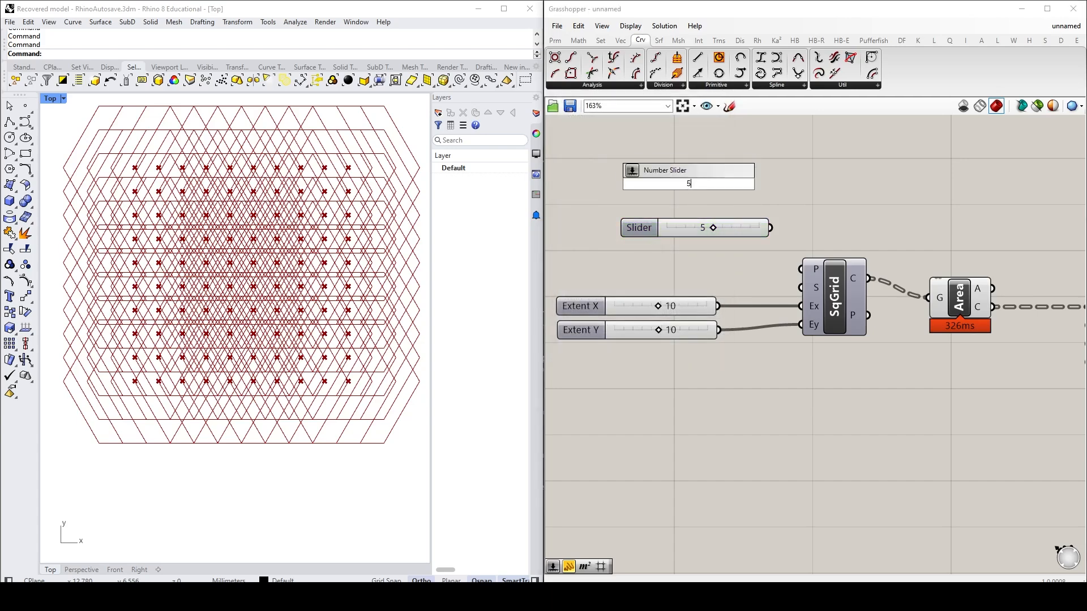
{"action": "key", "text": "Return"}
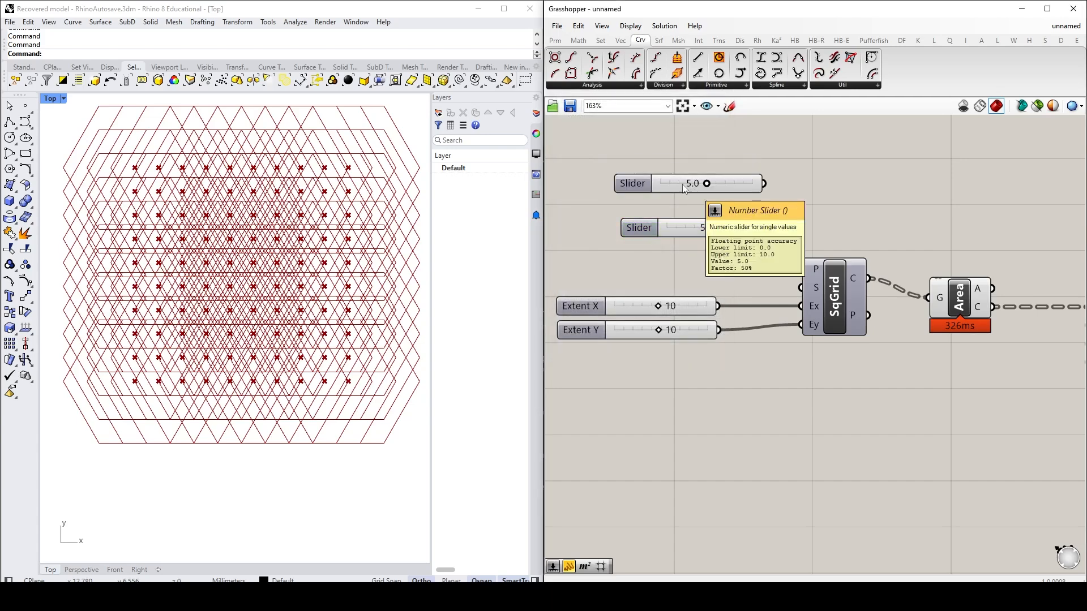
{"action": "double_click", "coordinate": [633, 185]}
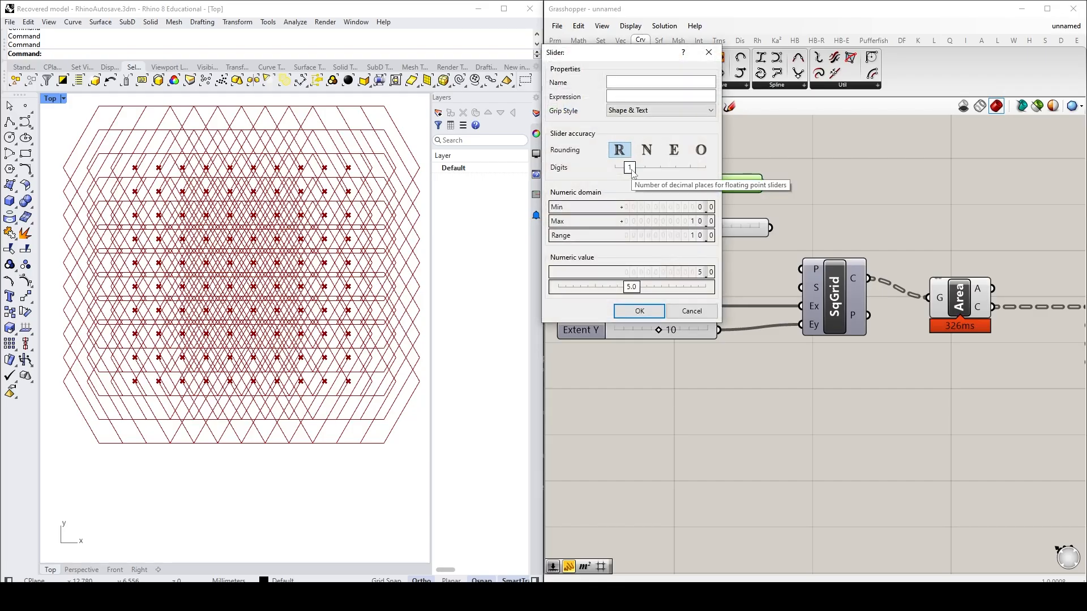
{"action": "left_click", "coordinate": [639, 310]}
- Try a two-decimal number slider by entering 5.00 and setting it to 10.00, and delete both decimal sliders
{"action": "double_click", "coordinate": [694, 148]}
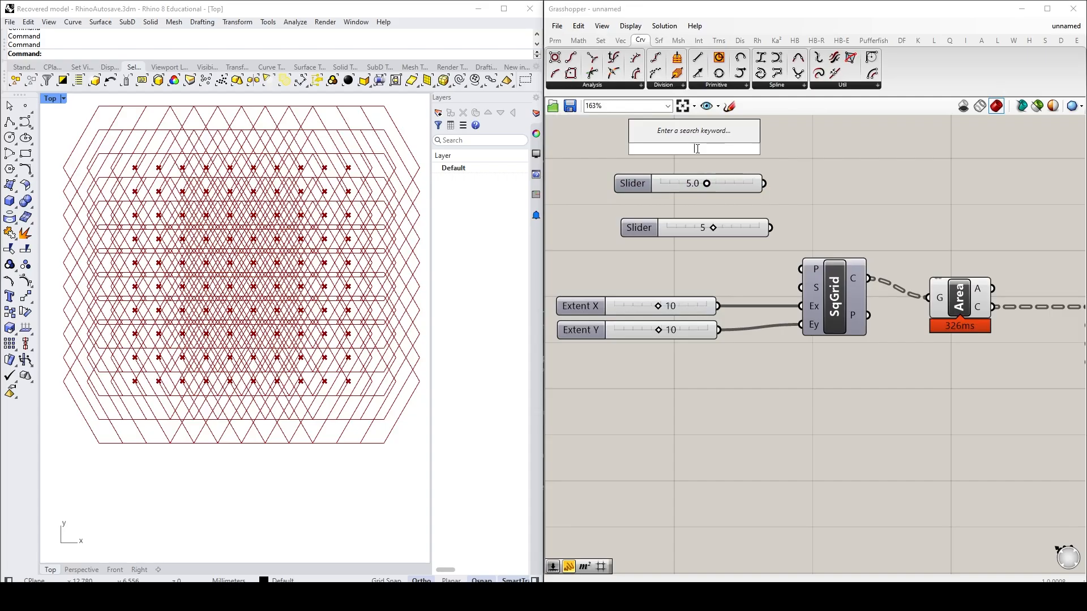
{"action": "type", "text": "5.00"}
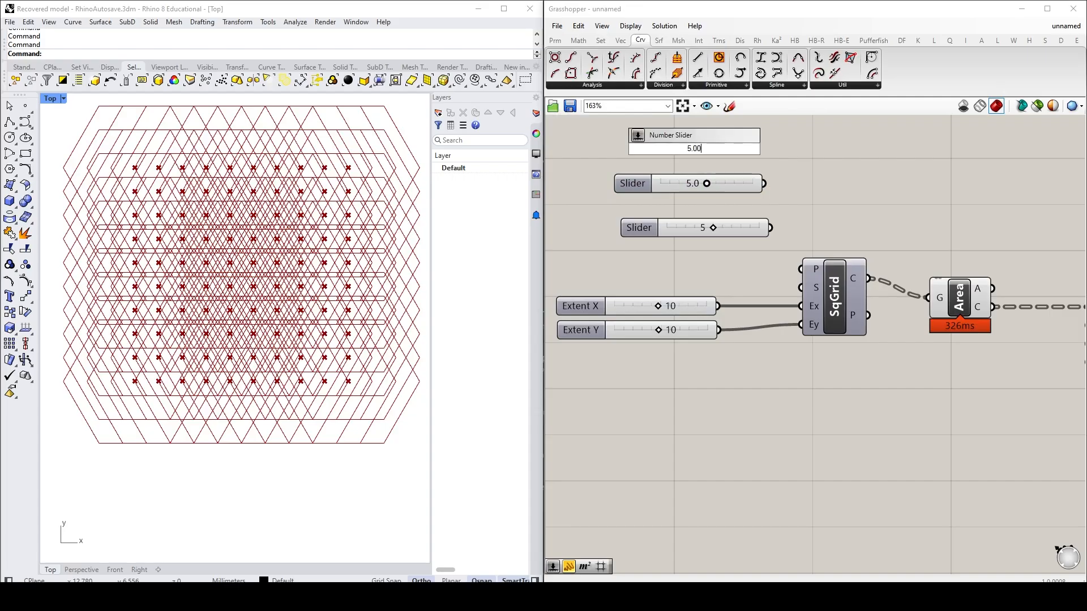
{"action": "key", "text": "Return"}
{"action": "left_click_drag", "start_coordinate": [718, 148], "coordinate": [758, 148]}
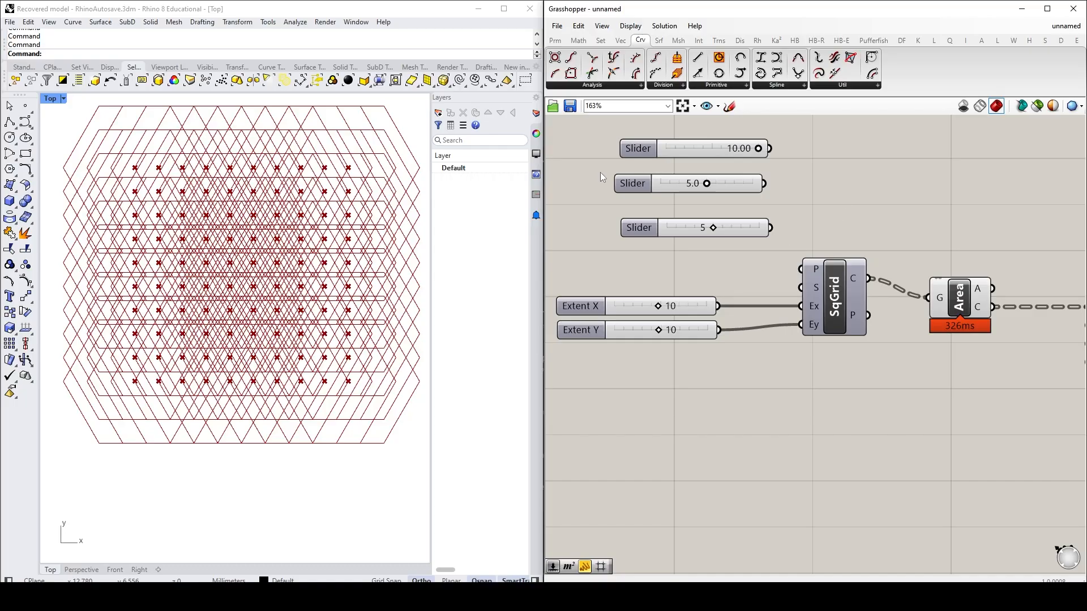
{"action": "left_click_drag", "start_coordinate": [788, 196], "coordinate": [629, 141]}
{"action": "key", "text": "Delete"}
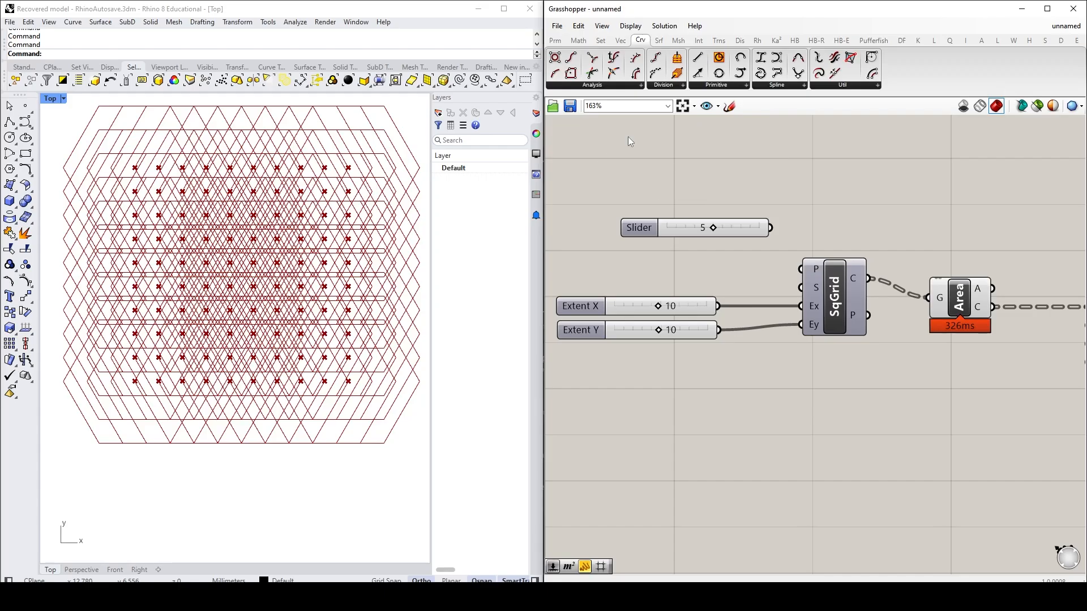
- Connect the integer slider to the SqGrid's Size input and place it directly above the Extent X slider
{"action": "left_click_drag", "start_coordinate": [770, 227], "coordinate": [801, 288]}
{"action": "left_click_drag", "start_coordinate": [743, 231], "coordinate": [728, 258]}
{"action": "scroll", "coordinate": [262, 290], "scroll_direction": "down", "scroll_amount": 10}
{"action": "right_click_drag", "start_coordinate": [307, 279], "coordinate": [153, 457]}
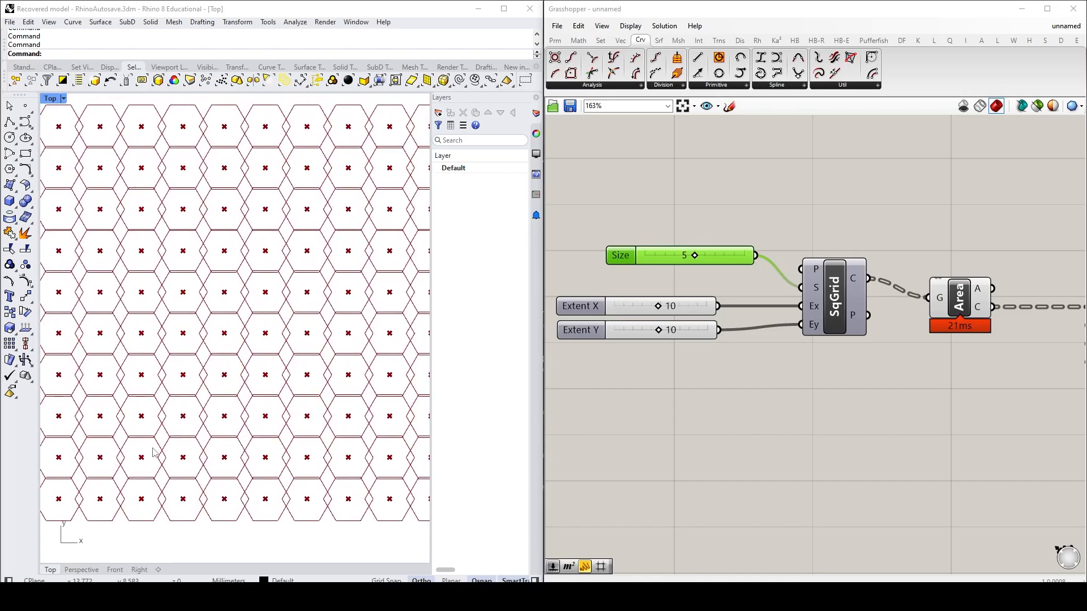
{"action": "scroll", "coordinate": [161, 447], "scroll_direction": "down", "scroll_amount": 2}
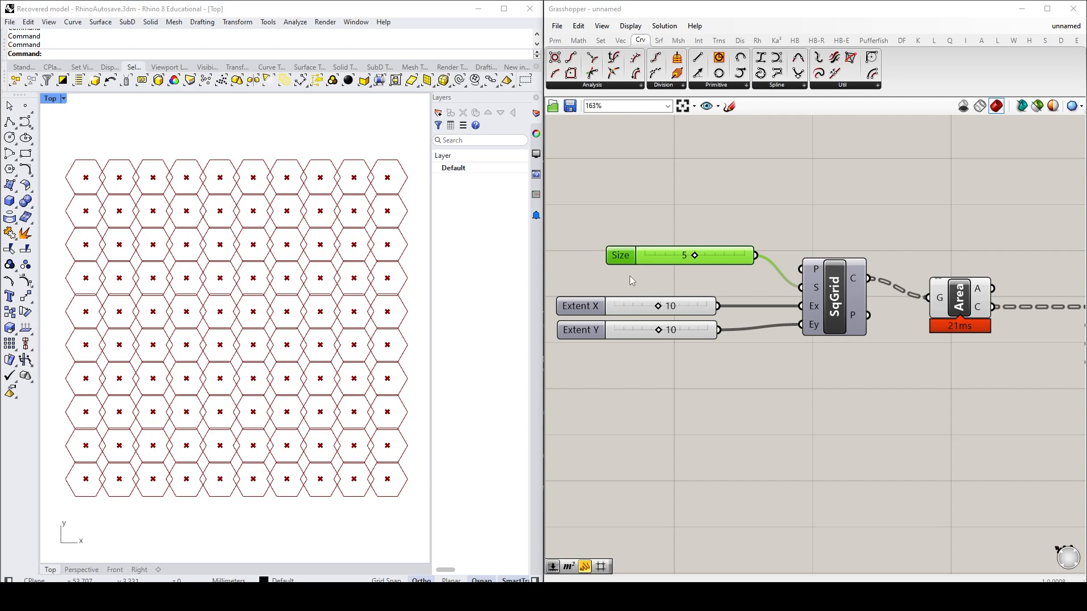
{"action": "left_click_drag", "start_coordinate": [621, 258], "coordinate": [588, 285]}
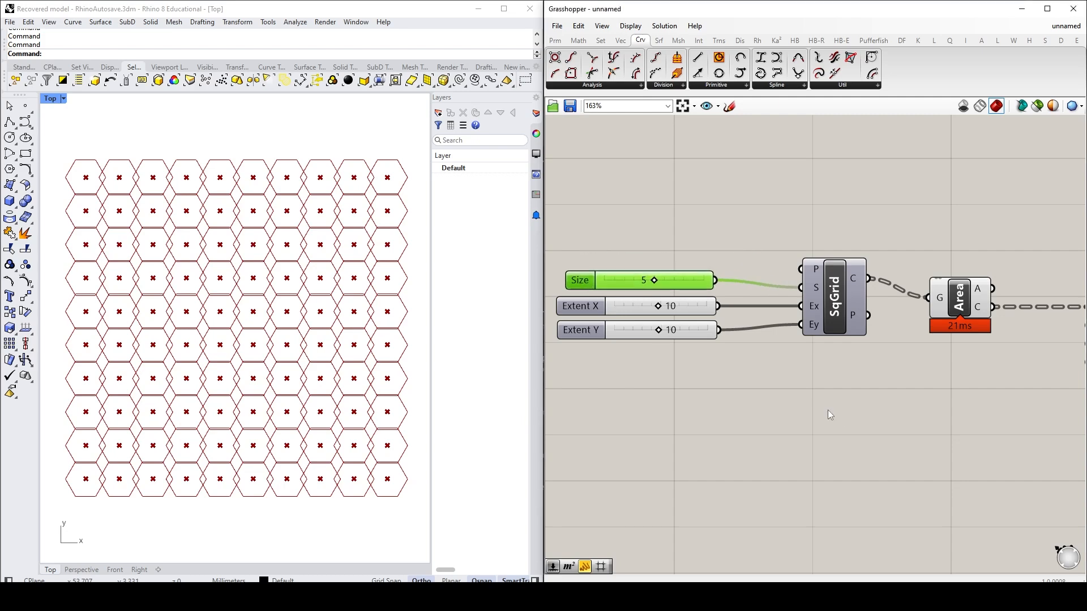
{"action": "left_click", "coordinate": [844, 416]}
- Add a two-decimal number slider with a value of 1.25 below the Area component and check its settings without changing them
{"action": "right_click_drag", "start_coordinate": [941, 431], "coordinate": [761, 418]}
{"action": "mouse_move", "coordinate": [926, 319]}
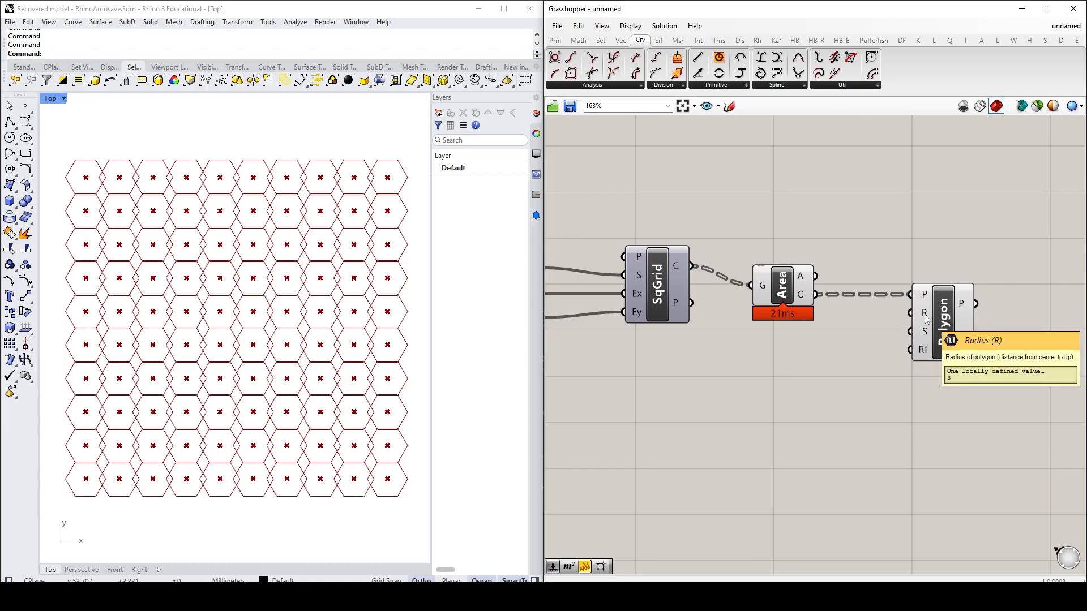
{"action": "double_click", "coordinate": [817, 361]}
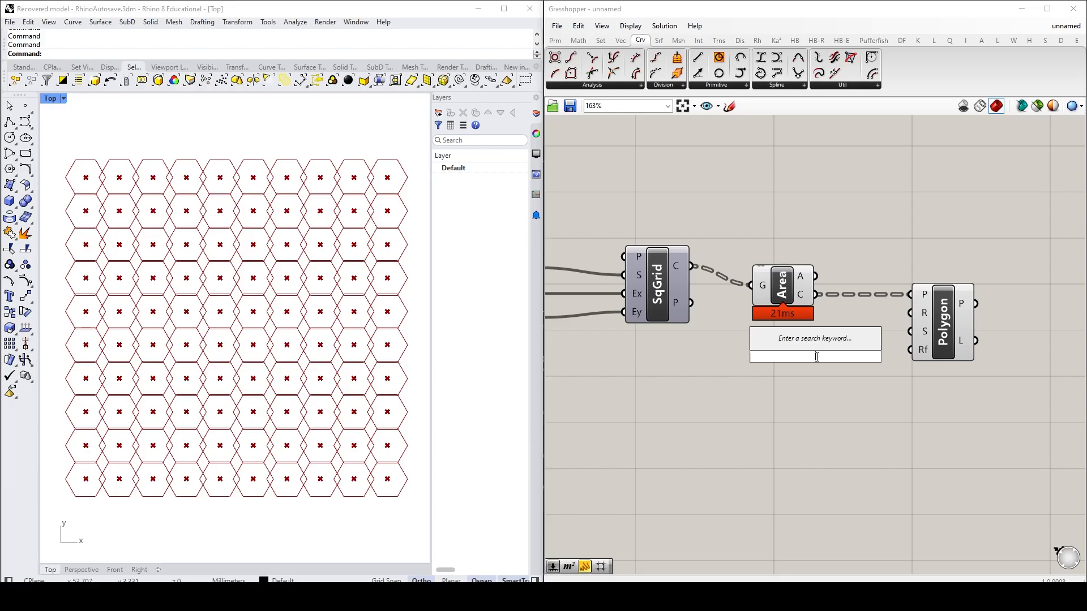
{"action": "type", "text": "1.25"}
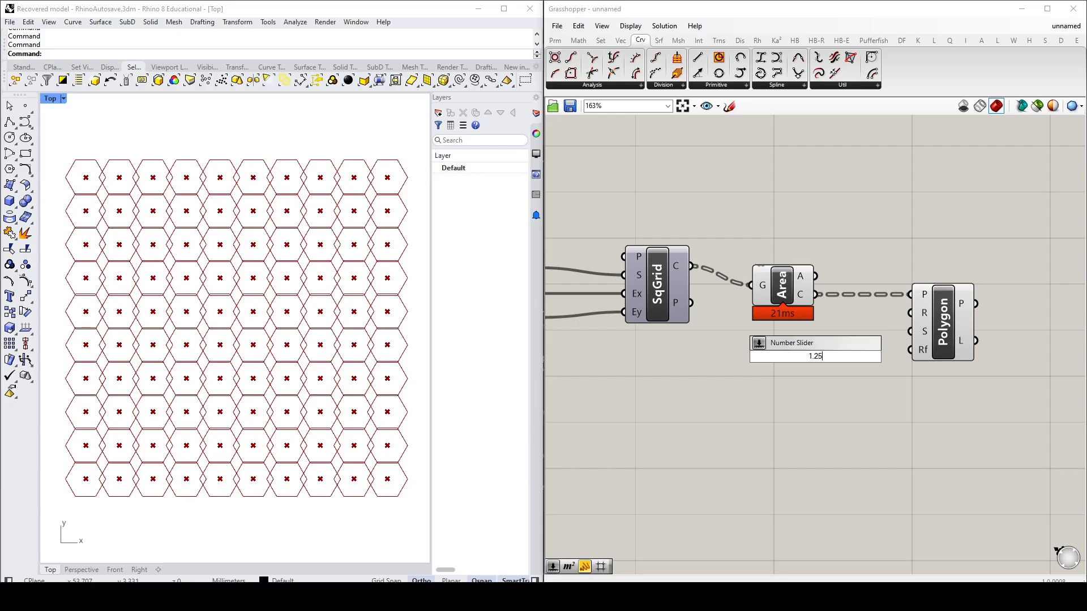
{"action": "key", "text": "Return"}
{"action": "double_click", "coordinate": [763, 359]}
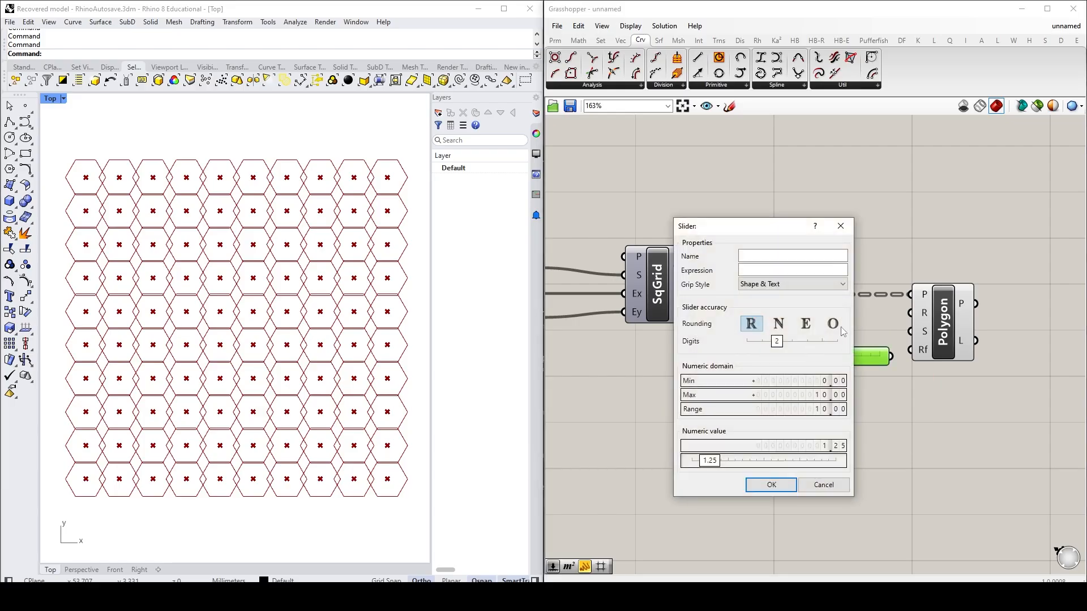
{"action": "left_click", "coordinate": [827, 487]}
- Connect the new slider to the Polygon's Radius input, set it to 2.36, and give the Polygon component more room beside it
{"action": "left_click_drag", "start_coordinate": [844, 356], "coordinate": [909, 313]}
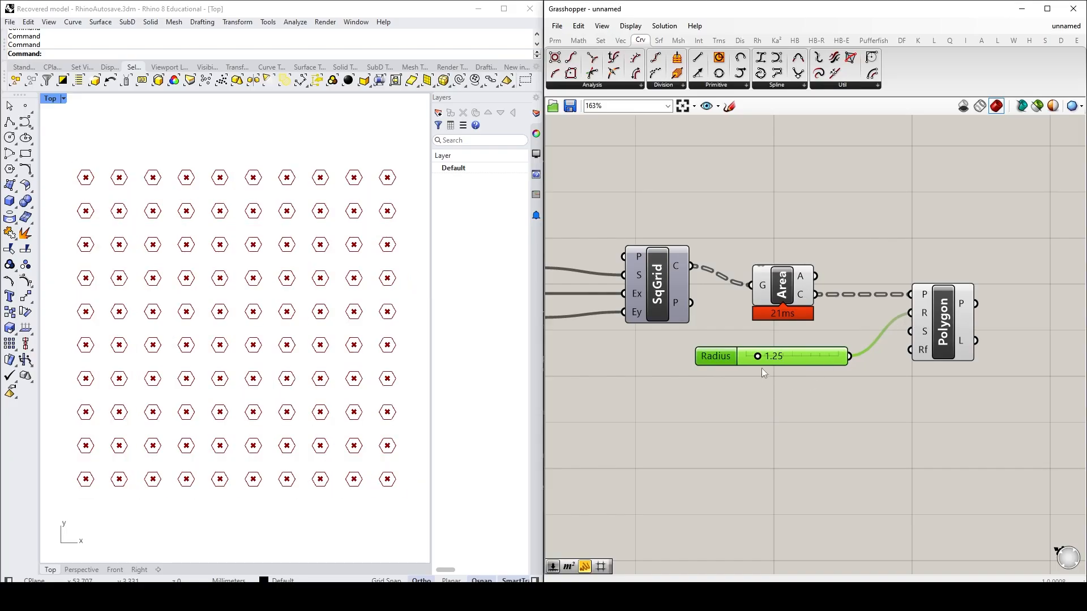
{"action": "mouse_move", "coordinate": [757, 356]}
{"action": "left_mouse_down"}
{"action": "mouse_move", "coordinate": [791, 356]}
{"action": "mouse_move", "coordinate": [768, 356]}
{"action": "left_mouse_up"}
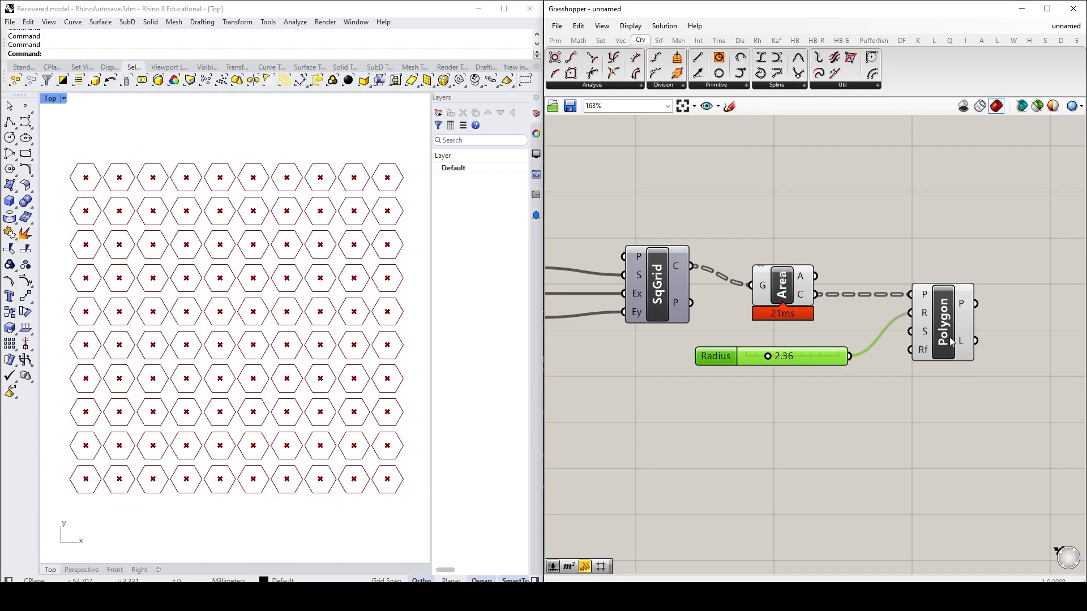
{"action": "left_click_drag", "start_coordinate": [951, 341], "coordinate": [989, 342]}
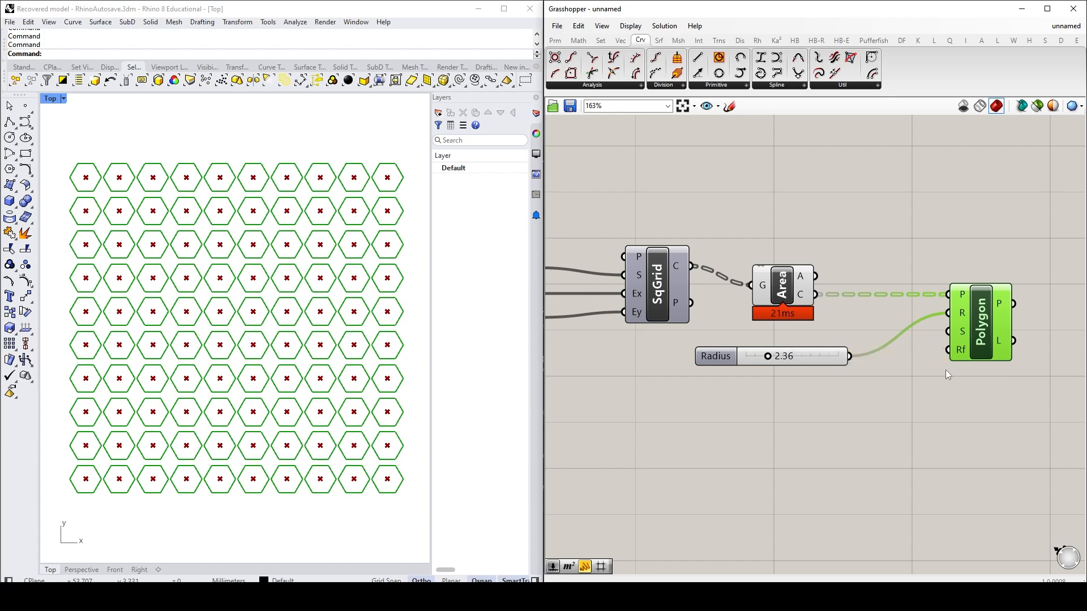
- Add an integer number slider with a value of 3 below the Radius slider and connect it to the Polygon's Segments input
{"action": "left_click", "coordinate": [824, 396]}
{"action": "double_click", "coordinate": [824, 396]}
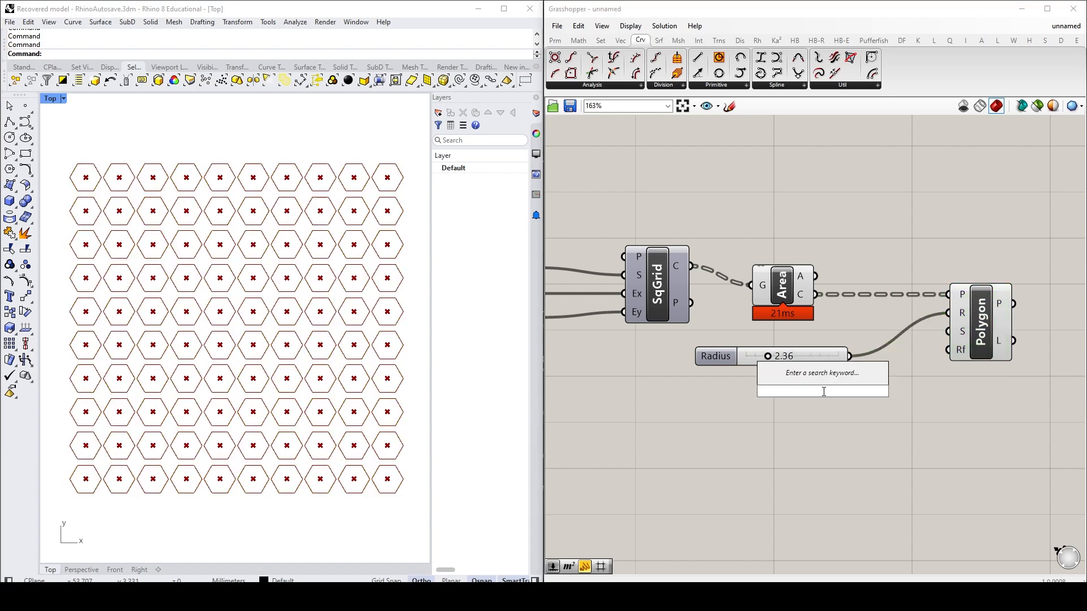
{"action": "type", "text": "3"}
{"action": "key", "text": "Return"}
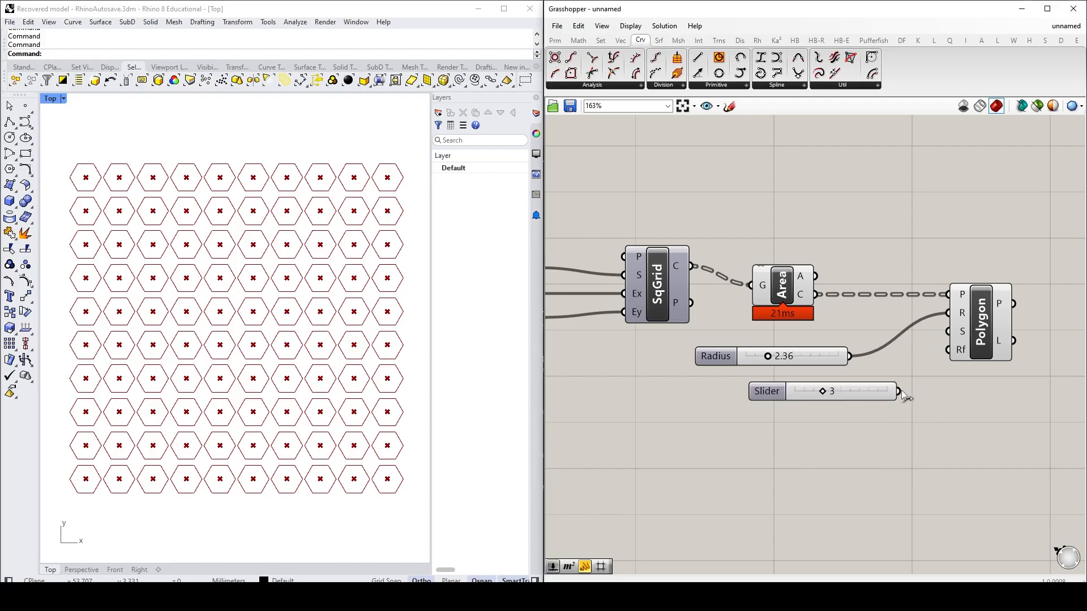
{"action": "left_click_drag", "start_coordinate": [899, 391], "coordinate": [954, 338]}
{"action": "left_click", "coordinate": [832, 395]}
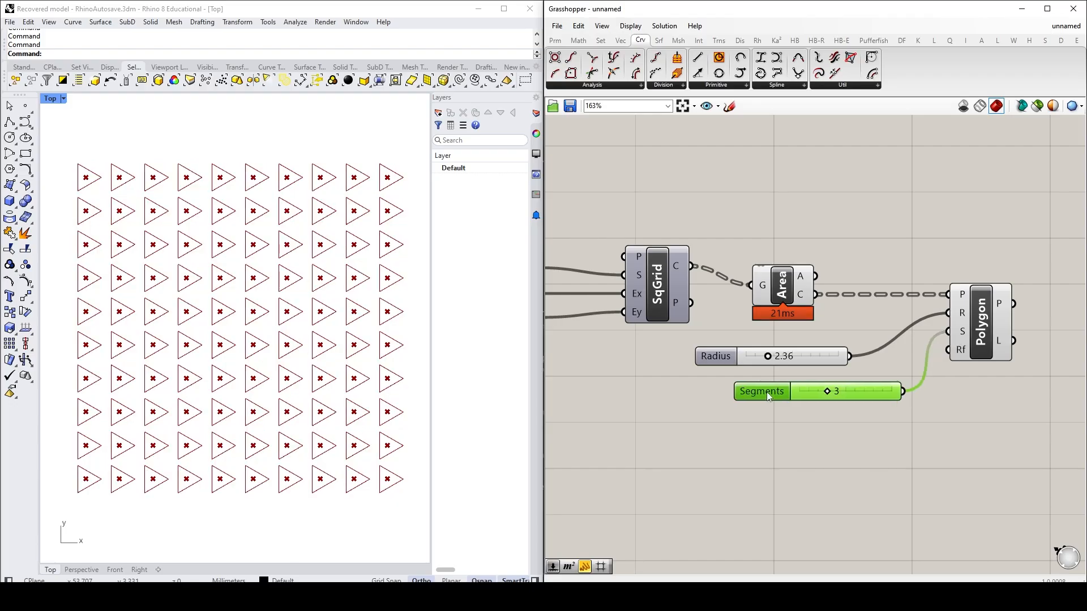
- Try 2 on the Segments slider, return it to 3, and place the slider directly below the Radius slider
{"action": "left_click_drag", "start_coordinate": [832, 395], "coordinate": [822, 394]}
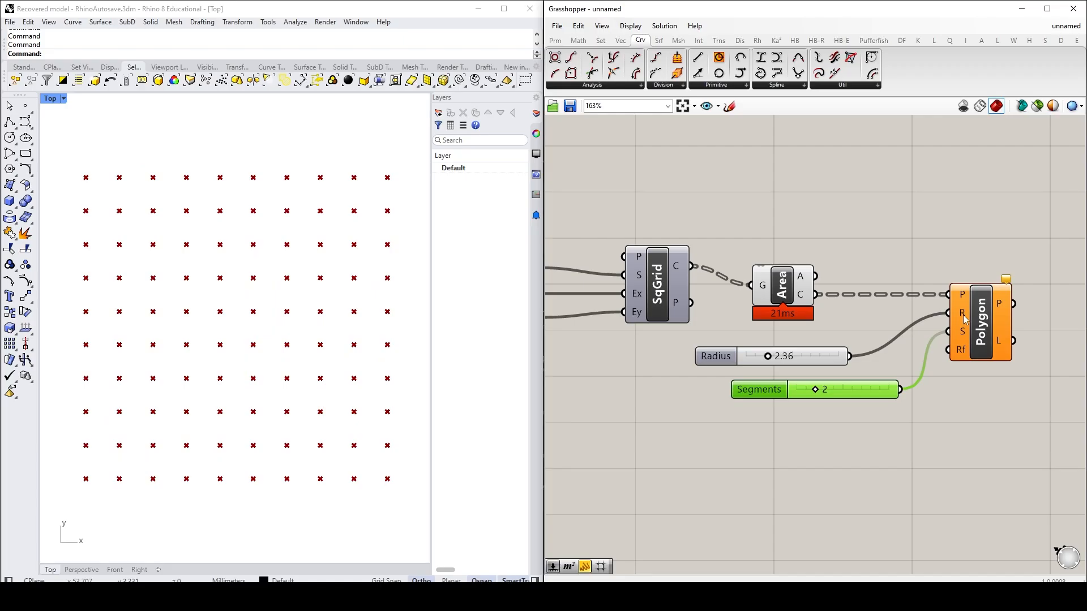
{"action": "left_click_drag", "start_coordinate": [768, 395], "coordinate": [796, 399]}
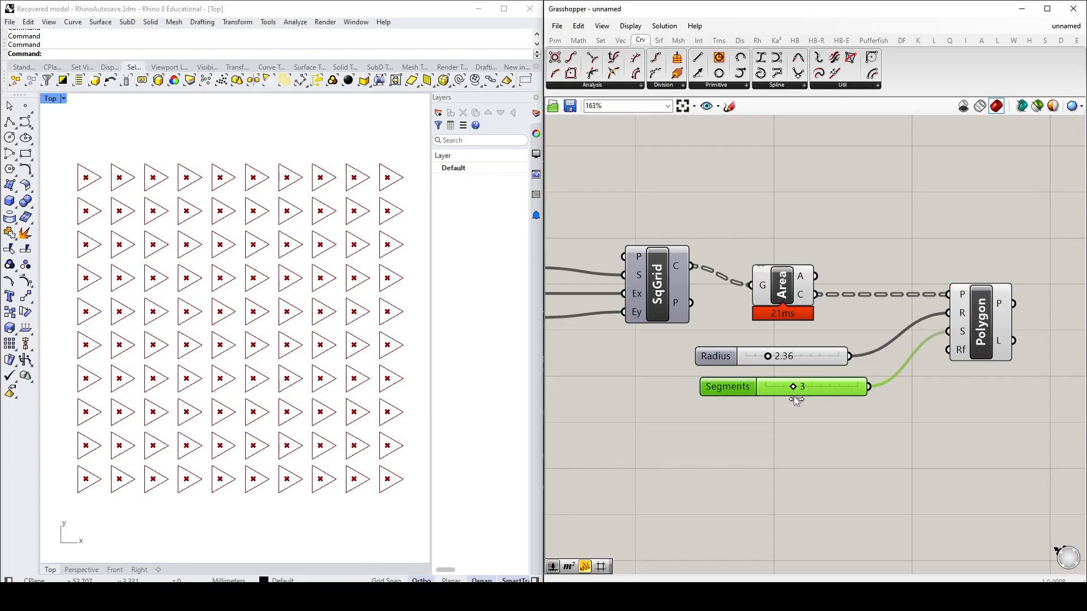
{"action": "left_click", "coordinate": [799, 437]}
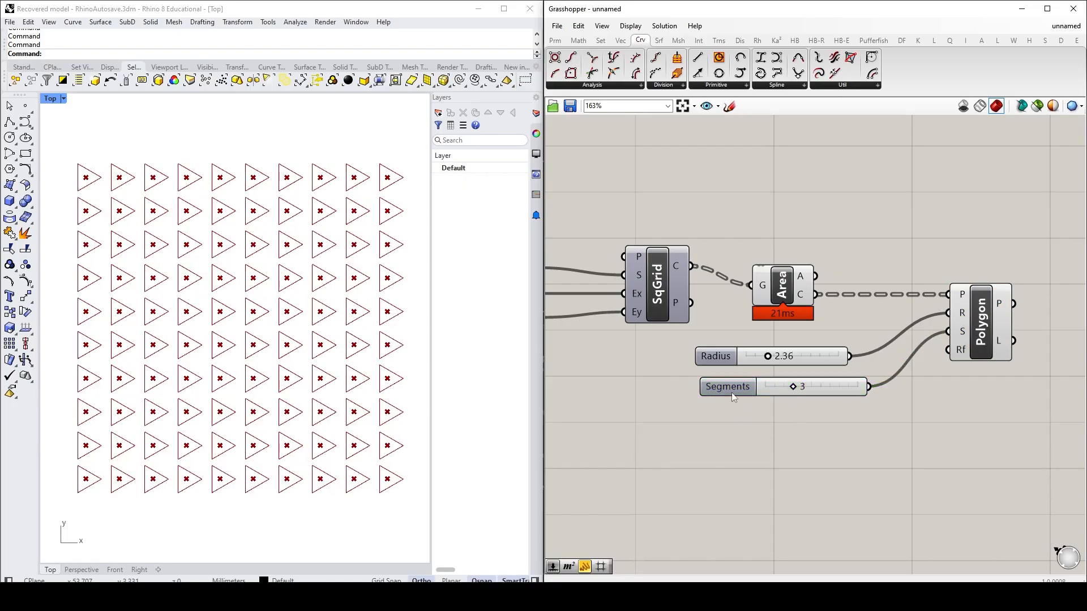
- Limit the Segments slider to a minimum of 3 and a maximum of 12
{"action": "left_click", "coordinate": [729, 390]}
{"action": "double_click", "coordinate": [729, 390]}
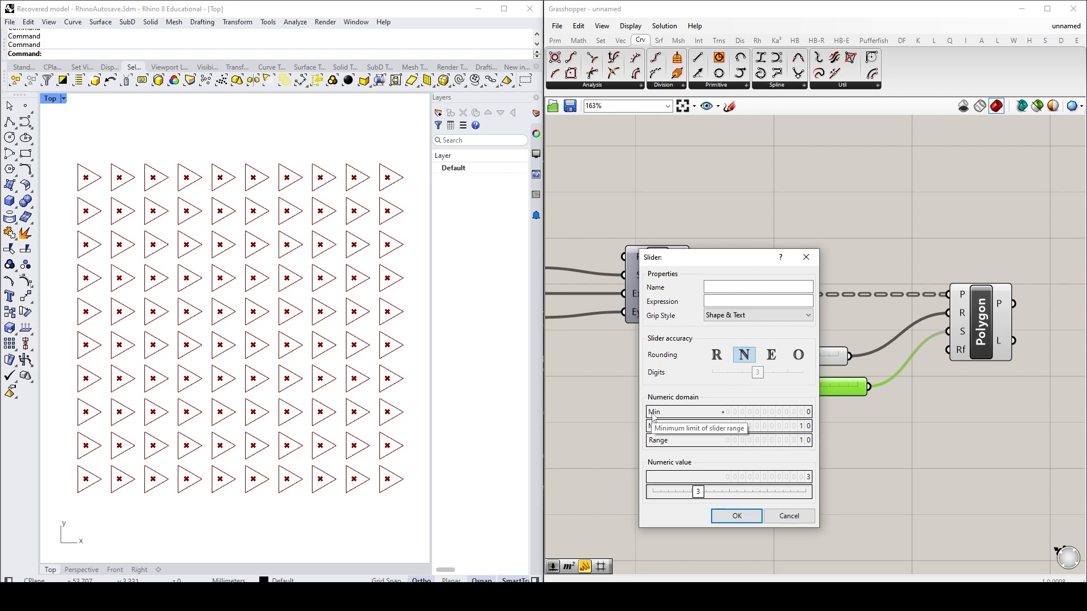
{"action": "double_click", "coordinate": [800, 413]}
{"action": "type", "text": "3"}
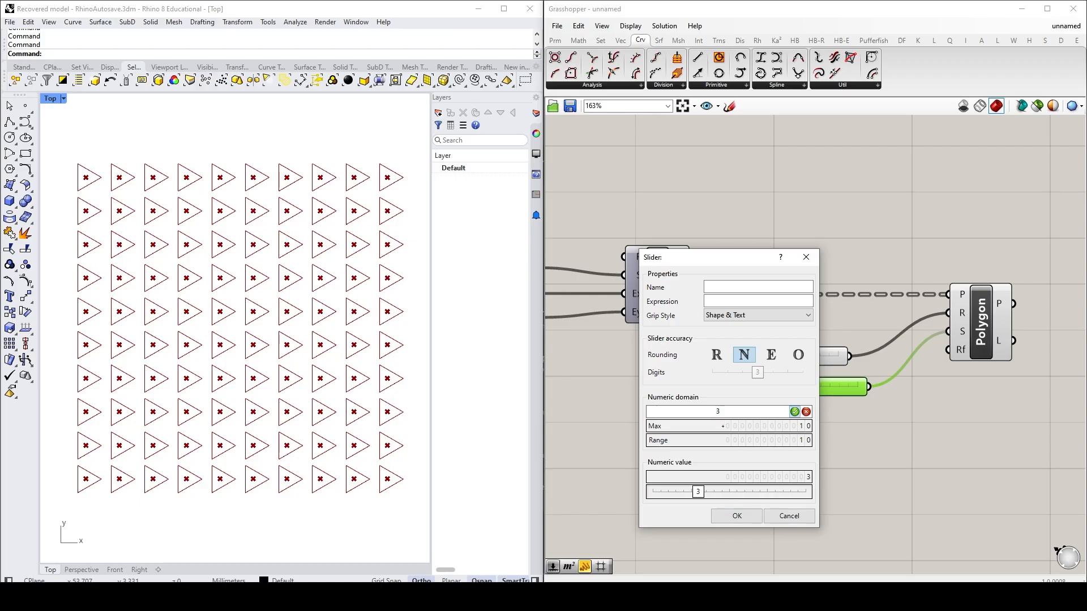
{"action": "left_click", "coordinate": [794, 412]}
{"action": "double_click", "coordinate": [792, 427]}
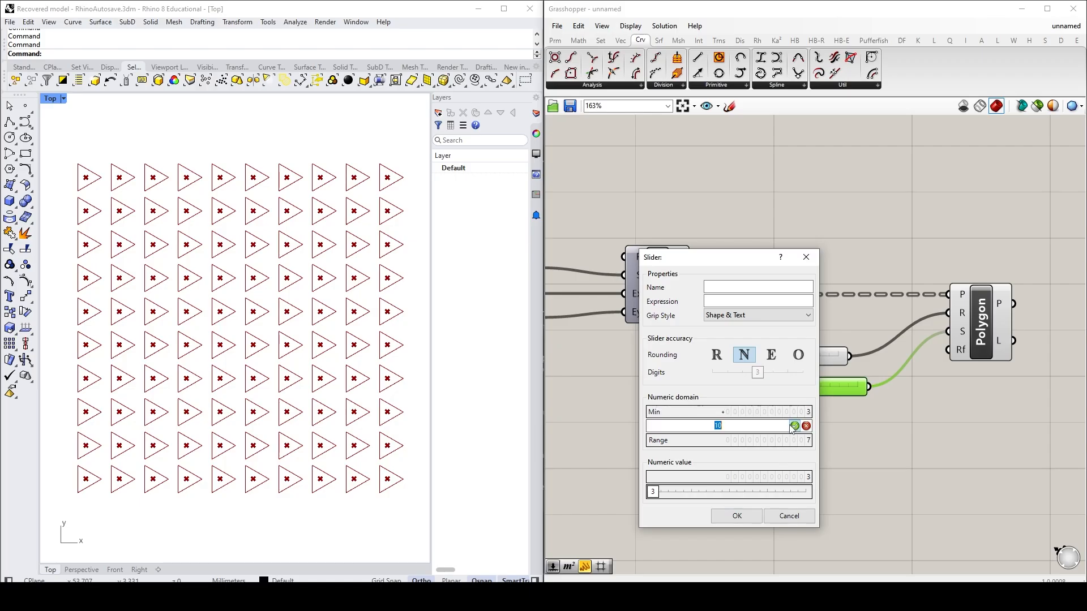
{"action": "type", "text": "12"}
{"action": "left_click", "coordinate": [794, 425]}
{"action": "left_click", "coordinate": [736, 515]}
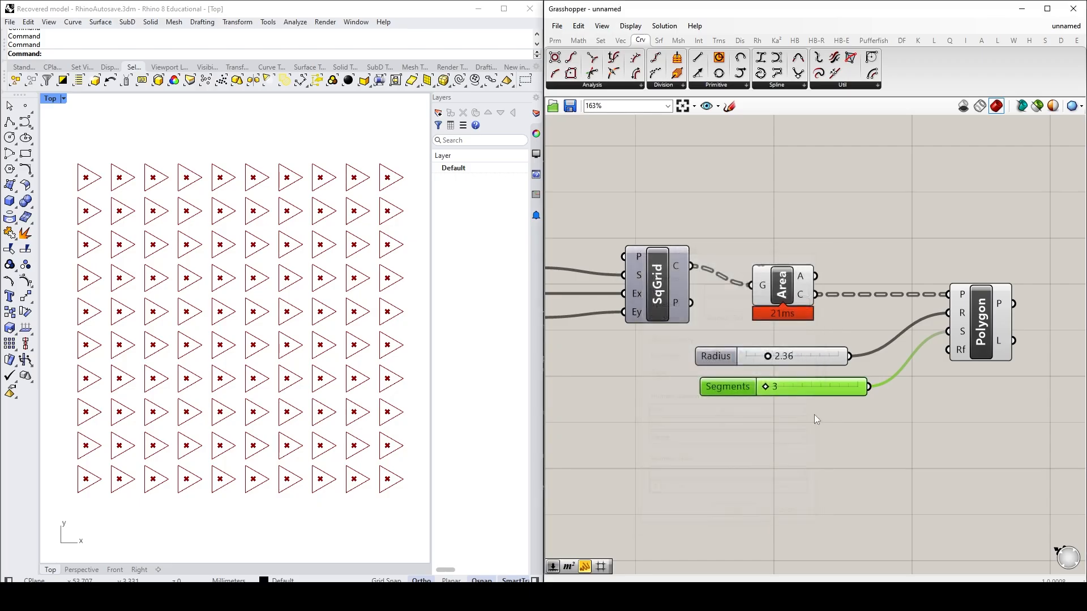
- Test the Segments slider at 8, 11 and 12, align it under the Radius slider, and set it to 5
{"action": "left_click_drag", "start_coordinate": [765, 389], "coordinate": [816, 390]}
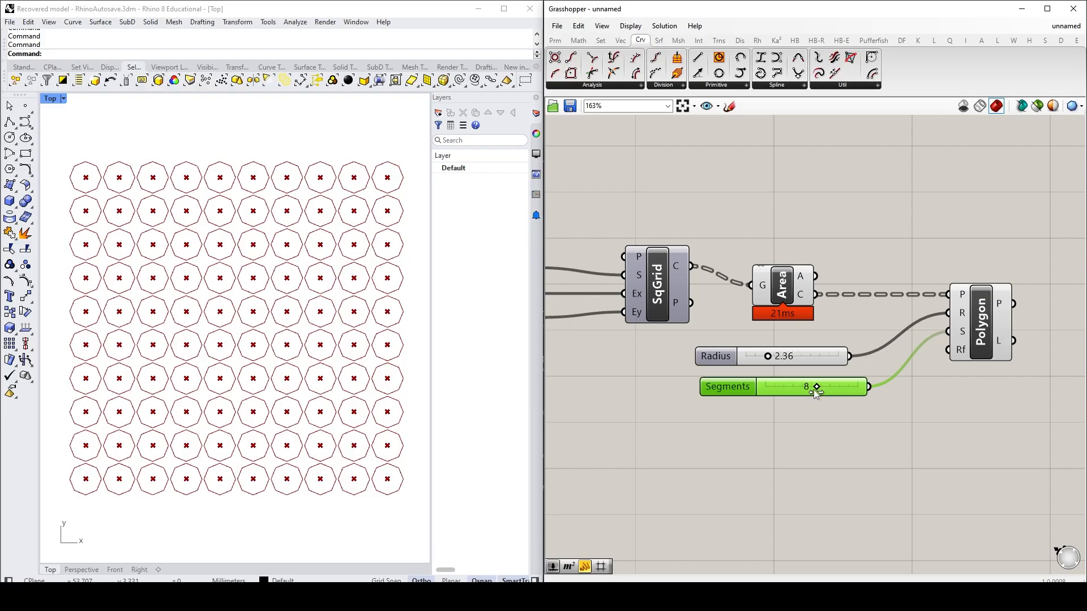
{"action": "left_click_drag", "start_coordinate": [815, 392], "coordinate": [848, 393]}
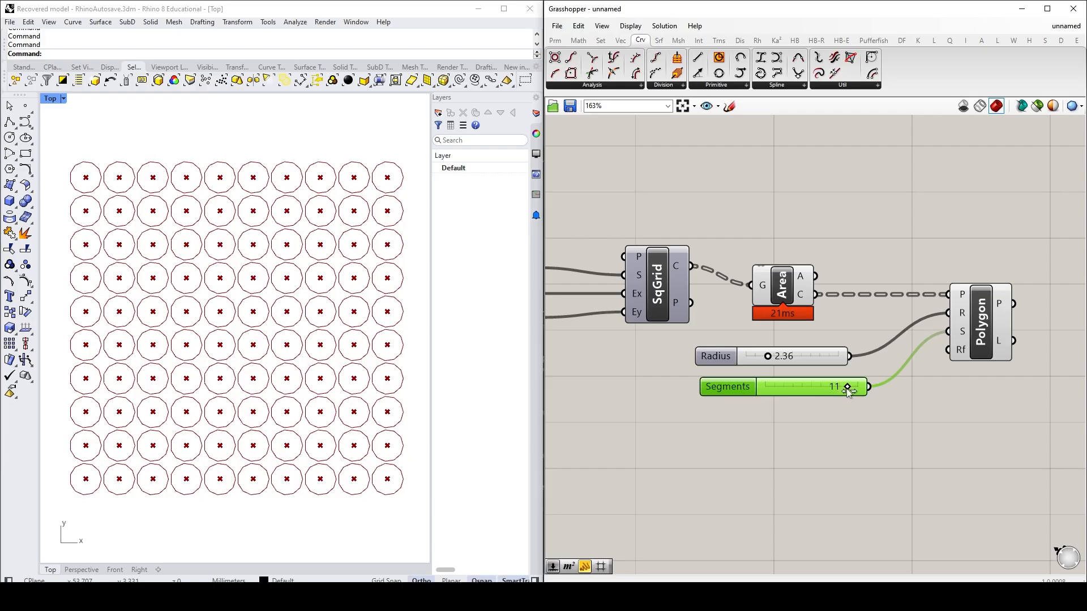
{"action": "left_click_drag", "start_coordinate": [847, 392], "coordinate": [859, 395]}
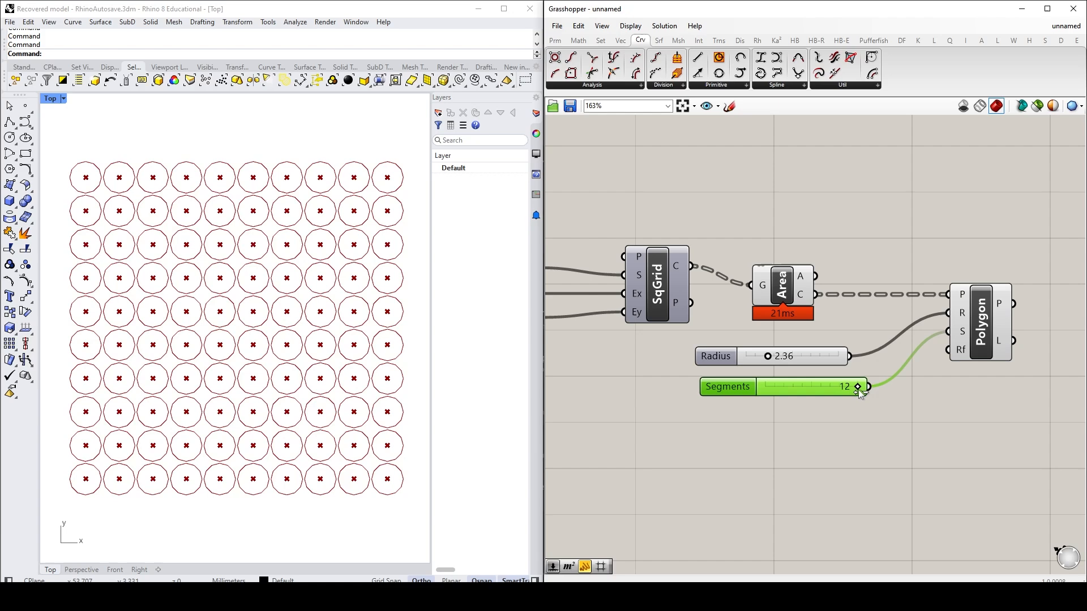
{"action": "left_click_drag", "start_coordinate": [730, 390], "coordinate": [724, 386]}
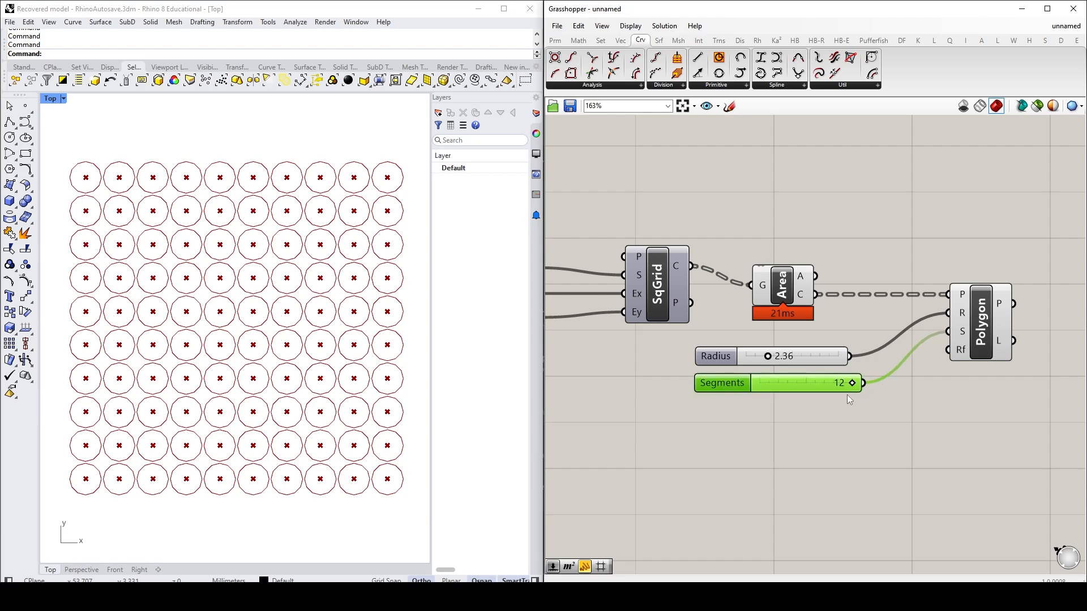
{"action": "left_click_drag", "start_coordinate": [860, 386], "coordinate": [782, 387]}
{"action": "left_click", "coordinate": [911, 459]}
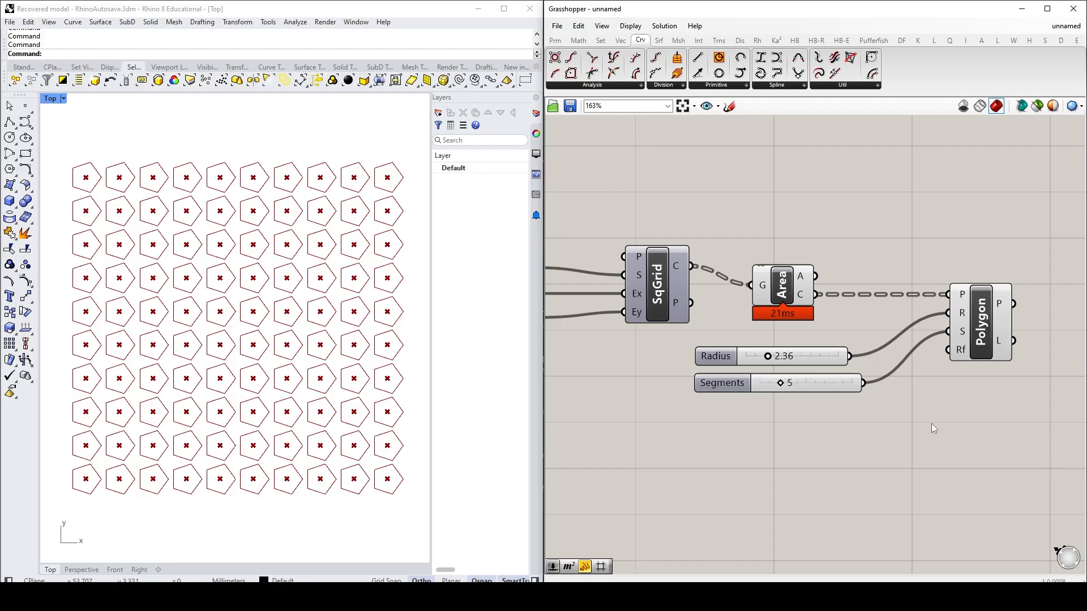
- Add a number slider with a value of 0.25 below the Segments slider and connect it to the Polygon's Fillet Radius input
{"action": "mouse_move", "coordinate": [965, 359]}
{"action": "double_click", "coordinate": [829, 438]}
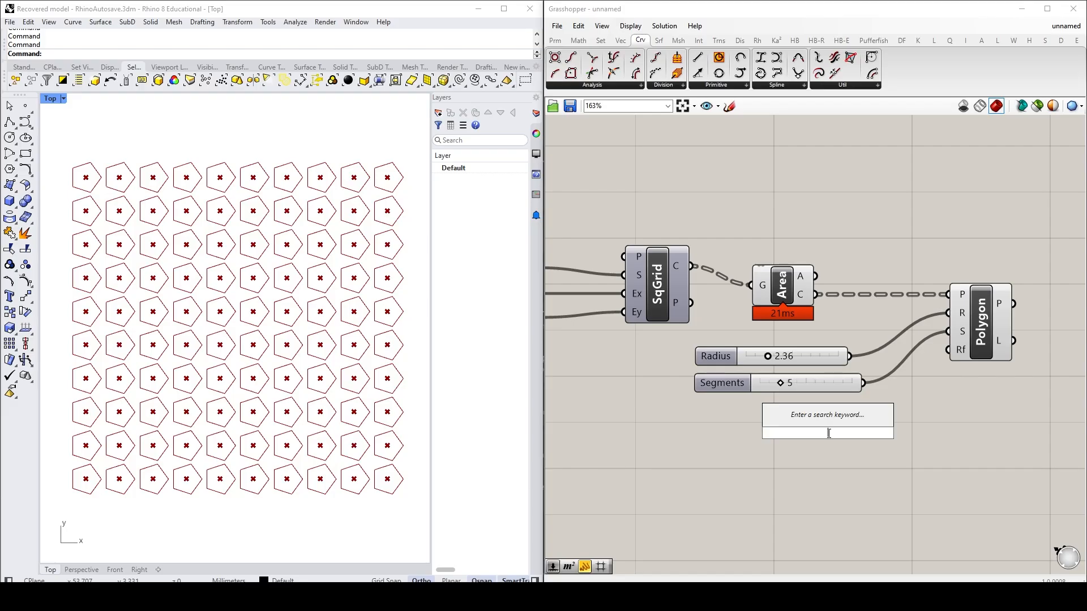
{"action": "type", "text": ".25"}
{"action": "key", "text": "Return"}
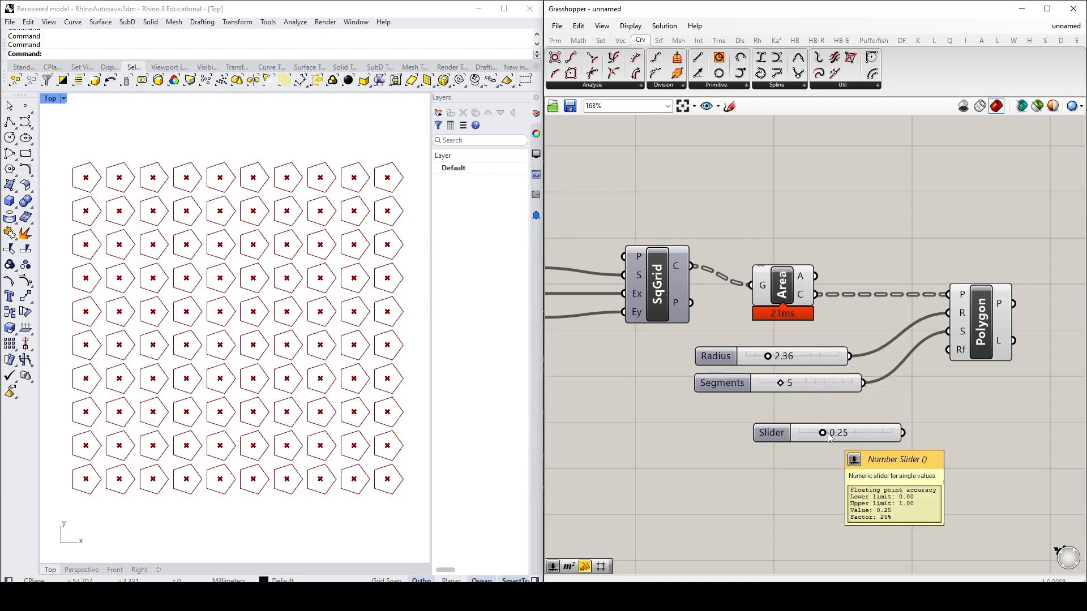
{"action": "double_click", "coordinate": [780, 434]}
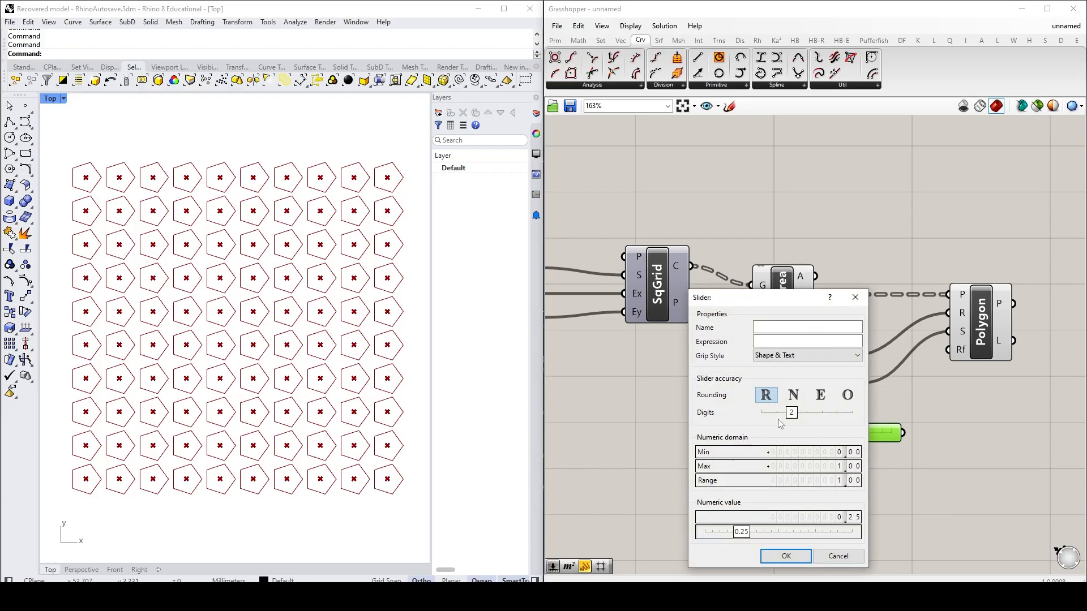
{"action": "left_click", "coordinate": [786, 556]}
{"action": "left_click_drag", "start_coordinate": [903, 433], "coordinate": [948, 350]}
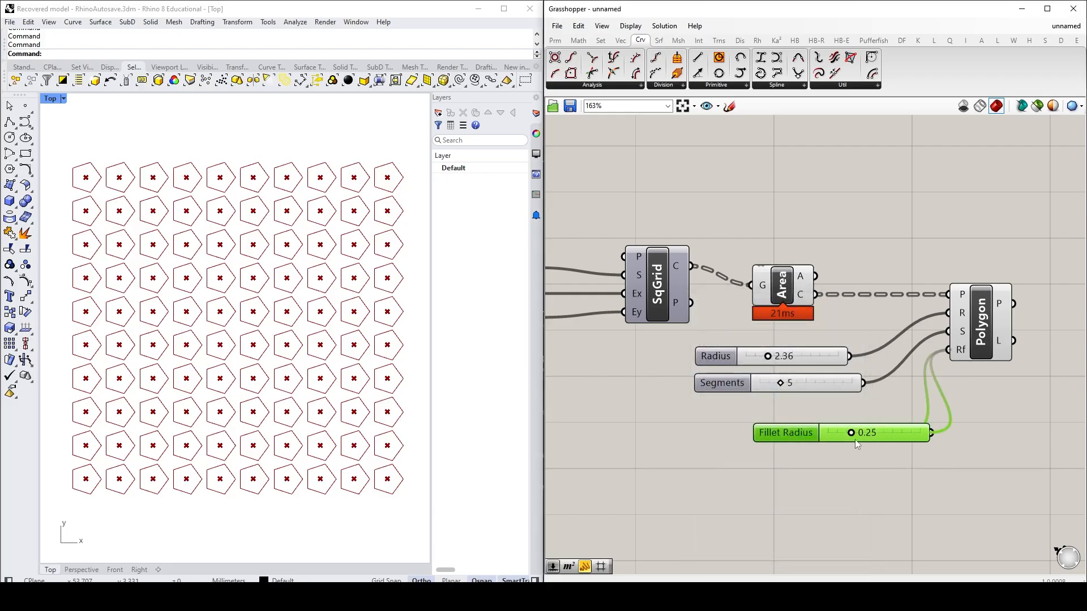
- Set the Fillet Radius slider to 1.00 and place it directly below the Segments slider
{"action": "left_click_drag", "start_coordinate": [850, 435], "coordinate": [954, 432]}
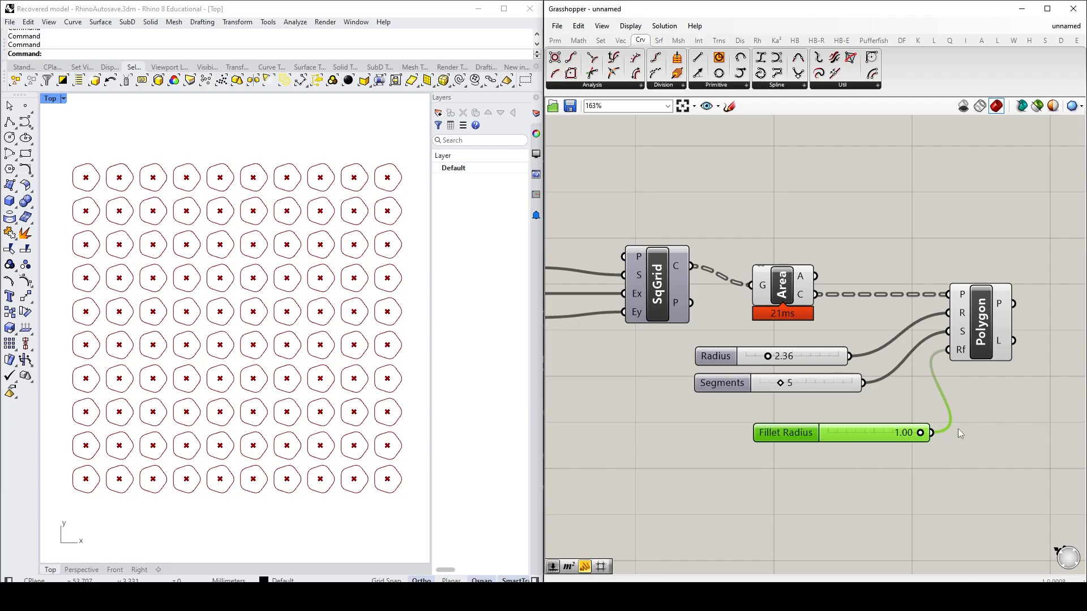
{"action": "left_click_drag", "start_coordinate": [778, 434], "coordinate": [730, 416]}
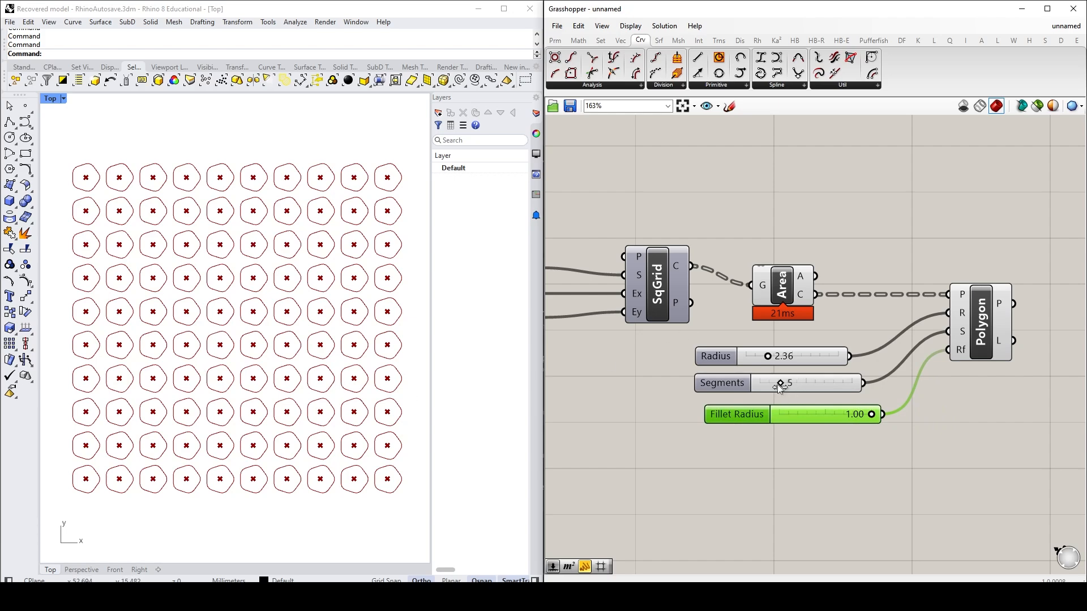
- Test the polygons with 3 segments and a 0.40 fillet radius, and settle on 5 segments with a 0.55 fillet radius
{"action": "left_click_drag", "start_coordinate": [779, 384], "coordinate": [759, 385]}
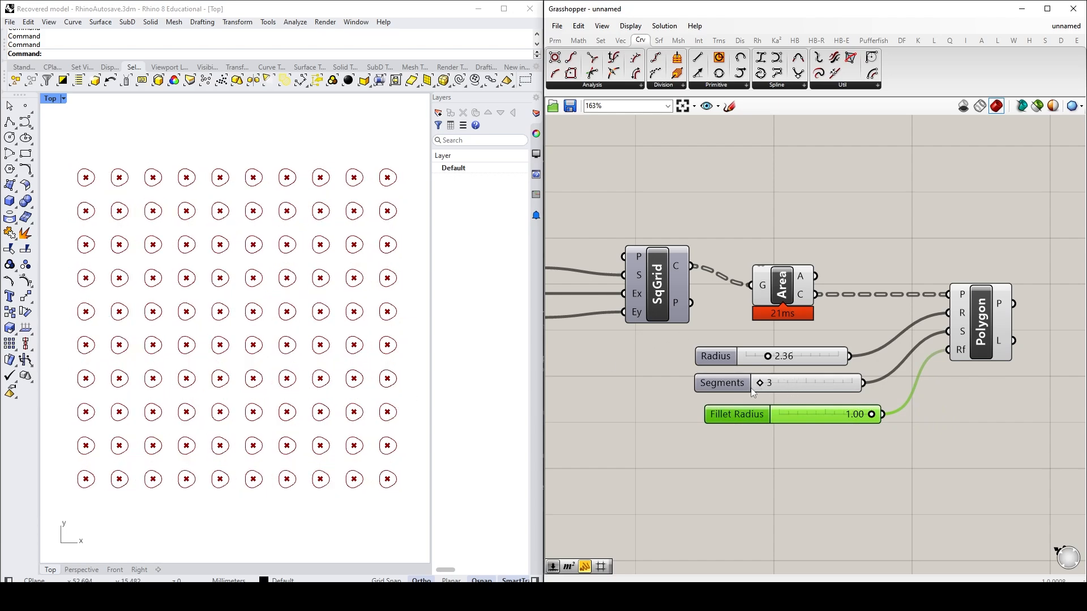
{"action": "left_click_drag", "start_coordinate": [871, 415], "coordinate": [815, 413]}
{"action": "left_click", "coordinate": [830, 459]}
{"action": "left_click_drag", "start_coordinate": [759, 382], "coordinate": [779, 383]}
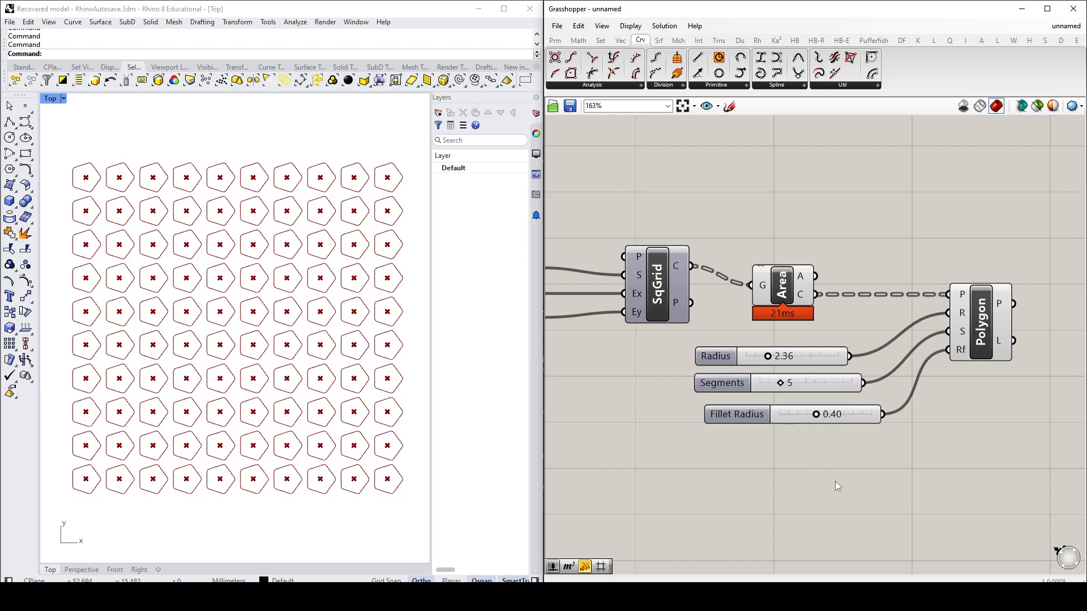
{"action": "left_click_drag", "start_coordinate": [816, 414], "coordinate": [831, 414]}
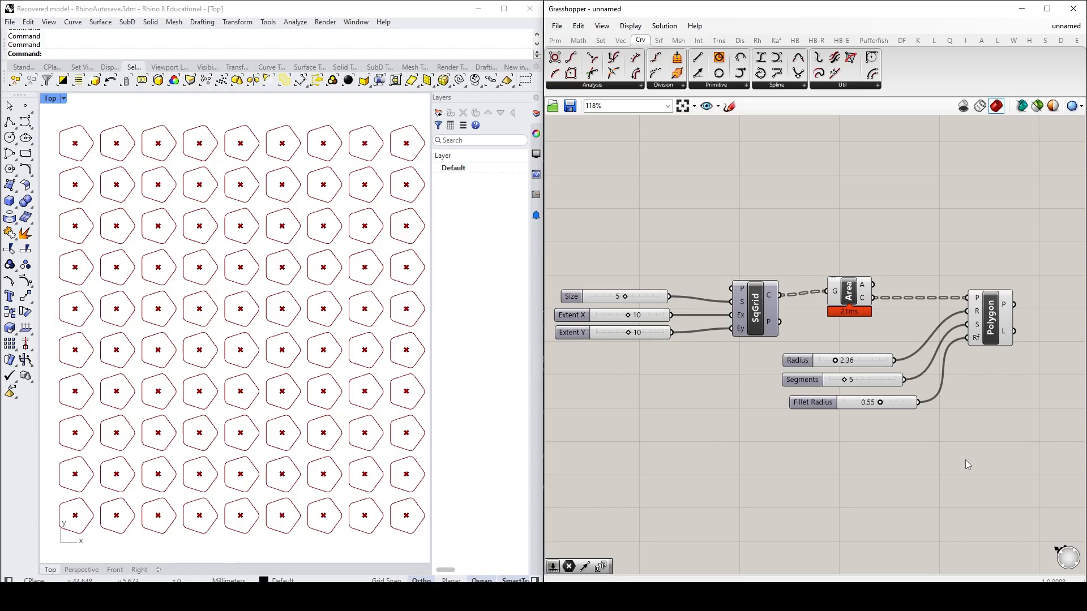
- Add a Euclidean Rotate component to the canvas beyond the Polygon component
{"action": "right_click_drag", "start_coordinate": [1003, 439], "coordinate": [740, 446]}
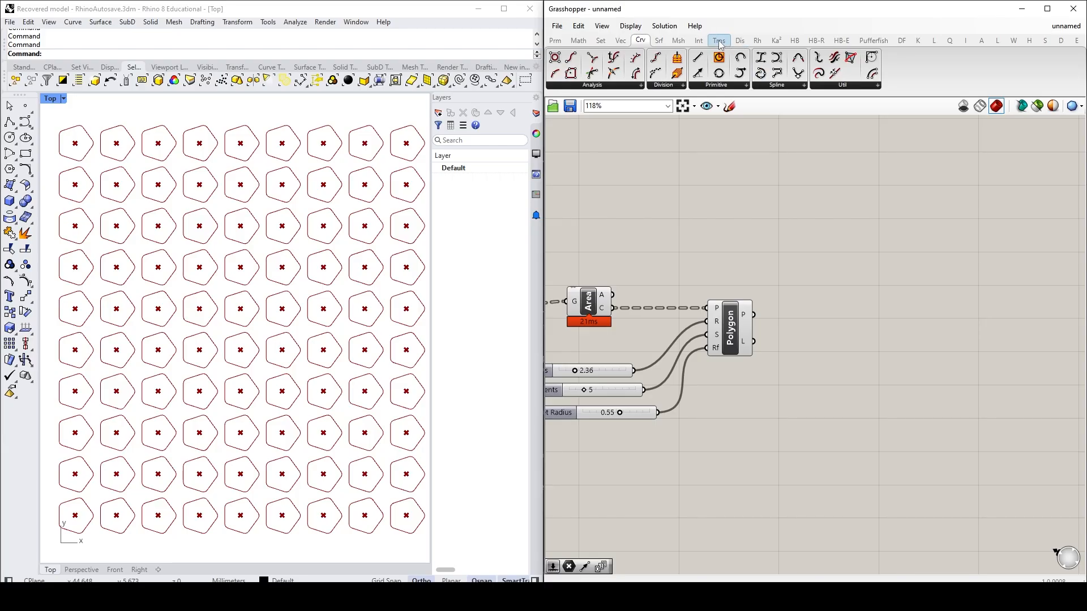
{"action": "mouse_move", "coordinate": [718, 42]}
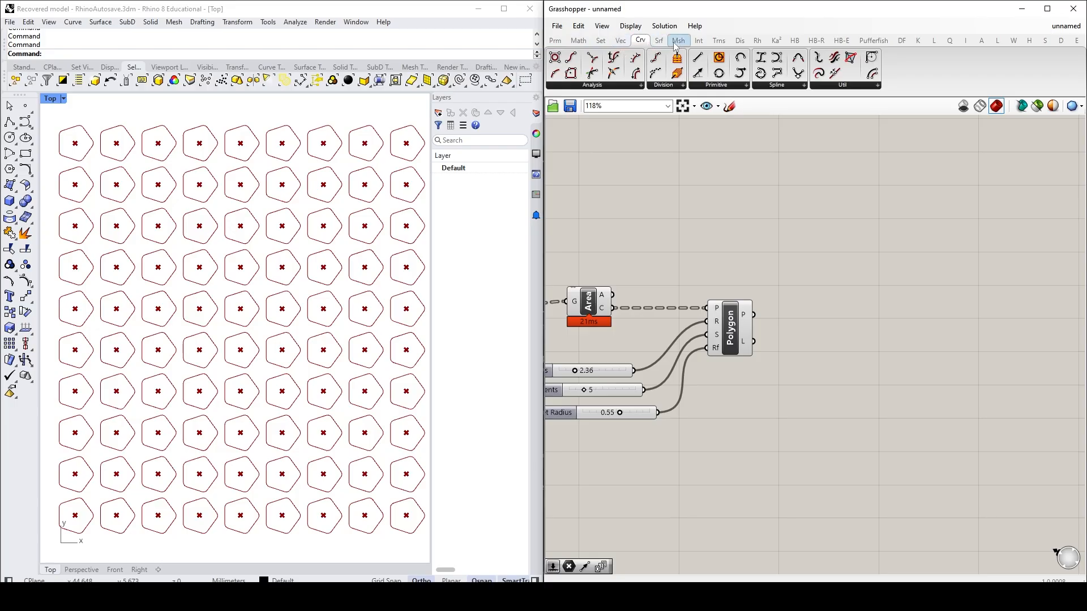
{"action": "left_click", "coordinate": [719, 41]}
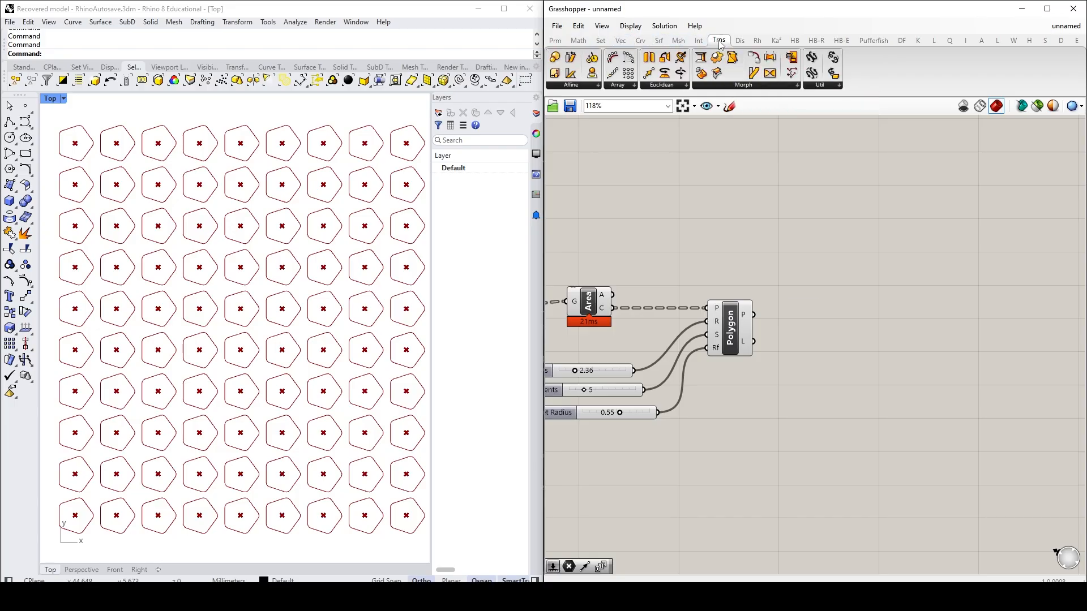
{"action": "left_click", "coordinate": [670, 86]}
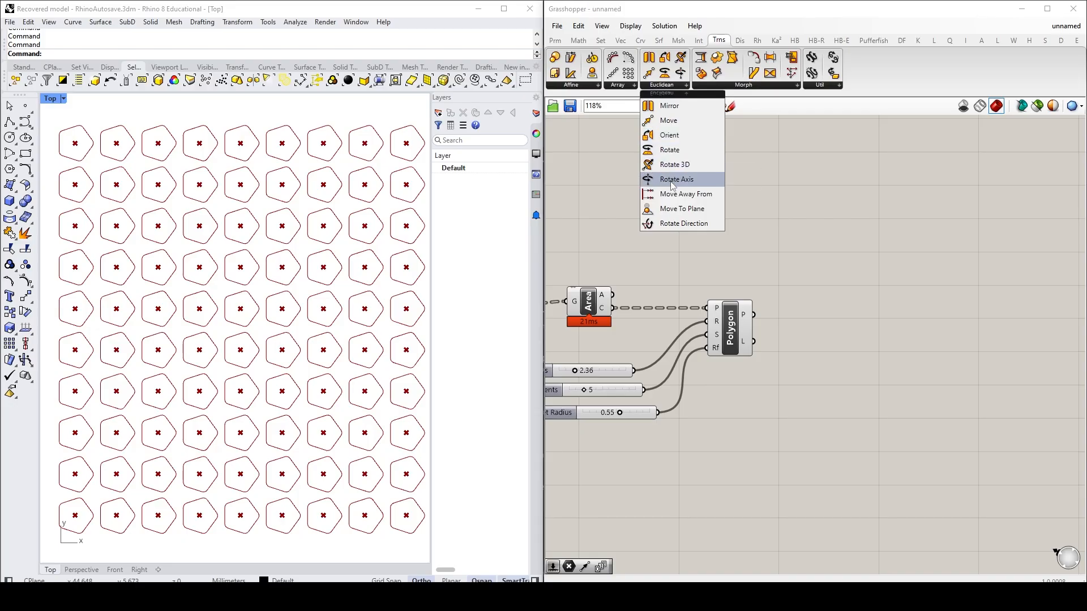
{"action": "left_click", "coordinate": [670, 149]}
{"action": "left_click", "coordinate": [982, 335]}
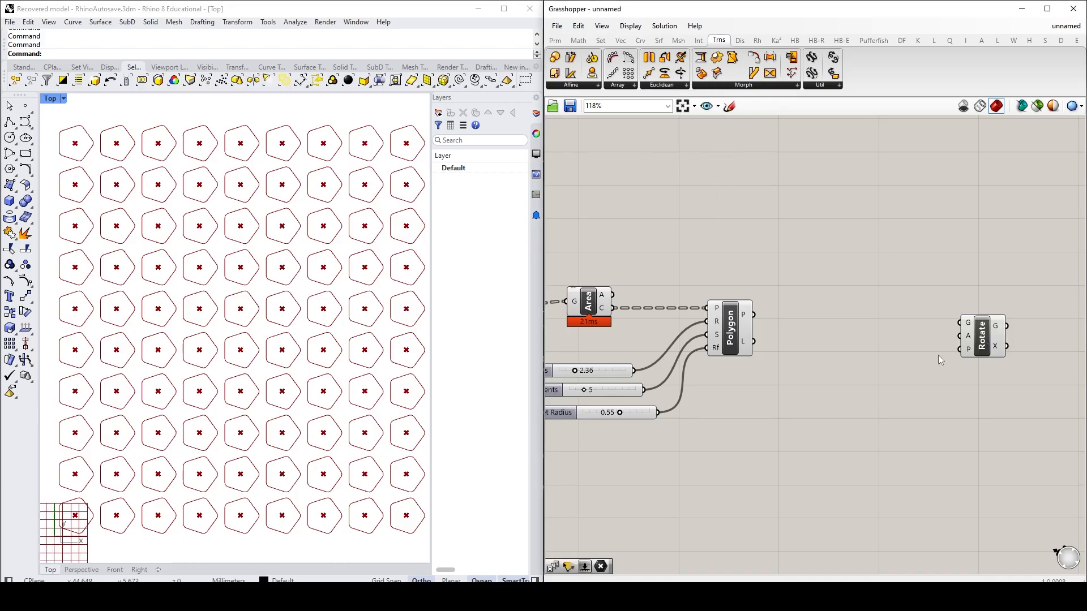
{"action": "double_click", "coordinate": [901, 287]}
{"action": "type", "text": "rot"}
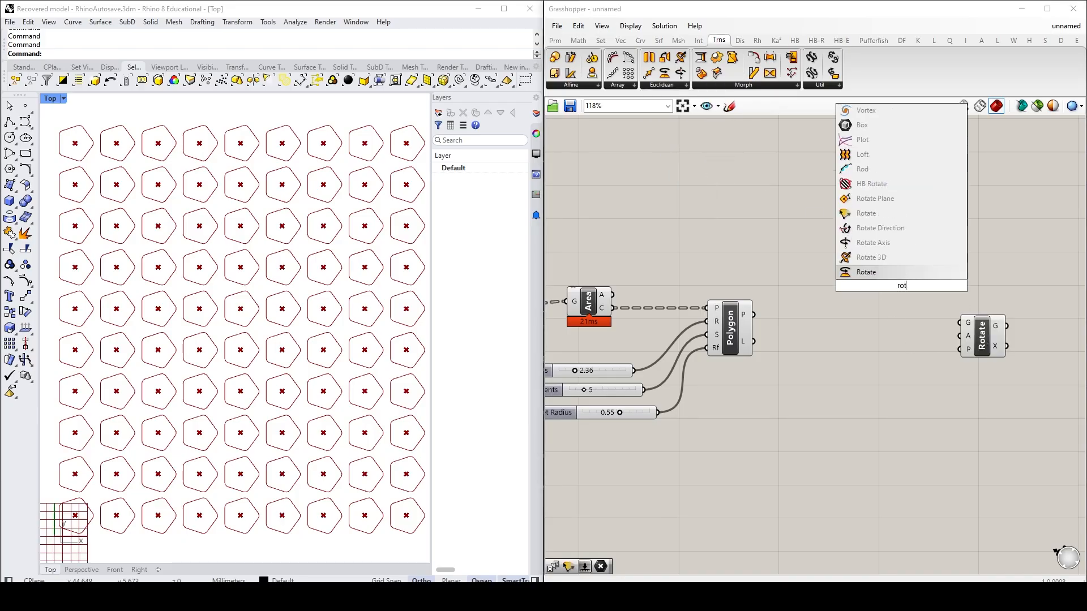
{"action": "key", "text": "Escape"}
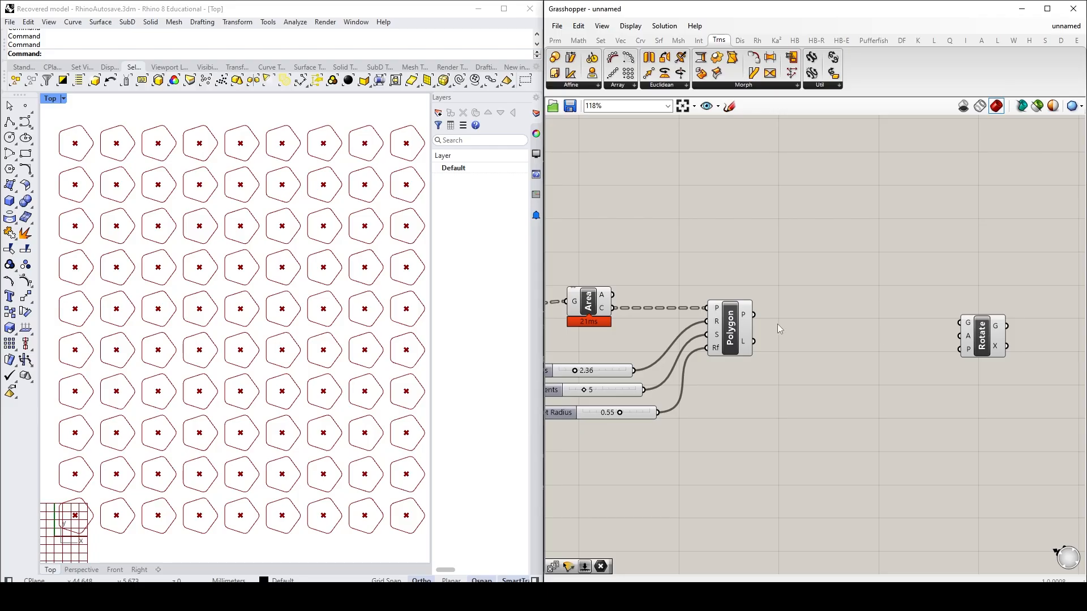
- Connect the Polygon's P output to Rotate's Geometry input and move Rotate farther away from Polygon
{"action": "mouse_move", "coordinate": [744, 320]}
{"action": "left_click_drag", "start_coordinate": [755, 318], "coordinate": [960, 323]}
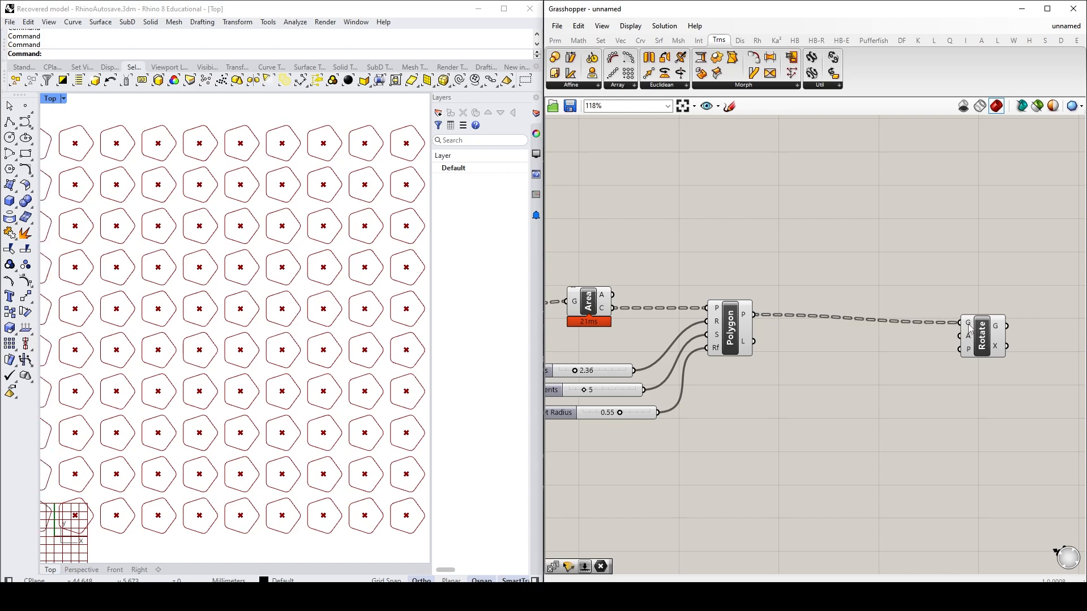
{"action": "left_click_drag", "start_coordinate": [993, 340], "coordinate": [1023, 336]}
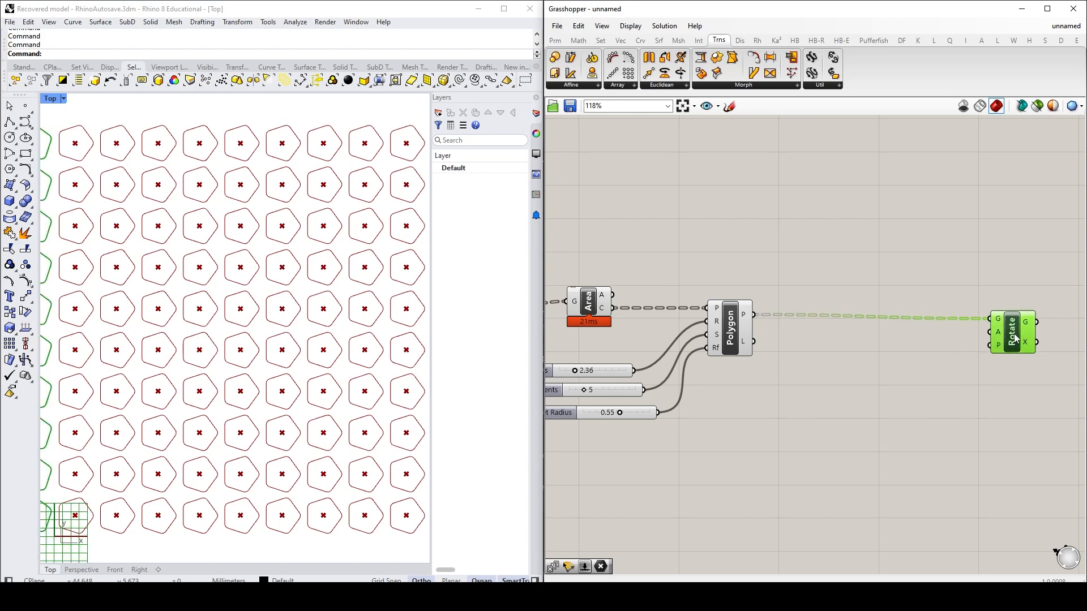
{"action": "scroll", "coordinate": [342, 327], "scroll_direction": "down", "scroll_amount": 3}
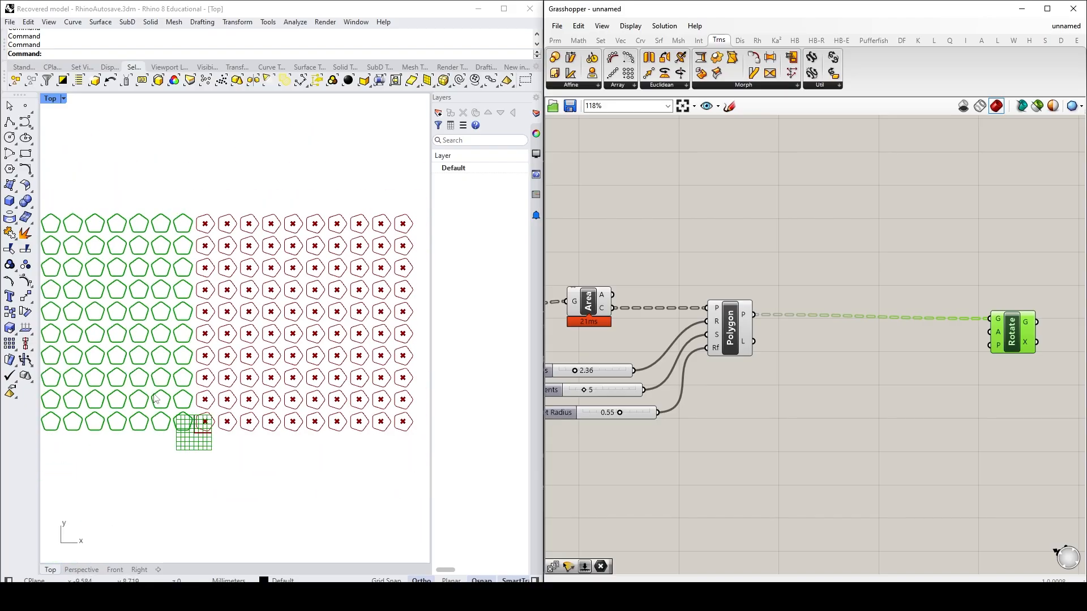
{"action": "right_click_drag", "start_coordinate": [140, 352], "coordinate": [206, 366]}
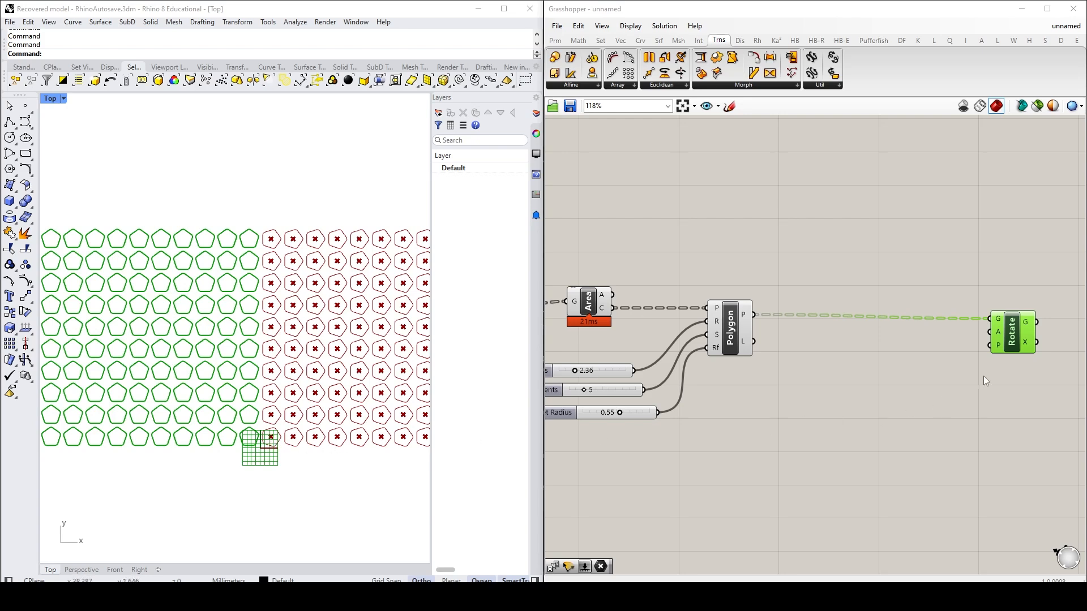
{"action": "left_click_drag", "start_coordinate": [1022, 346], "coordinate": [1032, 344]}
{"action": "left_click", "coordinate": [1017, 361]}
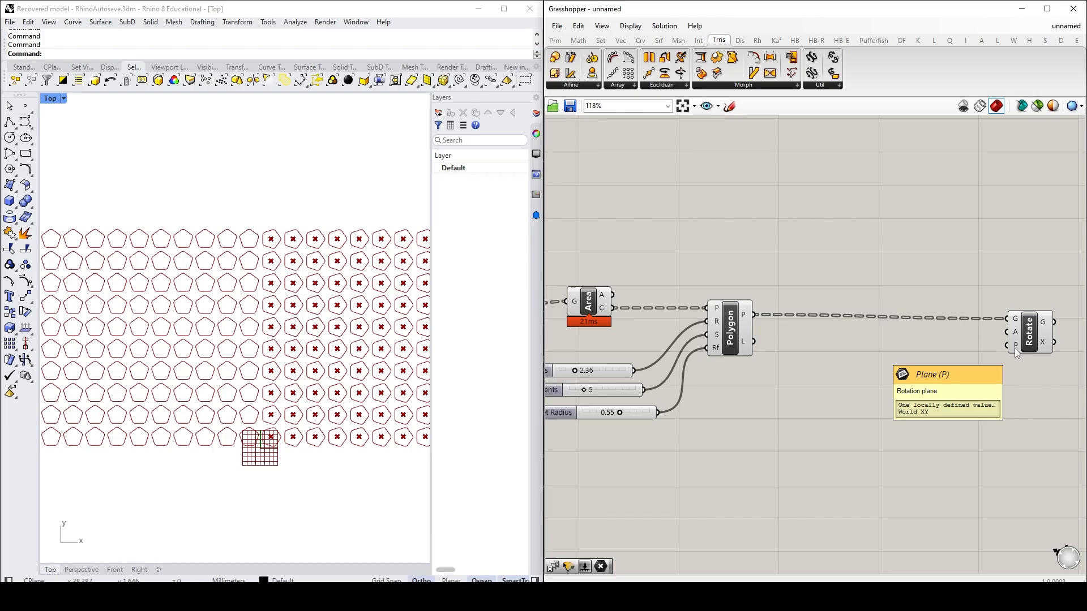
- Connect Area's Centroid output to Rotate's Plane input and route that wire above Polygon through two relays
{"action": "mouse_move", "coordinate": [602, 313]}
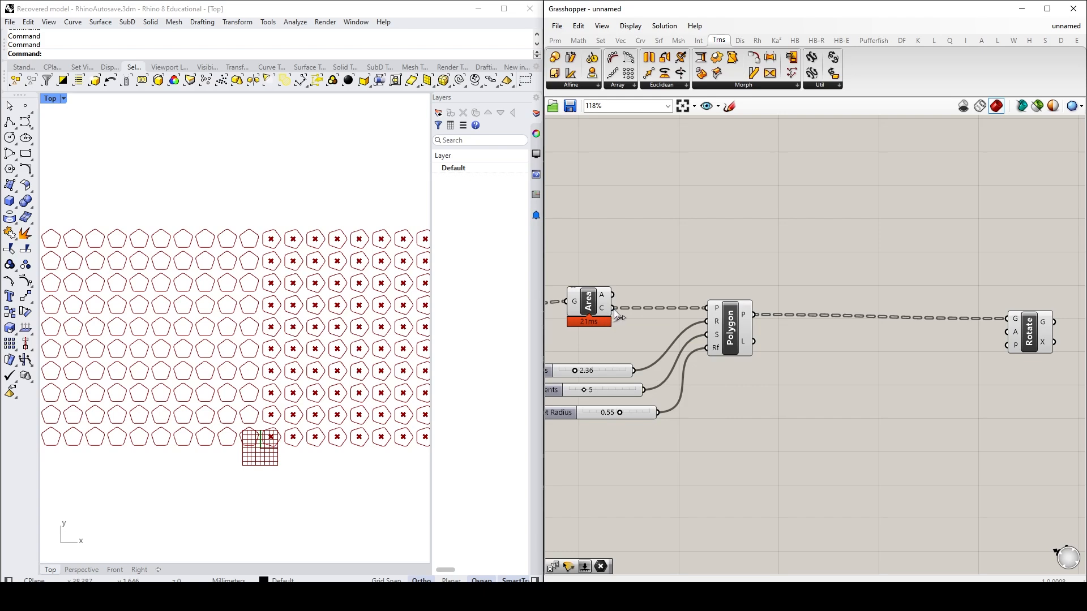
{"action": "left_click_drag", "start_coordinate": [615, 311], "coordinate": [1009, 351]}
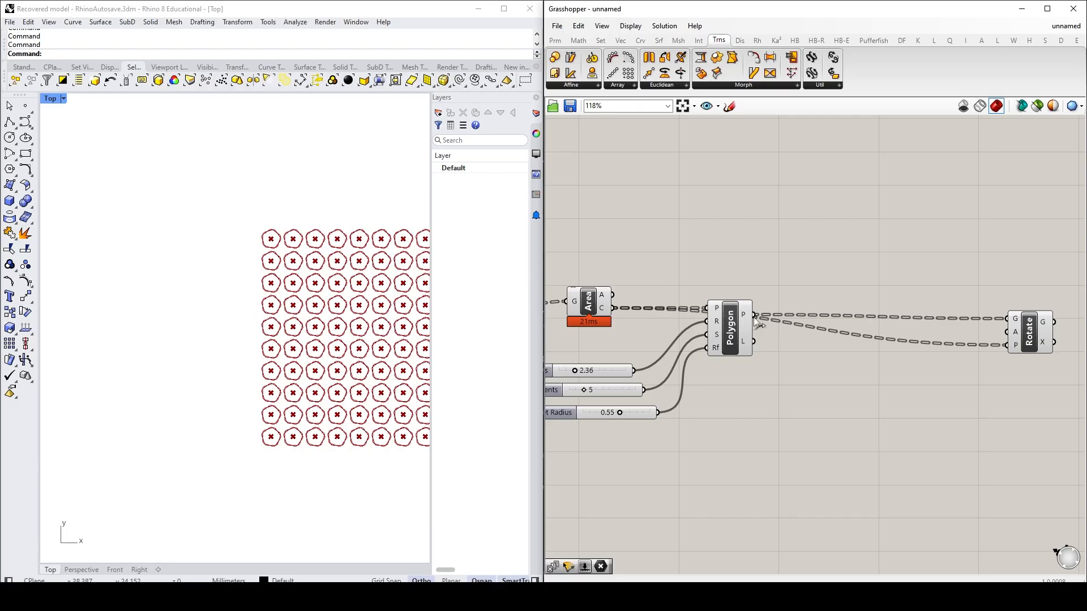
{"action": "double_click", "coordinate": [799, 325]}
{"action": "left_click_drag", "start_coordinate": [799, 324], "coordinate": [698, 259]}
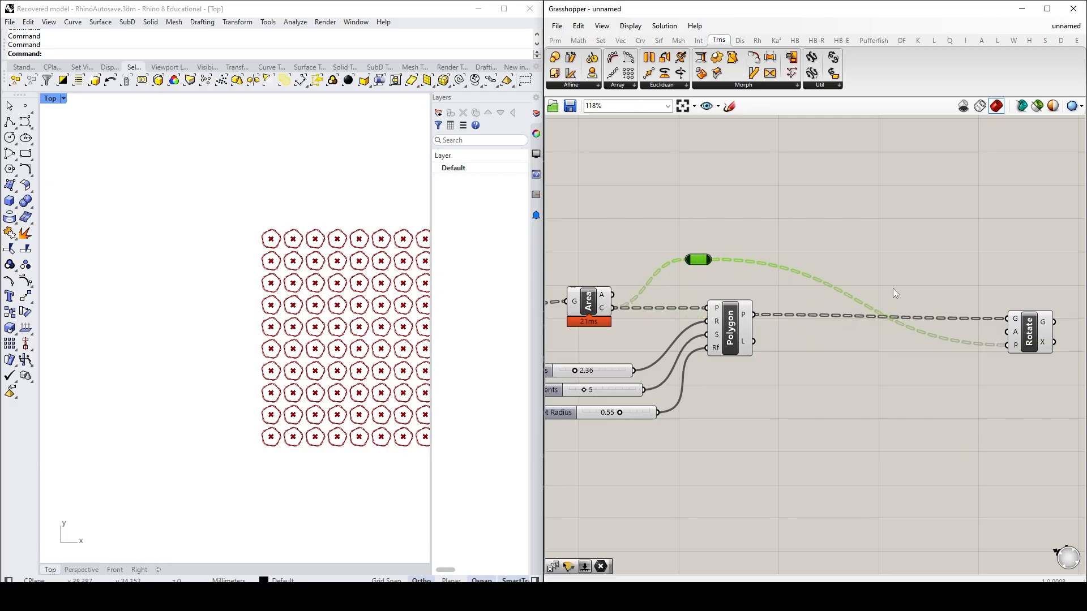
{"action": "double_click", "coordinate": [836, 285]}
{"action": "left_click_drag", "start_coordinate": [833, 284], "coordinate": [920, 262]}
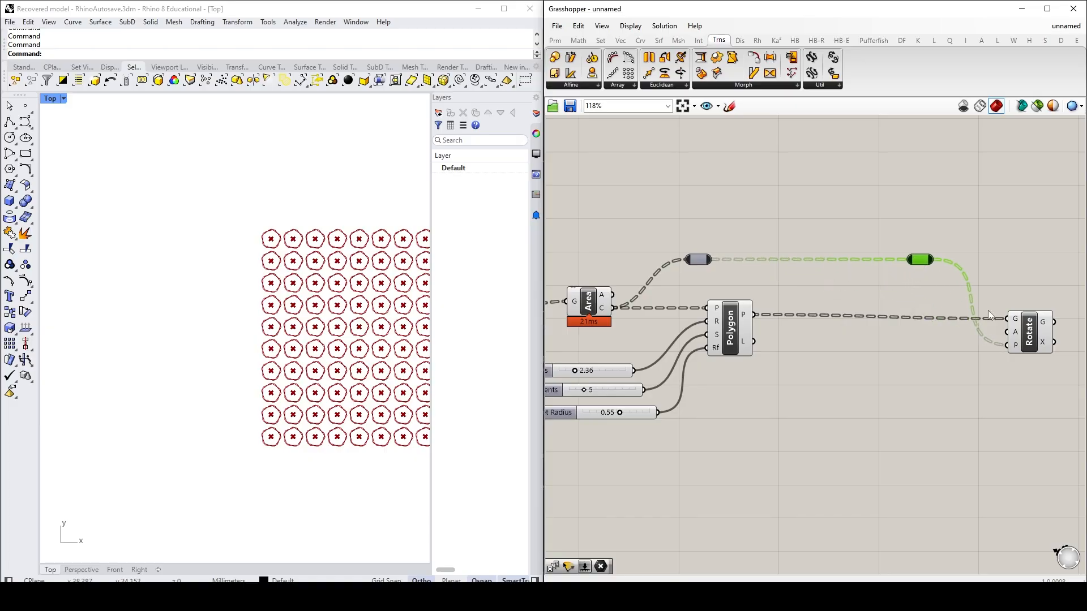
{"action": "left_click", "coordinate": [969, 422]}
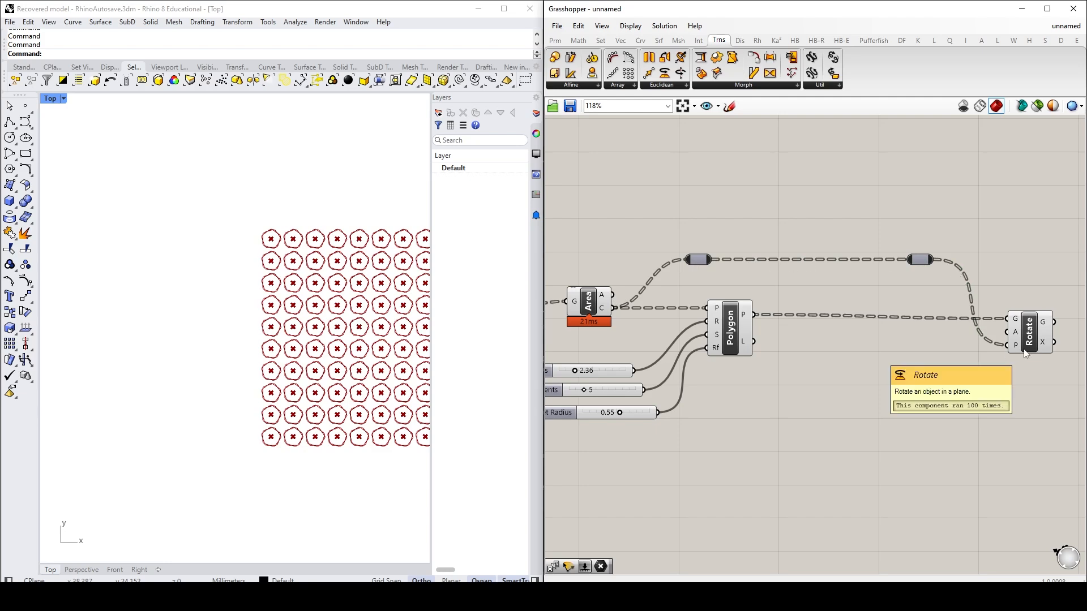
- Add a Point parameter above the first relay and connect Area's Centroid output to it
{"action": "double_click", "coordinate": [735, 234]}
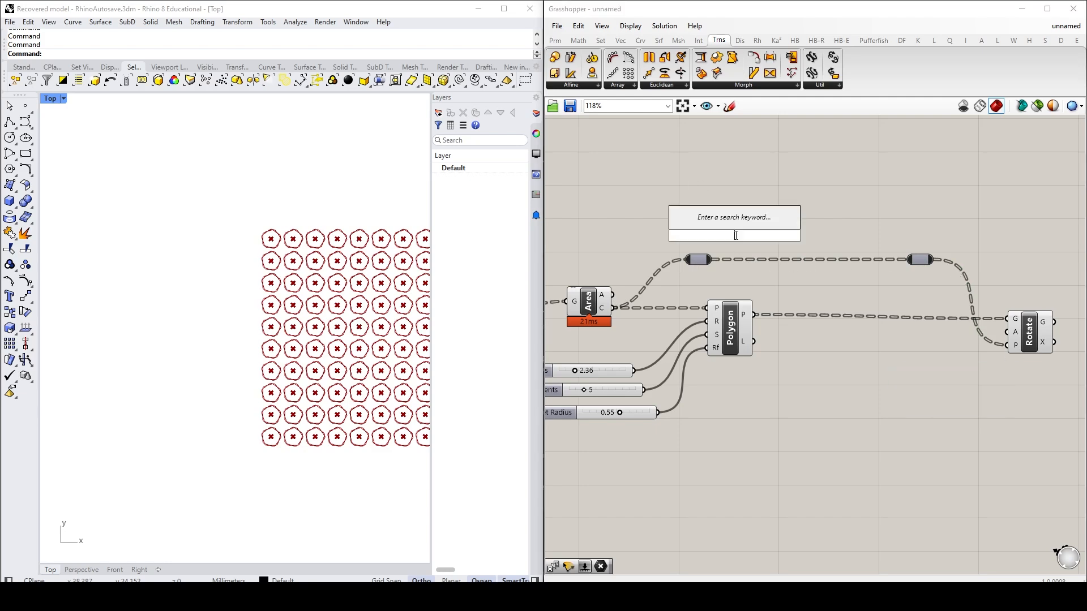
{"action": "type", "text": "p"}
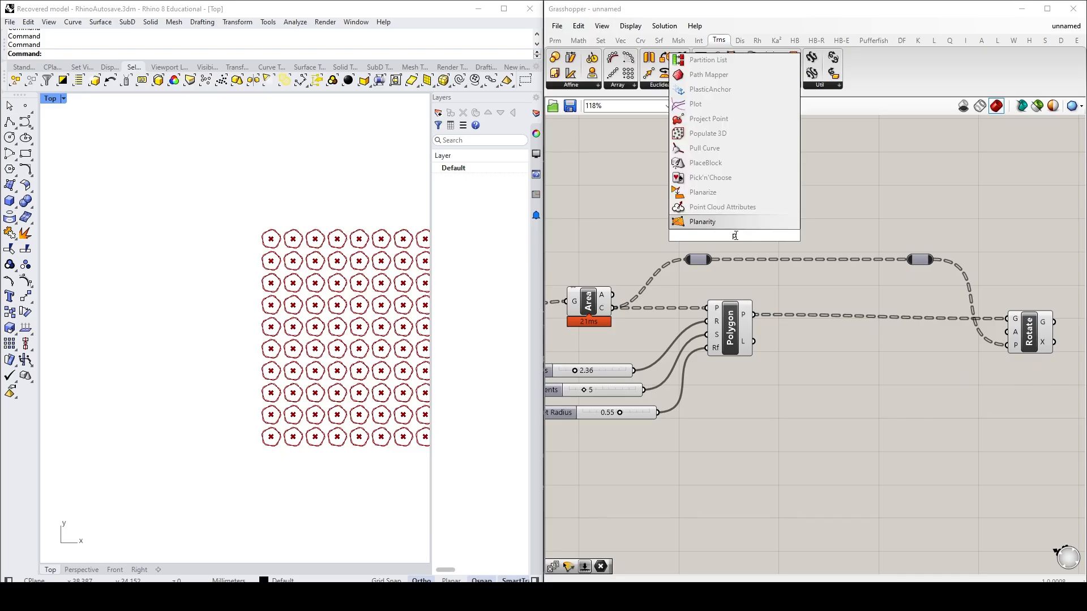
{"action": "type", "text": "oin"}
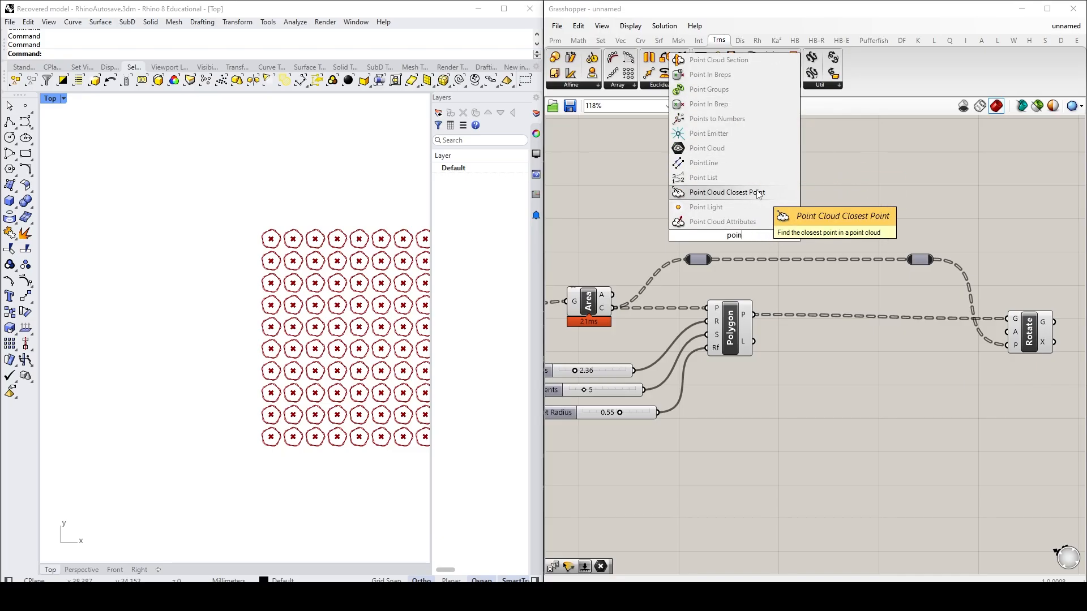
{"action": "left_click", "coordinate": [735, 230]}
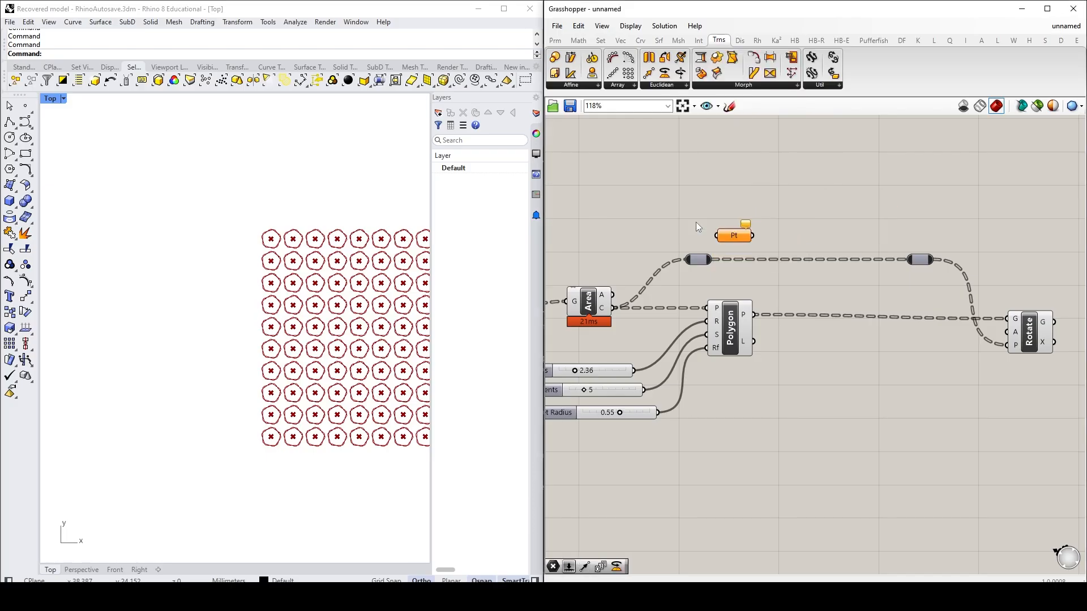
{"action": "left_click_drag", "start_coordinate": [614, 308], "coordinate": [717, 236]}
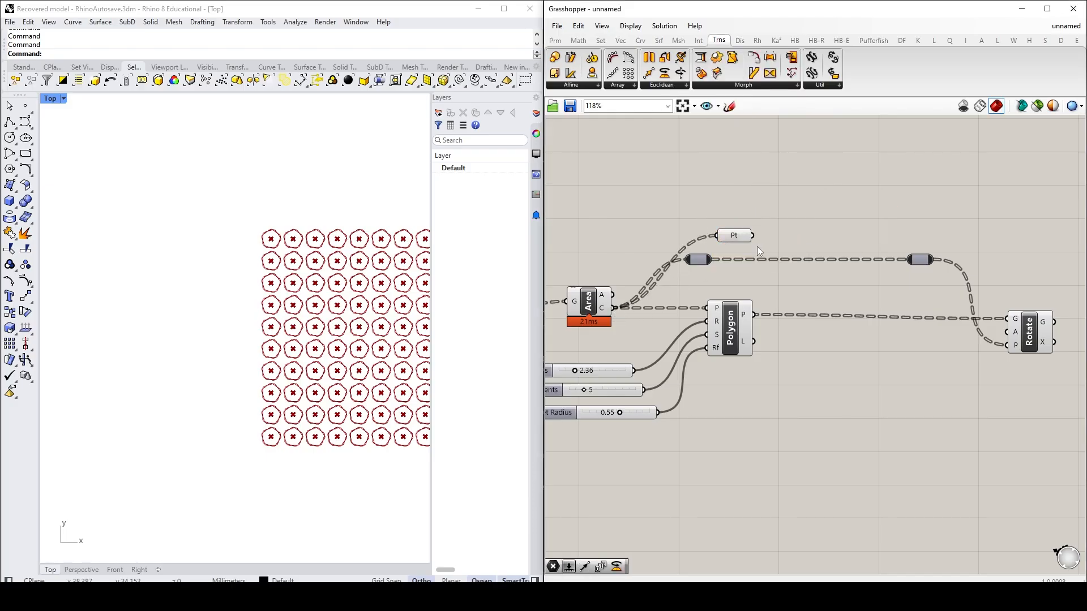
- Duplicate the Point parameter near Rotate and chain it between the first Point parameter and Rotate's Plane input
{"action": "left_click", "coordinate": [737, 236]}
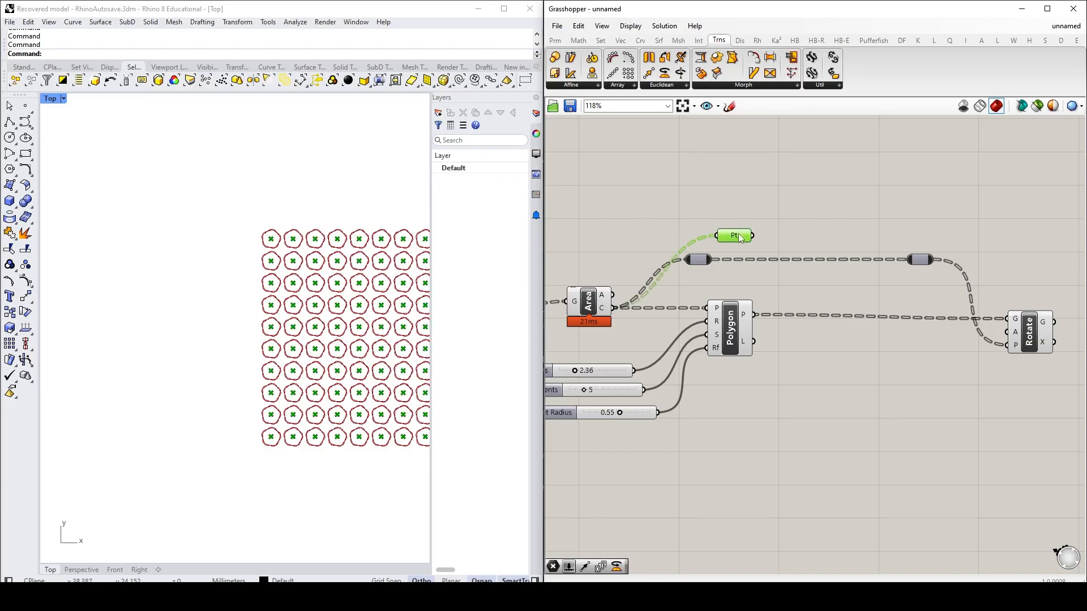
{"action": "mouse_move", "coordinate": [739, 238]}
{"action": "left_click_drag", "start_coordinate": [738, 235], "coordinate": [933, 238], "text": "alt"}
{"action": "left_click", "coordinate": [783, 232]}
{"action": "left_click_drag", "start_coordinate": [753, 235], "coordinate": [1007, 346]}
- Turn off the preview of both Point parameters
{"action": "left_click", "coordinate": [743, 238]}
{"action": "right_click", "coordinate": [743, 238]}
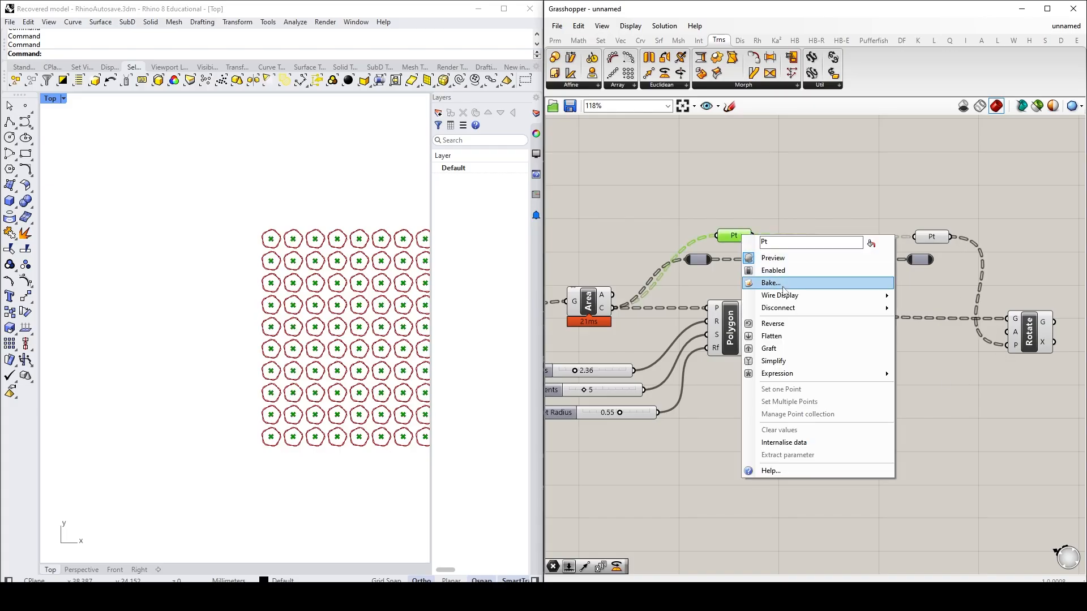
{"action": "left_click", "coordinate": [779, 200]}
{"action": "right_click", "coordinate": [737, 242]}
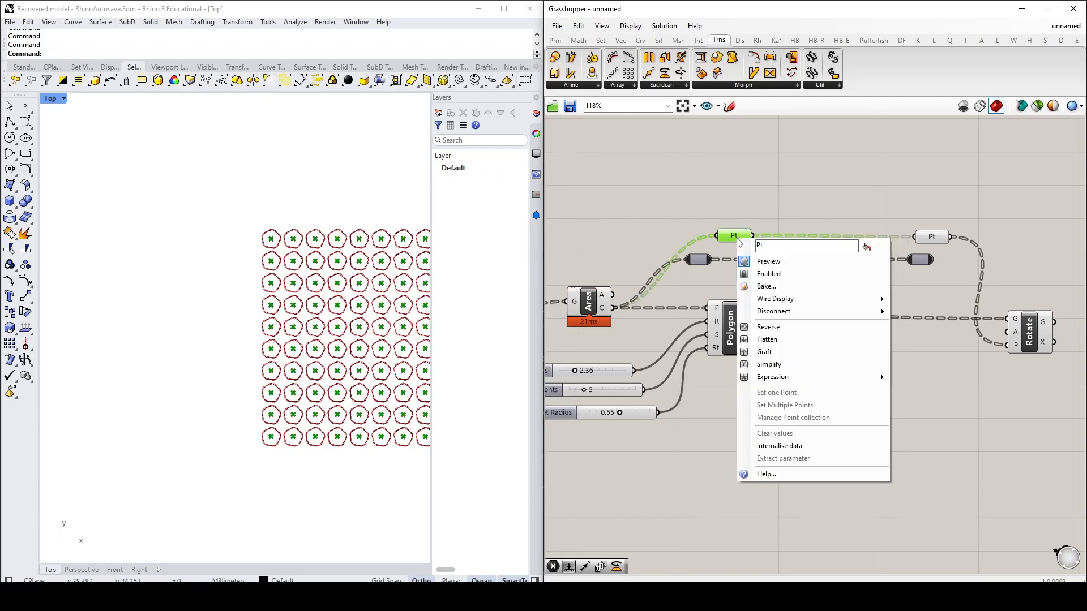
{"action": "left_click", "coordinate": [773, 266]}
{"action": "left_click", "coordinate": [904, 215]}
{"action": "left_click", "coordinate": [937, 238]}
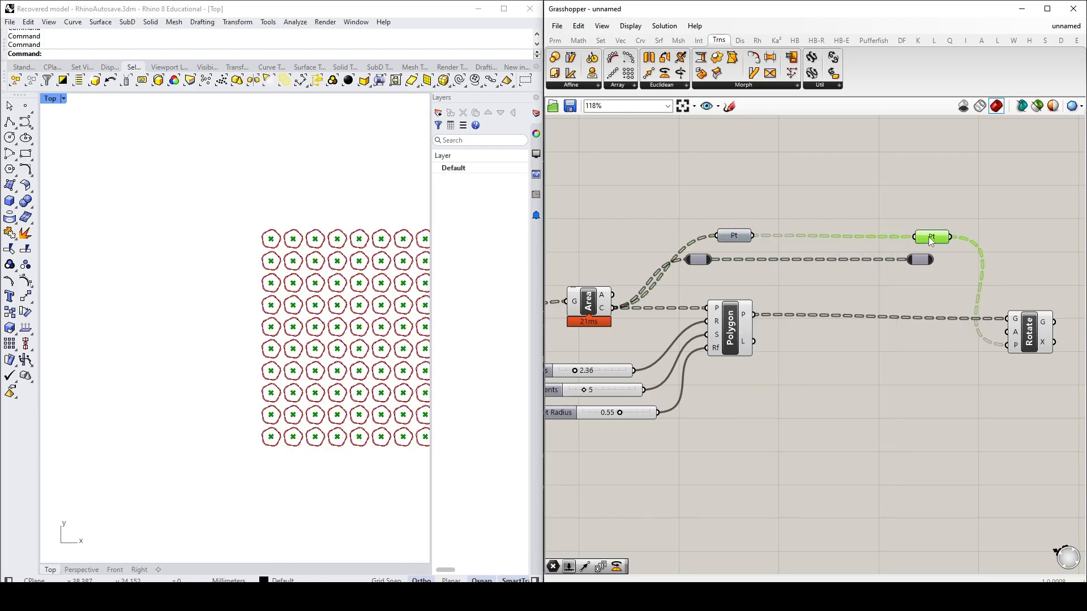
{"action": "right_click", "coordinate": [929, 238]}
{"action": "left_click", "coordinate": [963, 272]}
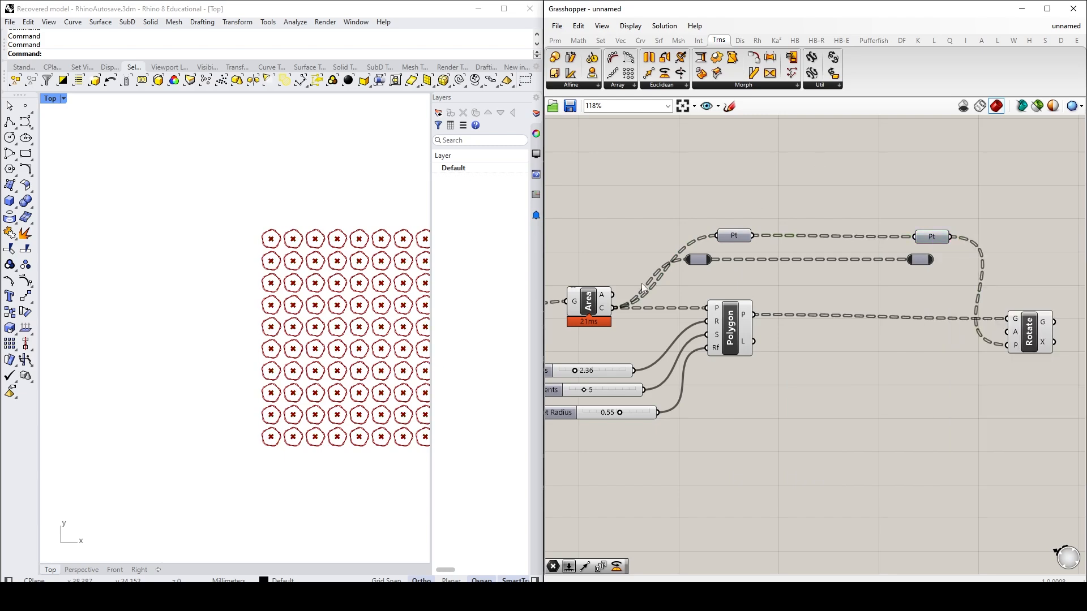
- Turn off the preview of the Area component
{"action": "left_click", "coordinate": [588, 306]}
{"action": "right_click", "coordinate": [589, 306]}
{"action": "left_click", "coordinate": [620, 323]}
{"action": "left_click", "coordinate": [773, 169]}
- Turn the preview back on for the Point parameter nearest Rotate
{"action": "right_click_drag", "start_coordinate": [944, 243], "coordinate": [790, 218]}
{"action": "left_click", "coordinate": [776, 214]}
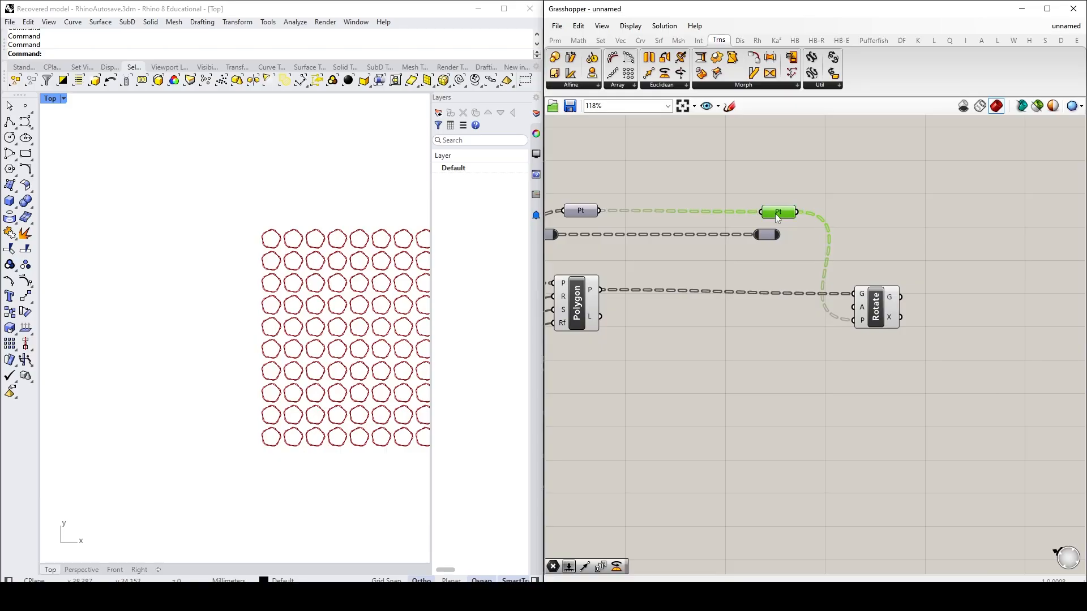
{"action": "right_click", "coordinate": [777, 214]}
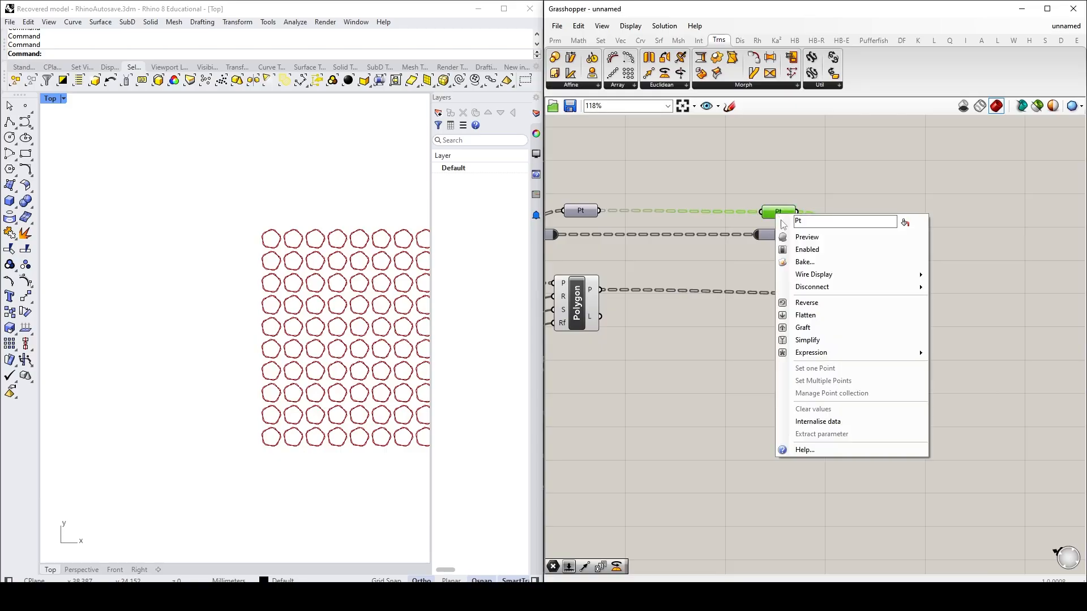
{"action": "left_click", "coordinate": [807, 238]}
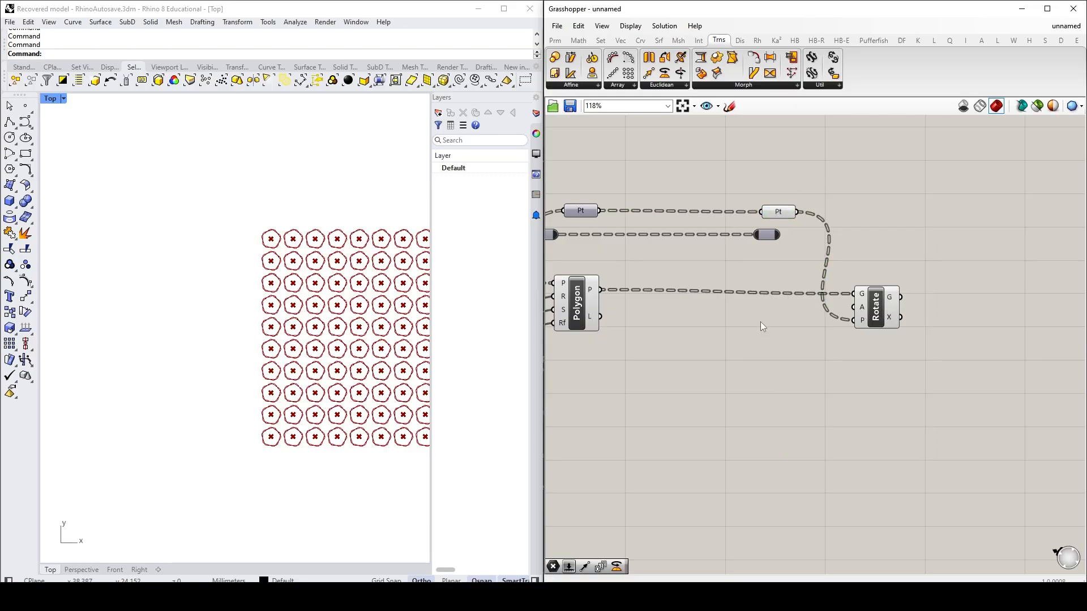
- Delete the two relays and their wire between the Point parameters and the Polygon component
{"action": "right_click_drag", "start_coordinate": [742, 264], "coordinate": [840, 293]}
{"action": "left_click_drag", "start_coordinate": [881, 278], "coordinate": [647, 266]}
{"action": "key", "text": "Delete"}
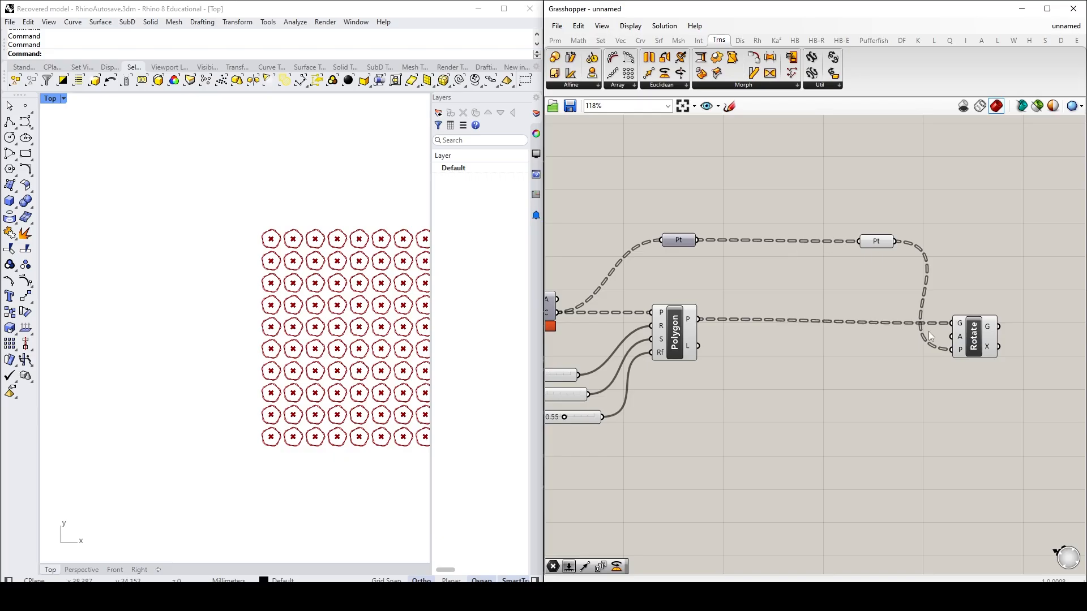
- Turn off the Polygon component's preview so only the rotated polygons are displayed with their center points
{"action": "scroll", "coordinate": [288, 353], "scroll_direction": "up", "scroll_amount": 5}
{"action": "right_click_drag", "start_coordinate": [253, 410], "coordinate": [191, 439]}
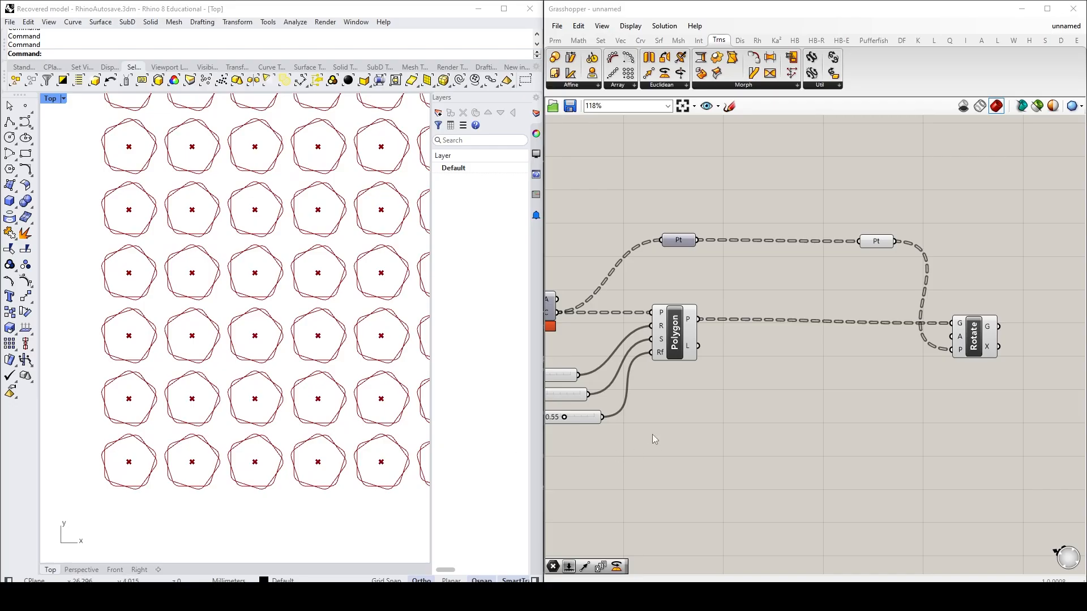
{"action": "left_click", "coordinate": [676, 339]}
{"action": "right_click", "coordinate": [675, 340]}
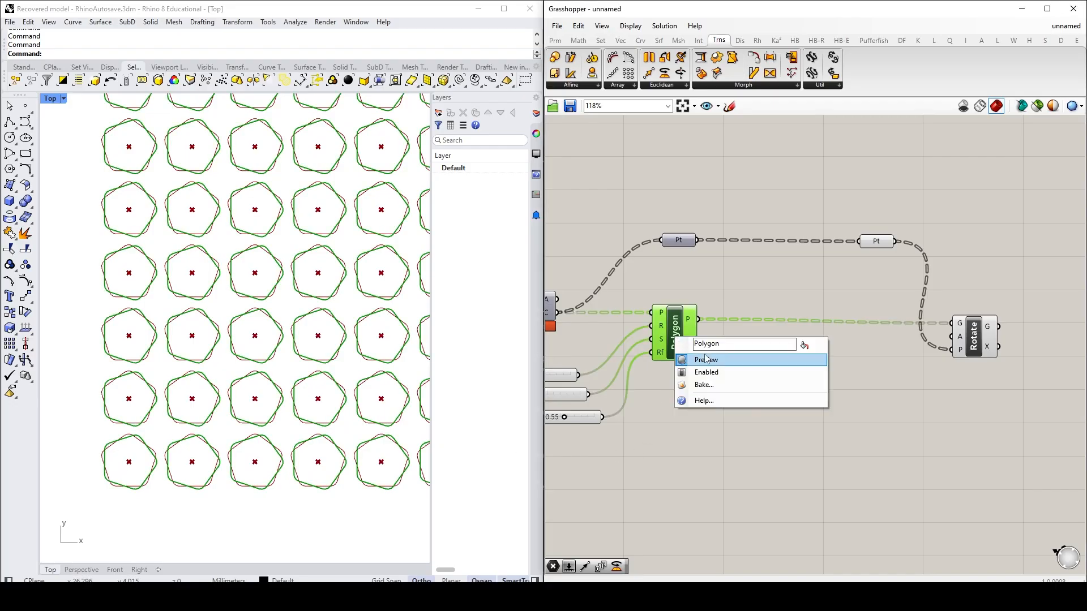
{"action": "left_click", "coordinate": [707, 360]}
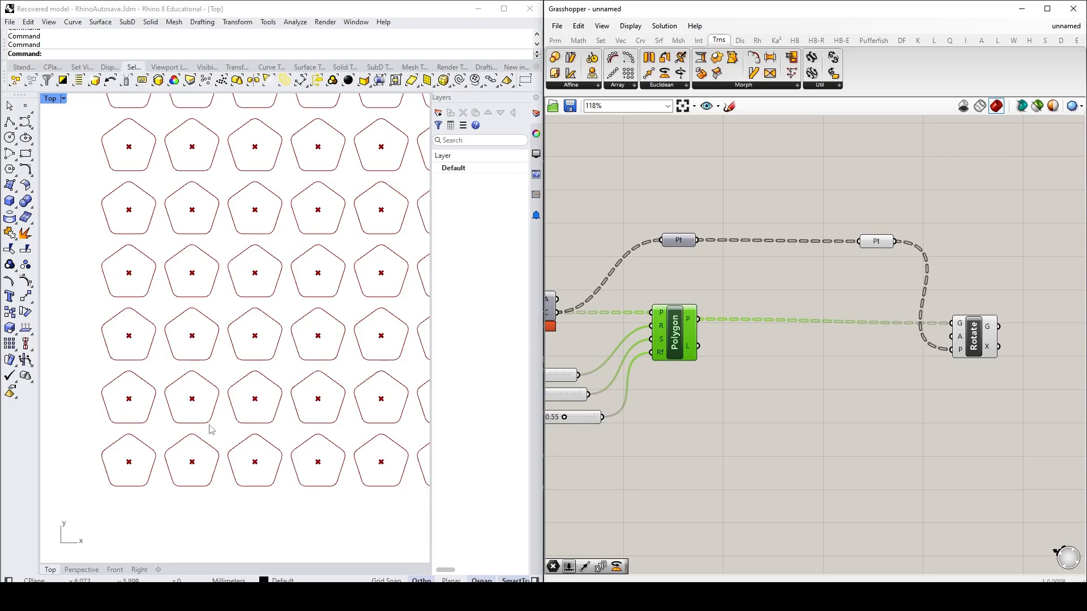
{"action": "right_click", "coordinate": [678, 325]}
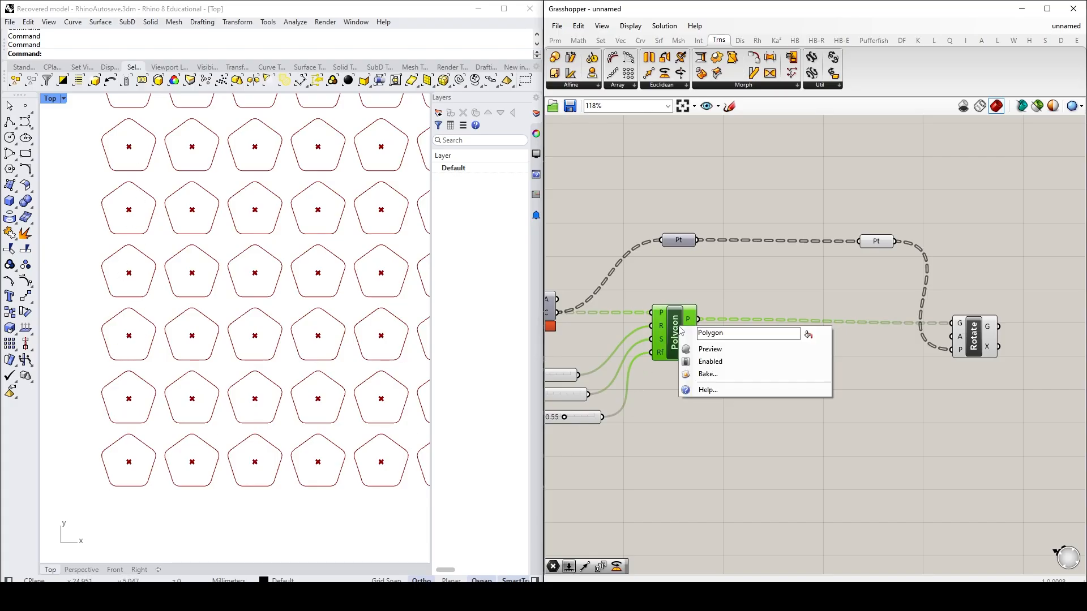
- Turn the Polygon component's preview back on to compare the original polygons with the rotated ones
{"action": "left_click", "coordinate": [722, 352]}
{"action": "left_click", "coordinate": [726, 259]}
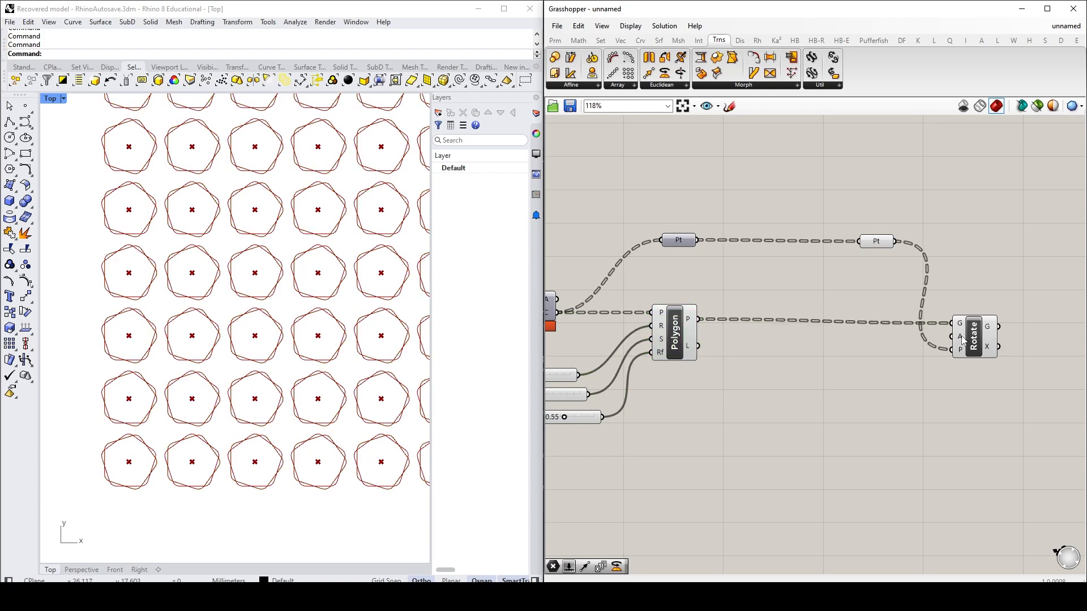
- Add a Series component between Polygon and Rotate, below the wire that joins them
{"action": "mouse_move", "coordinate": [962, 340]}
{"action": "double_click", "coordinate": [795, 358]}
{"action": "type", "text": "seri"}
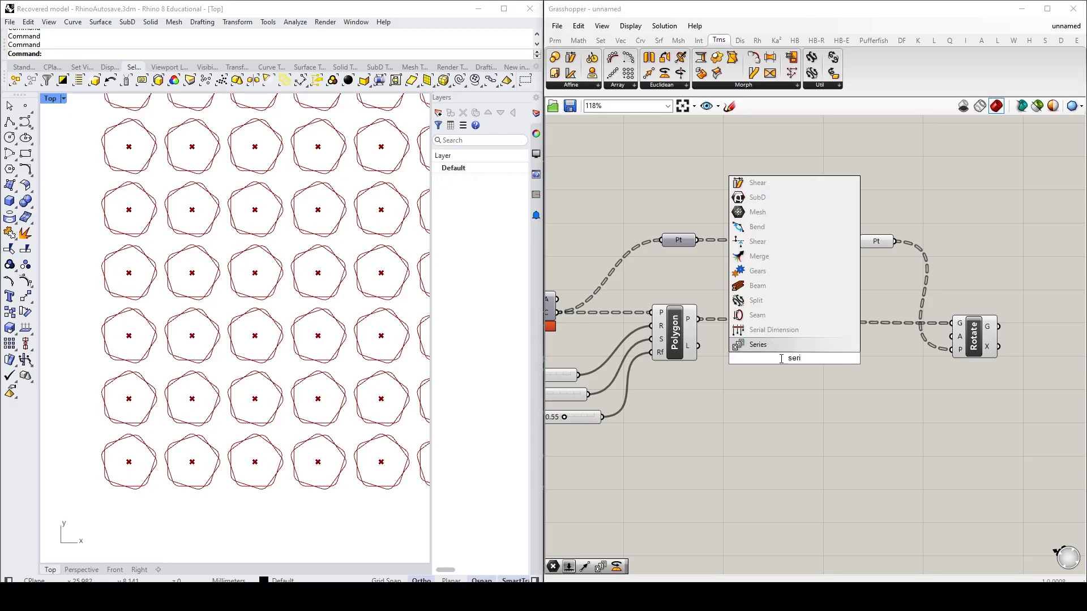
{"action": "left_click", "coordinate": [764, 345]}
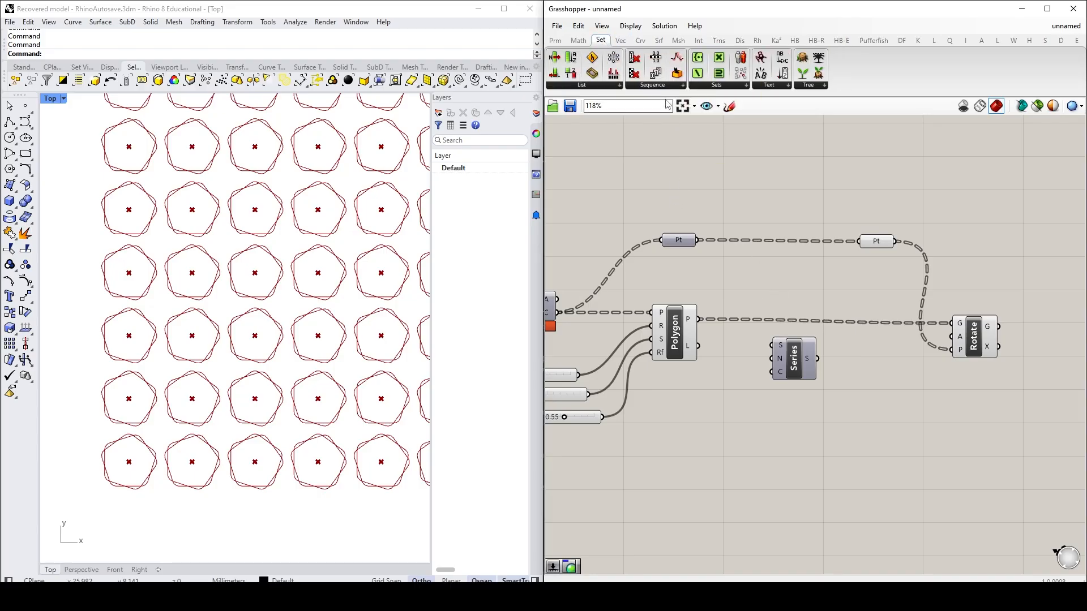
{"action": "left_click", "coordinate": [643, 85]}
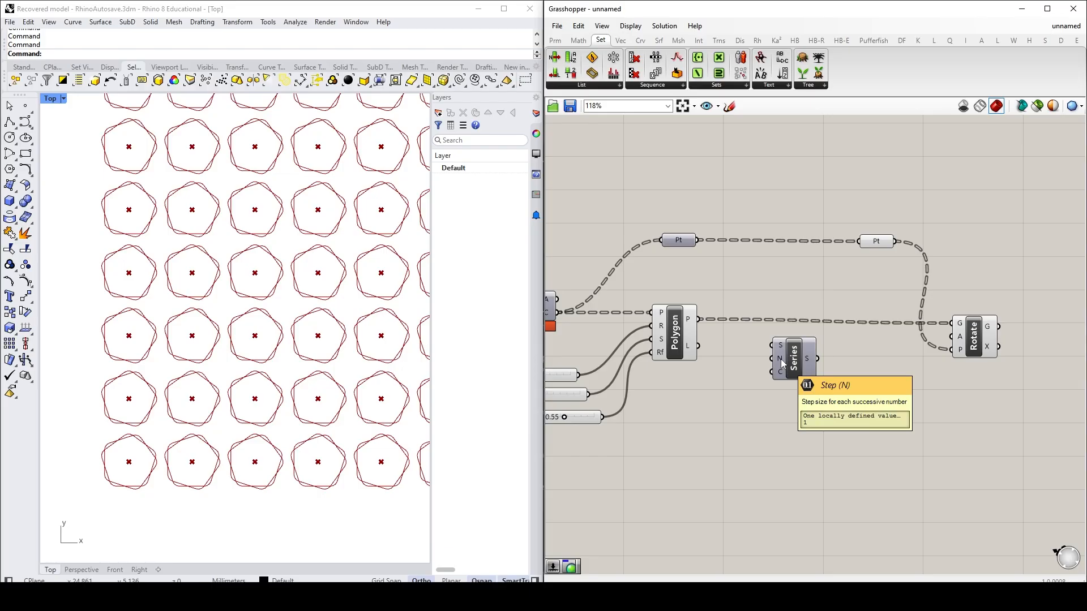
{"action": "left_click_drag", "start_coordinate": [795, 368], "coordinate": [837, 383]}
{"action": "left_click", "coordinate": [779, 378]}
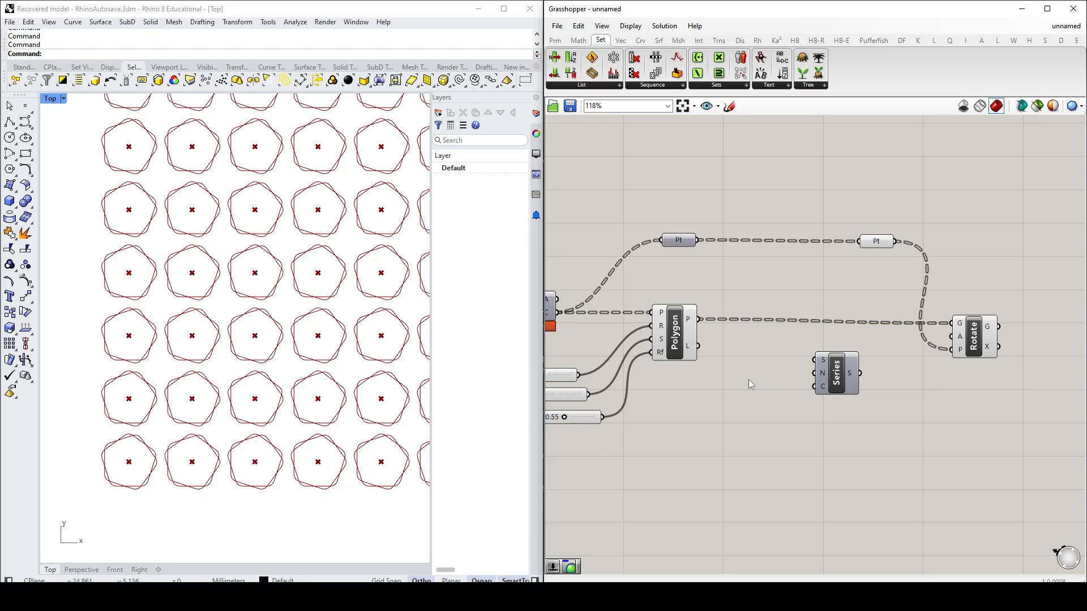
- Add a number slider with the value 15 and connect it to the Step input of Series
{"action": "double_click", "coordinate": [748, 381]}
{"action": "type", "text": "15"}
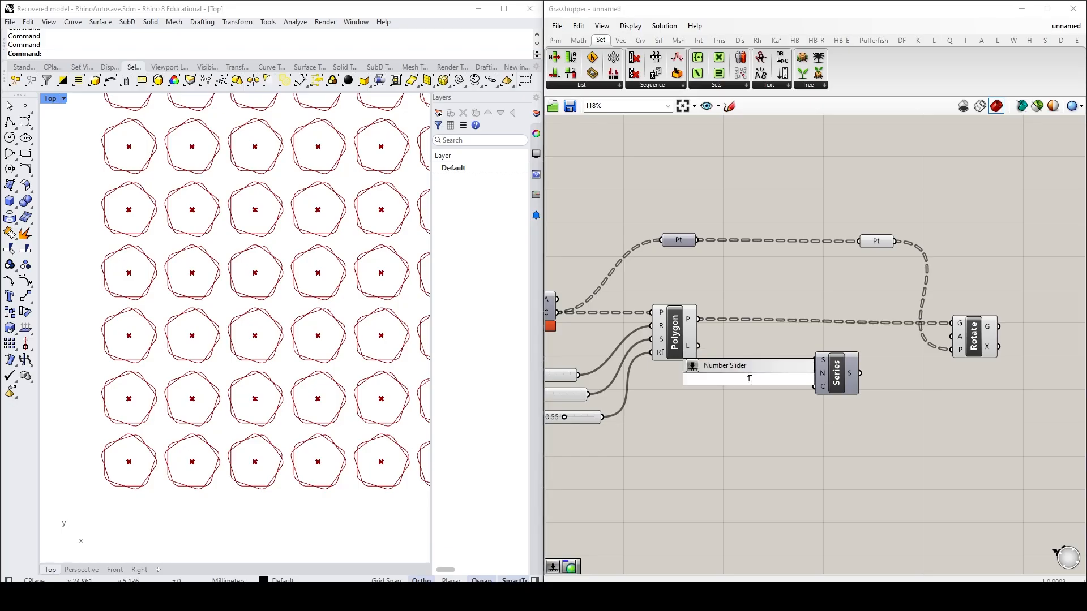
{"action": "key", "text": "Return"}
{"action": "left_click_drag", "start_coordinate": [849, 387], "coordinate": [882, 391]}
{"action": "left_click_drag", "start_coordinate": [766, 380], "coordinate": [849, 377]}
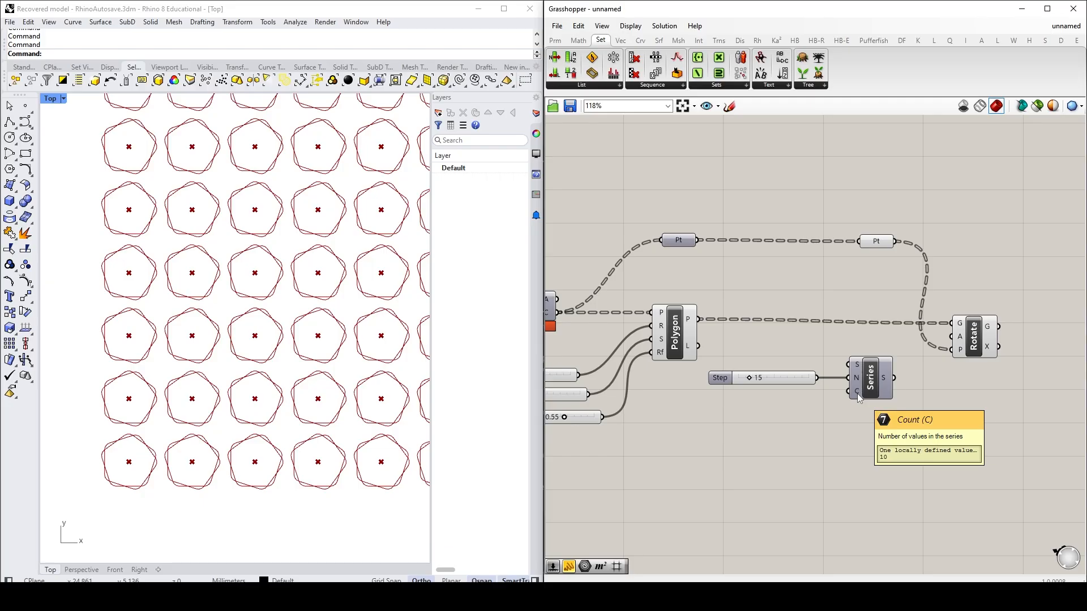
- Set the square grid's Extent X to 3 and Extent Y to 5
{"action": "right_click_drag", "start_coordinate": [651, 437], "coordinate": [926, 425]}
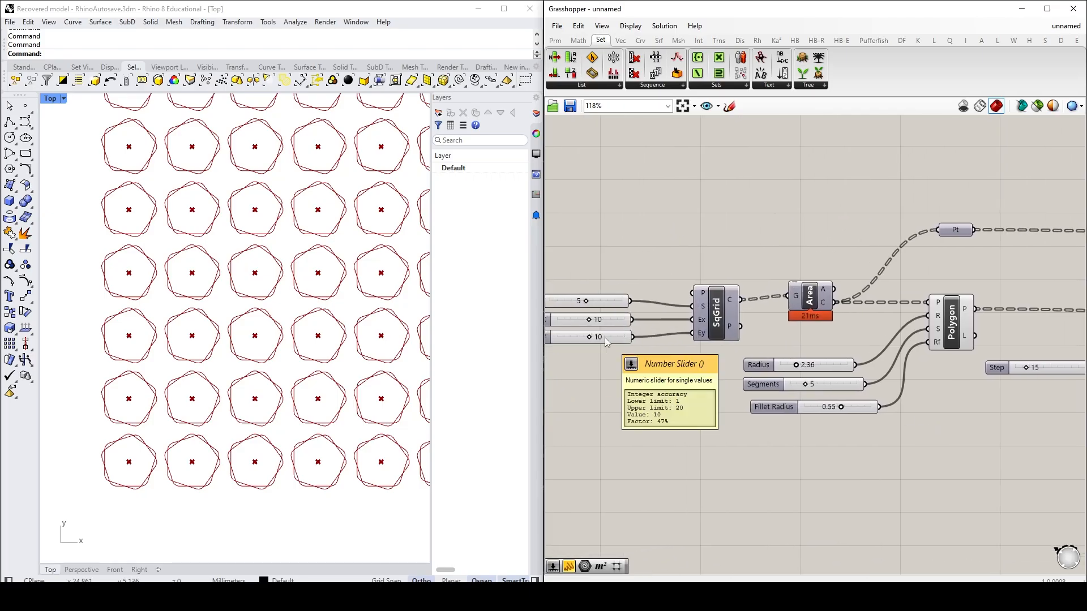
{"action": "right_click_drag", "start_coordinate": [604, 339], "coordinate": [652, 347]}
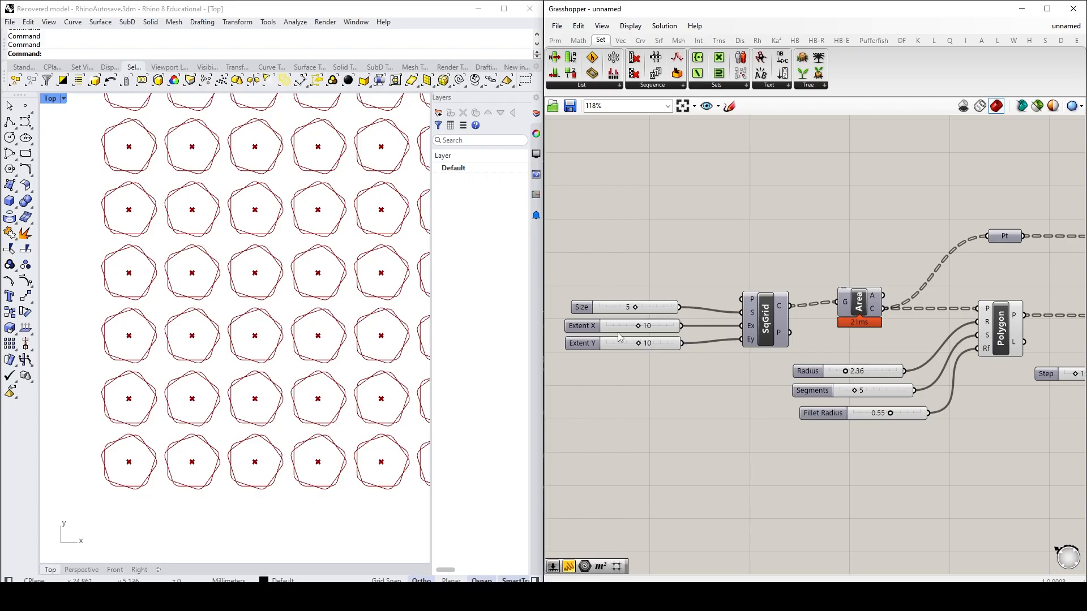
{"action": "left_click_drag", "start_coordinate": [640, 328], "coordinate": [618, 343]}
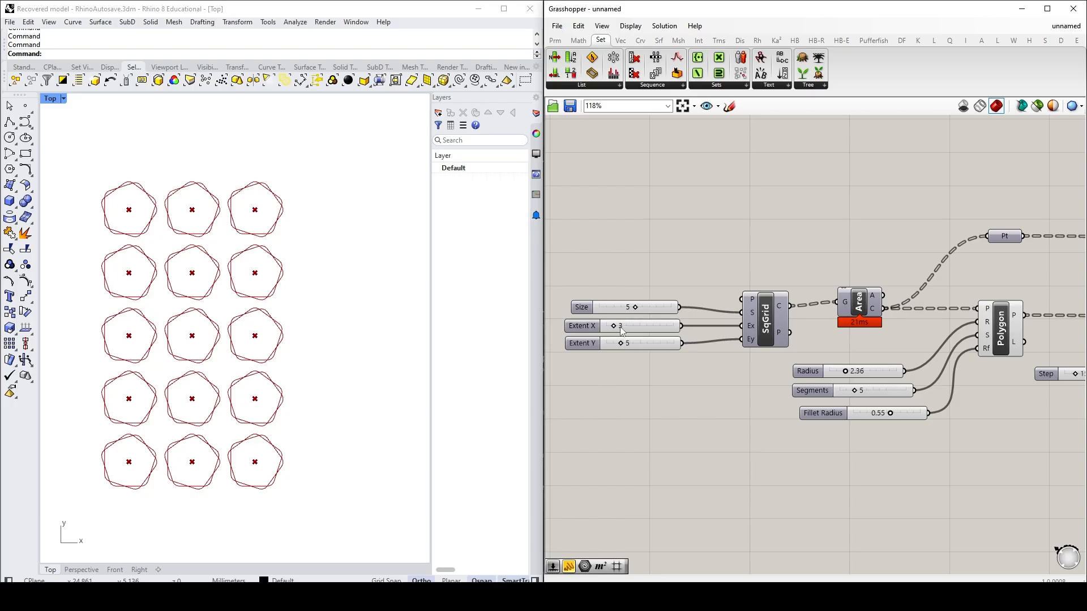
- Add a Panel fed by the Series output, enlarge it to show every value, and place it below Rotate
{"action": "right_click_drag", "start_coordinate": [986, 435], "coordinate": [772, 432]}
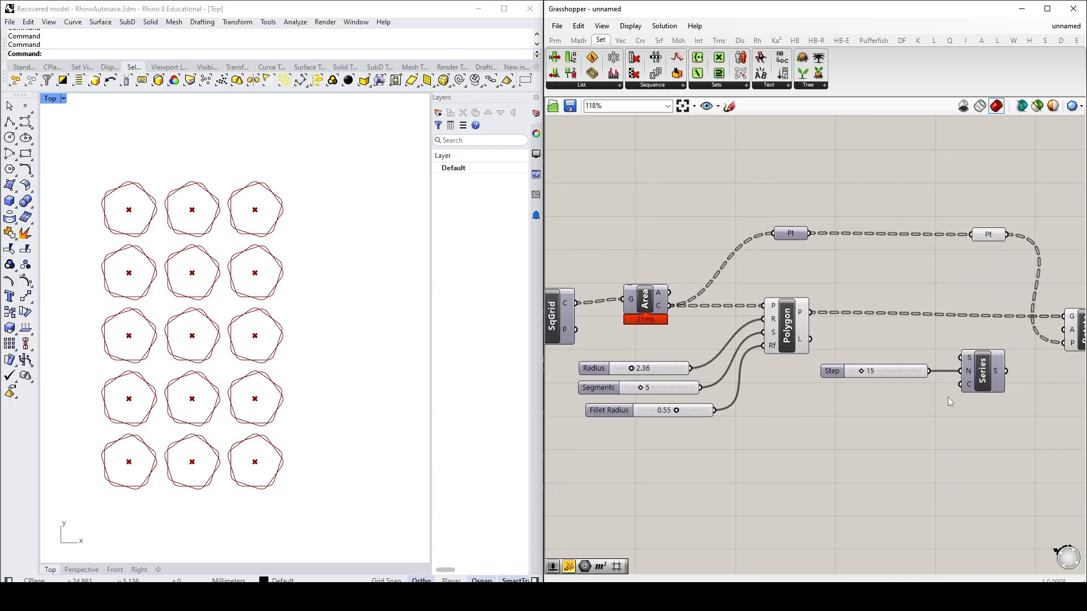
{"action": "mouse_move", "coordinate": [970, 382]}
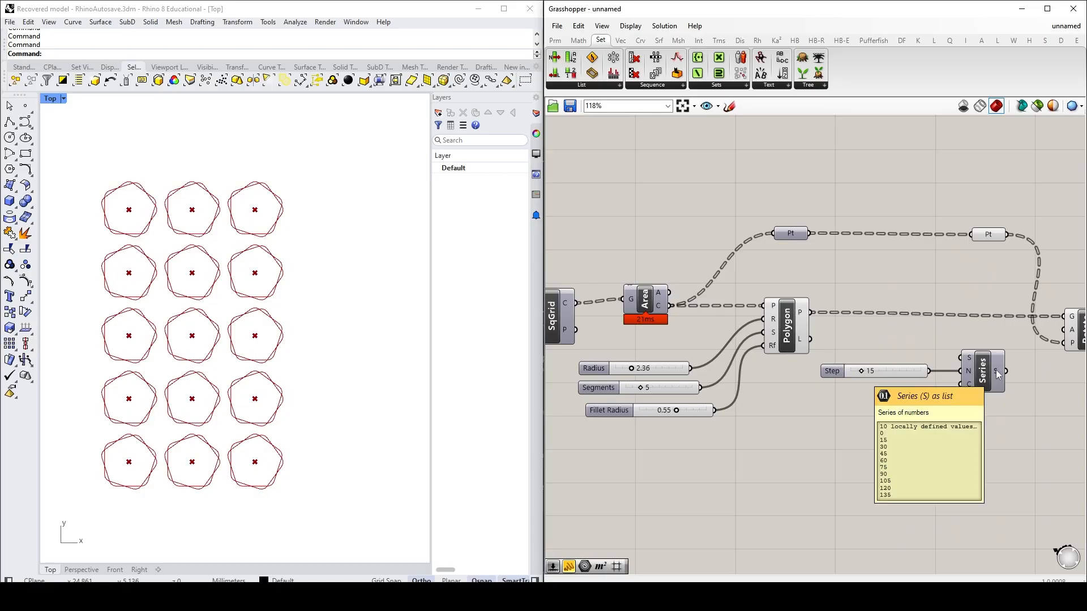
{"action": "right_click_drag", "start_coordinate": [1032, 429], "coordinate": [908, 422]}
{"action": "double_click", "coordinate": [939, 424]}
{"action": "type", "text": "pan"}
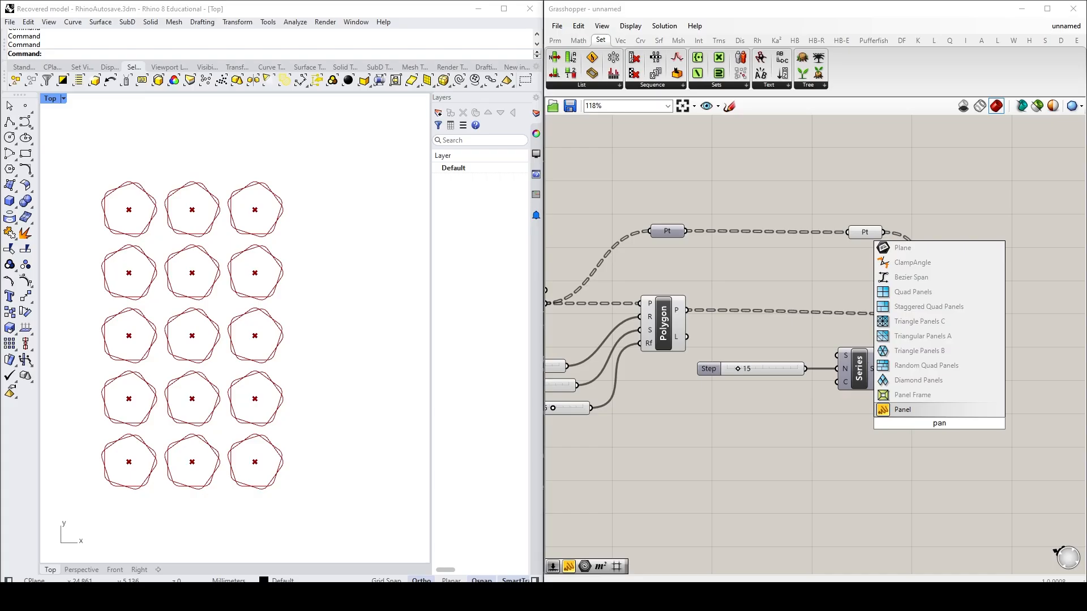
{"action": "left_click", "coordinate": [908, 408]}
{"action": "left_click_drag", "start_coordinate": [882, 368], "coordinate": [887, 425]}
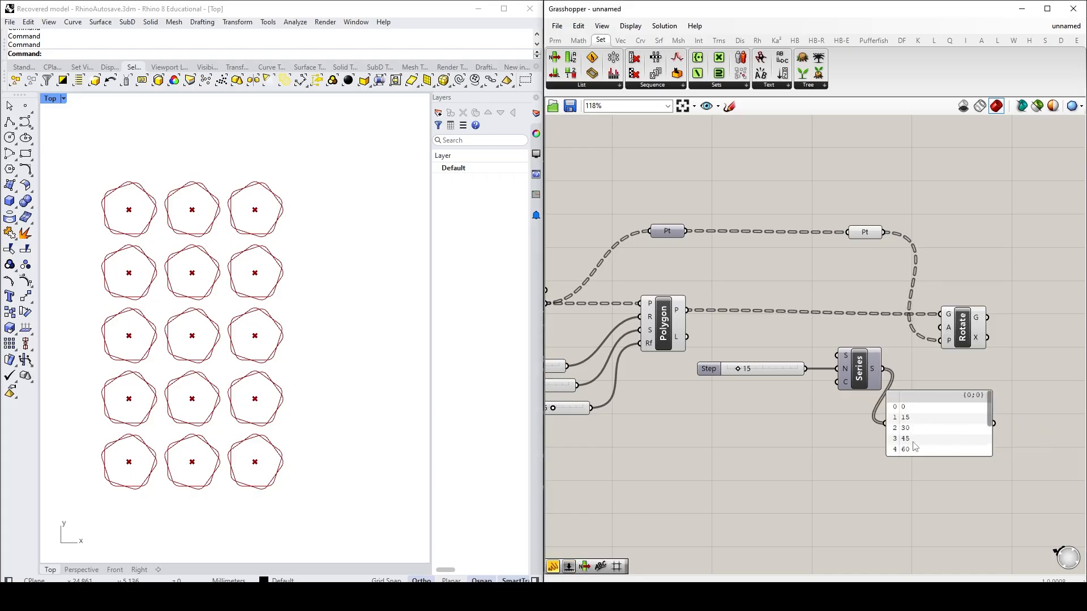
{"action": "left_click_drag", "start_coordinate": [927, 456], "coordinate": [928, 516]}
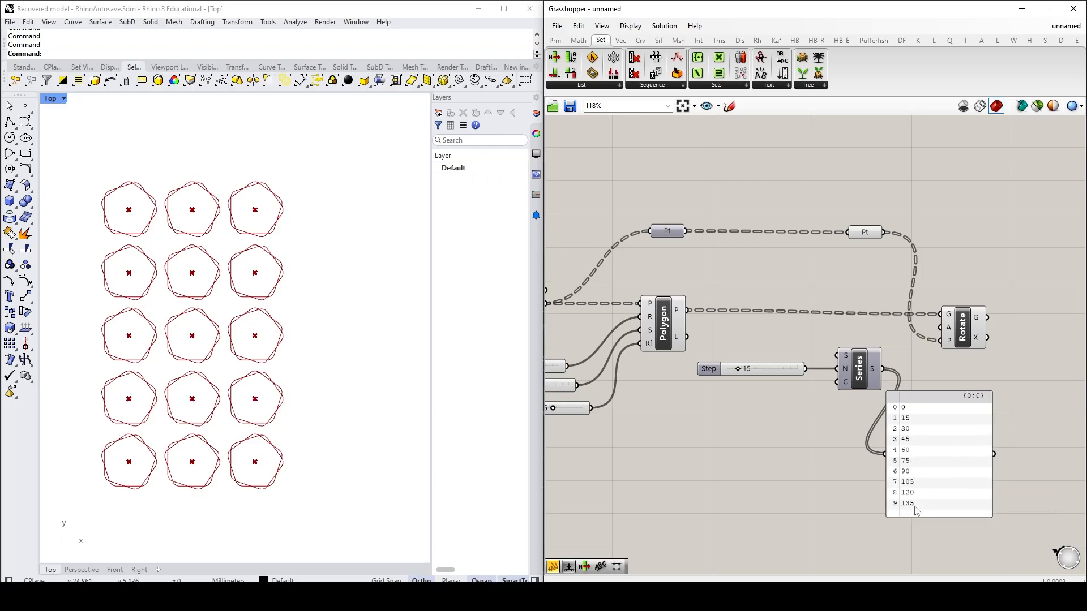
{"action": "left_click_drag", "start_coordinate": [935, 419], "coordinate": [963, 439]}
{"action": "left_click", "coordinate": [957, 383]}
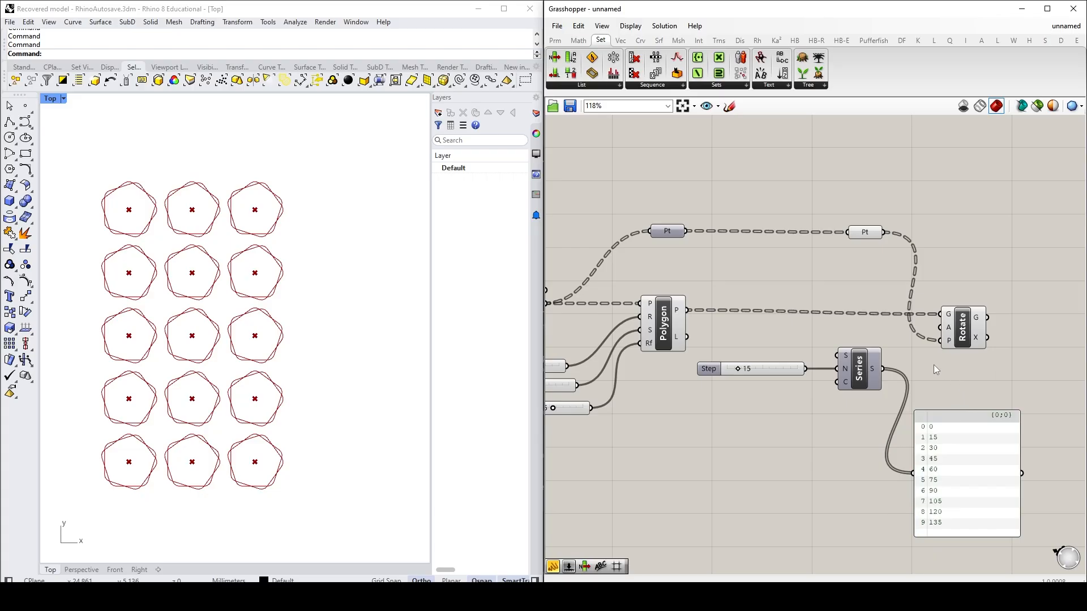
- Move Rotate farther from Series and connect the Series output to Rotate's Angle input
{"action": "left_click_drag", "start_coordinate": [962, 334], "coordinate": [1006, 334]}
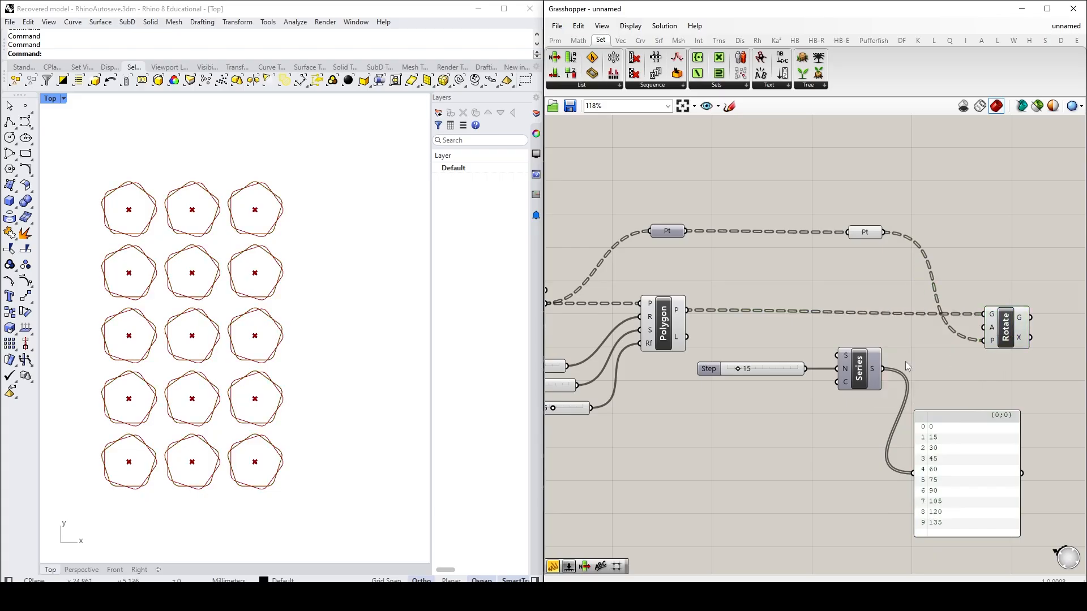
{"action": "left_click_drag", "start_coordinate": [883, 369], "coordinate": [983, 327]}
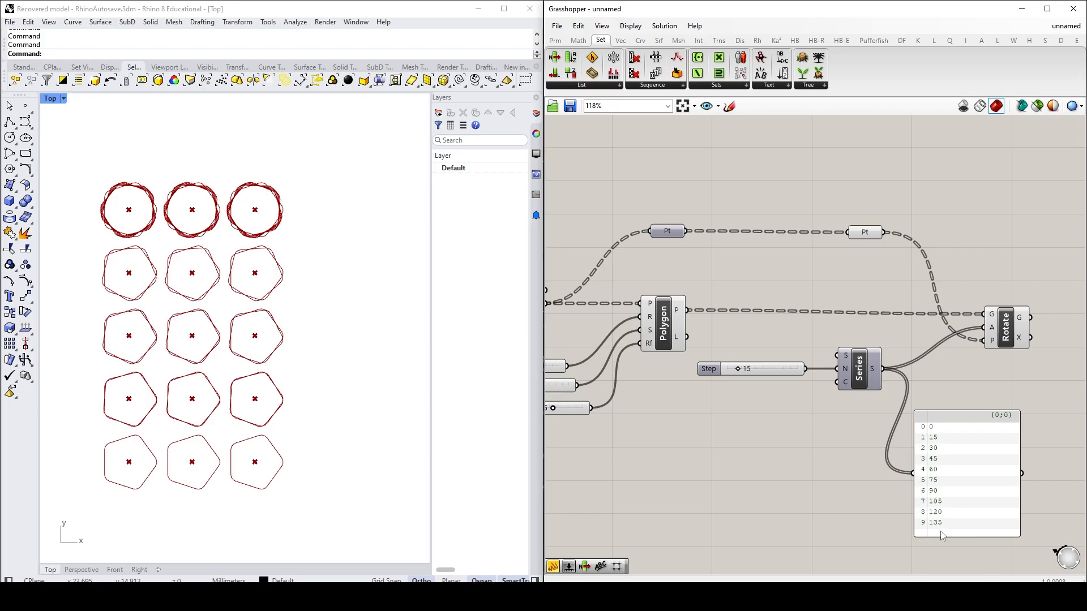
{"action": "left_click", "coordinate": [954, 419]}
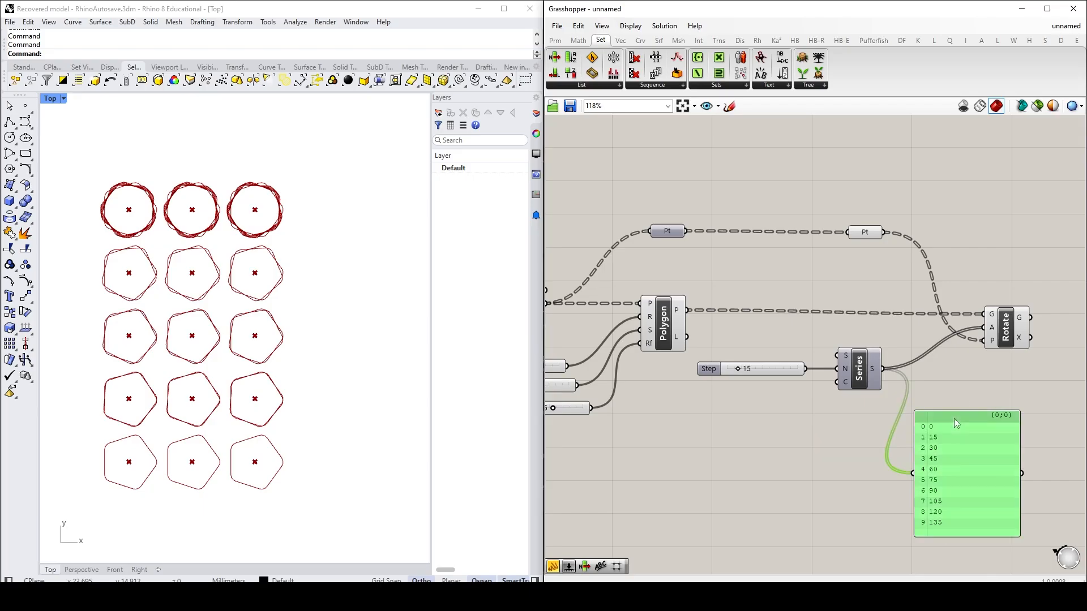
{"action": "left_click", "coordinate": [847, 434]}
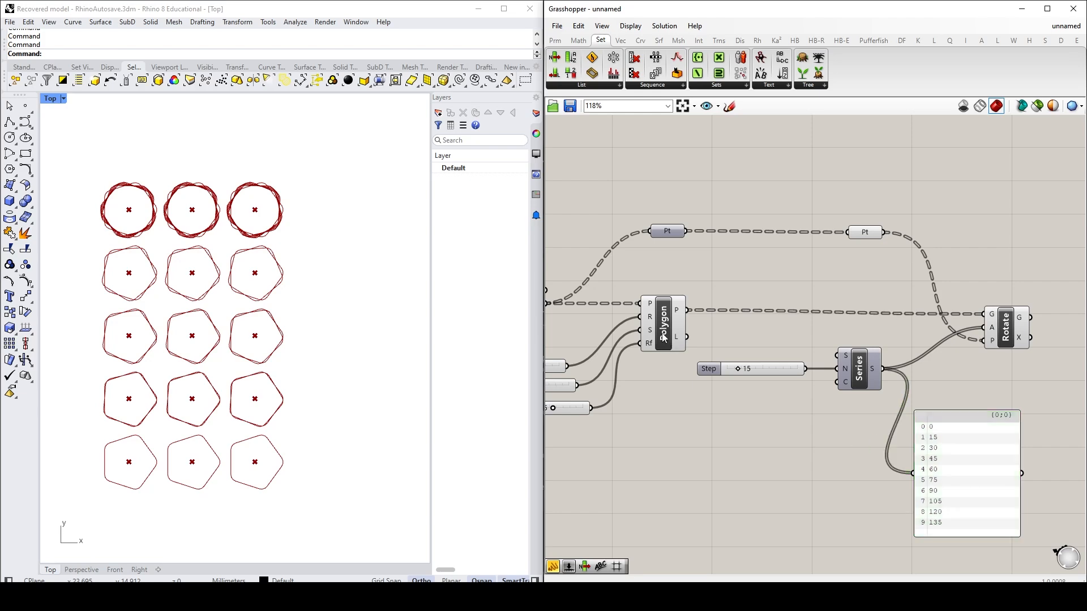
{"action": "mouse_move", "coordinate": [678, 315]}
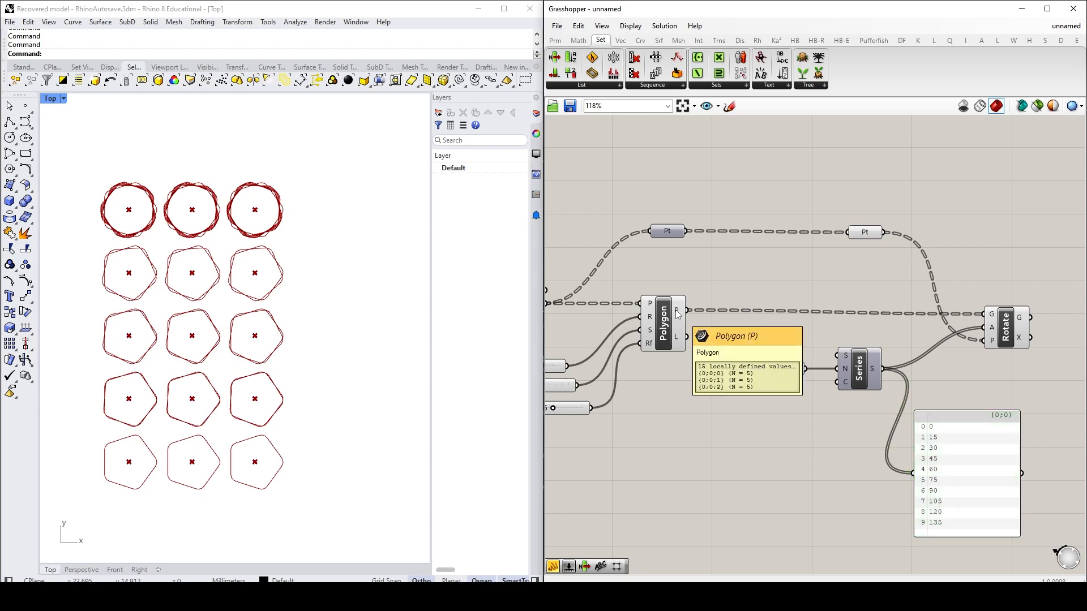
{"action": "double_click", "coordinate": [775, 408]}
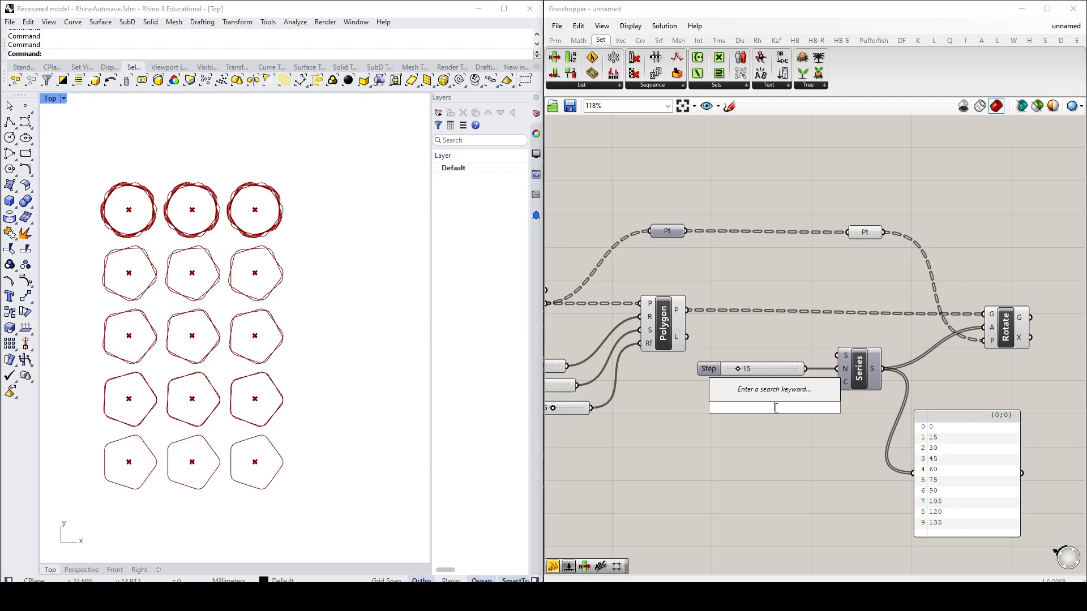
{"action": "type", "text": "lis"}
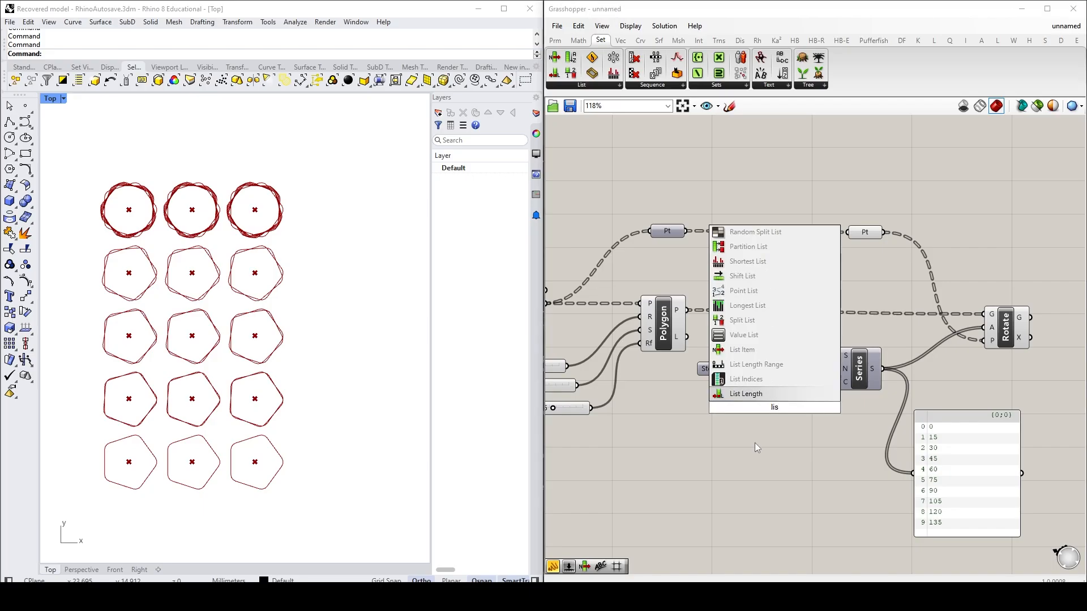
{"action": "key", "text": "Escape"}
- Add a List Length component below the Step slider
{"action": "double_click", "coordinate": [769, 403]}
{"action": "type", "text": "list"}
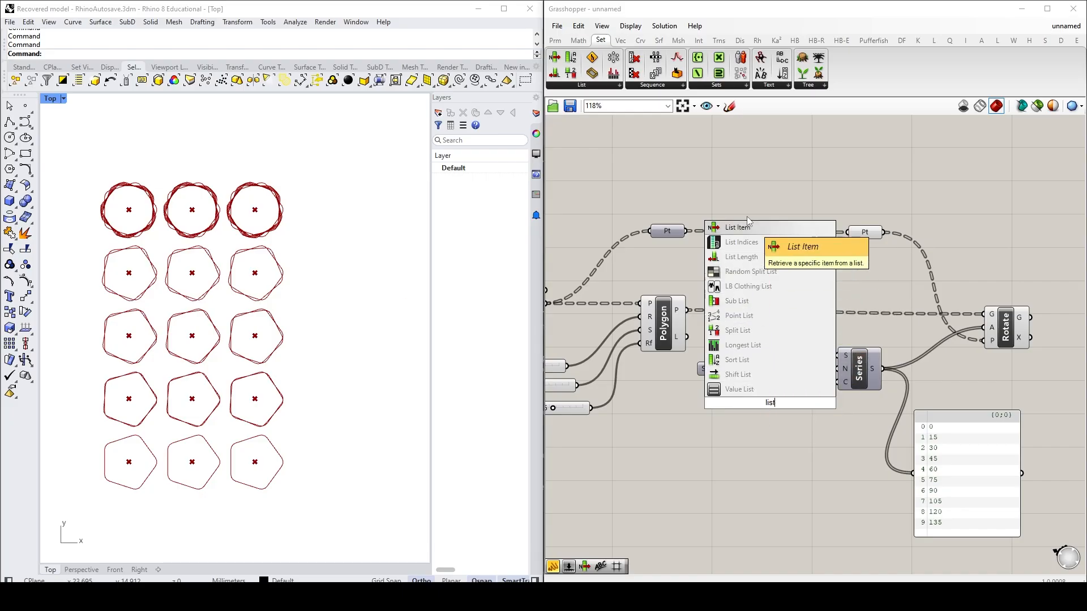
{"action": "left_click", "coordinate": [745, 258]}
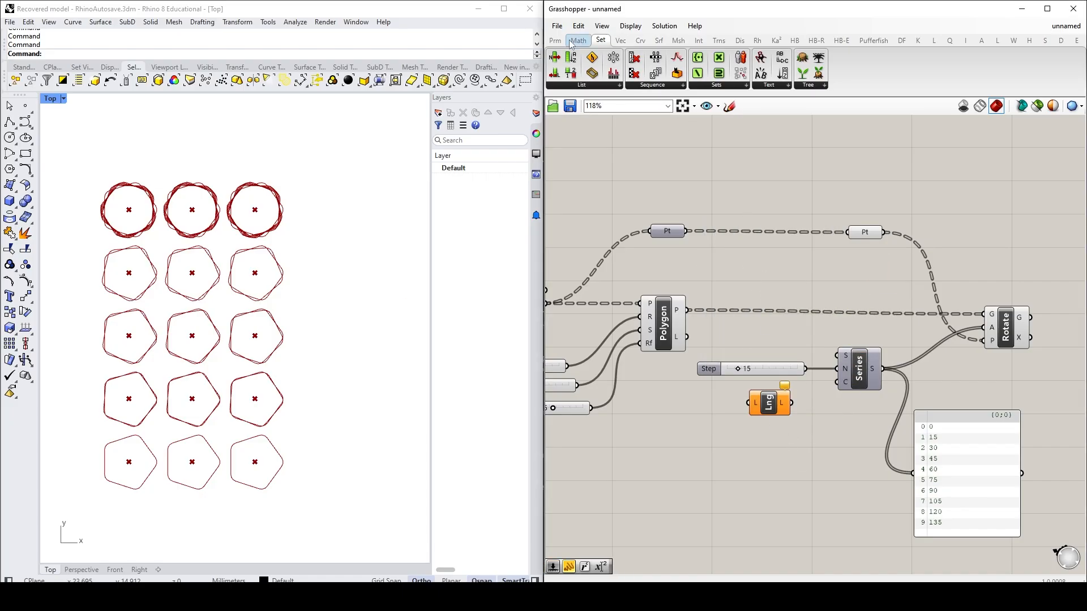
{"action": "left_click", "coordinate": [590, 86]}
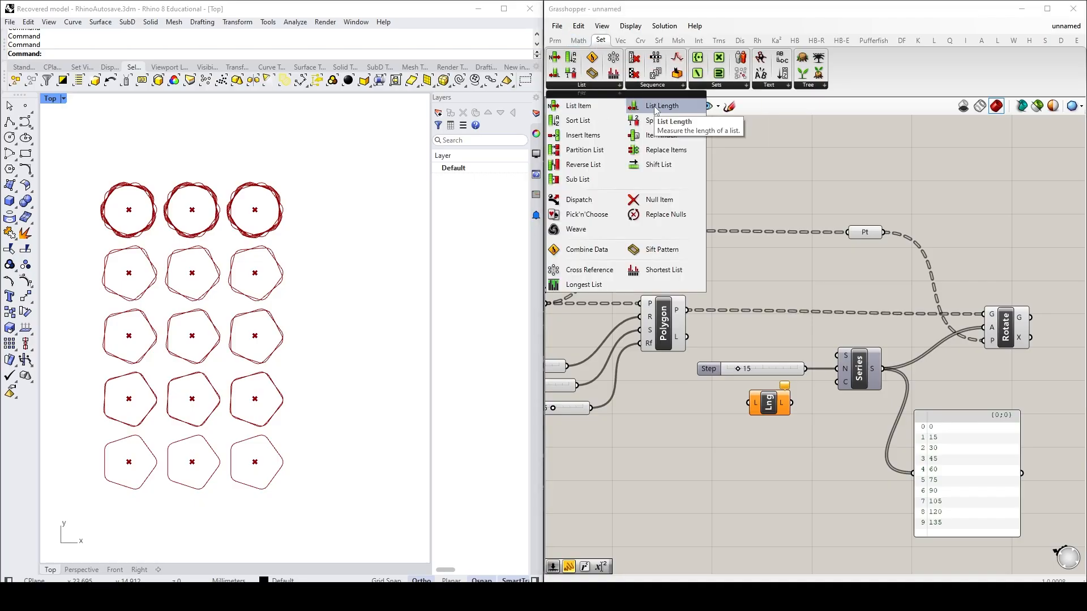
{"action": "left_click", "coordinate": [828, 469]}
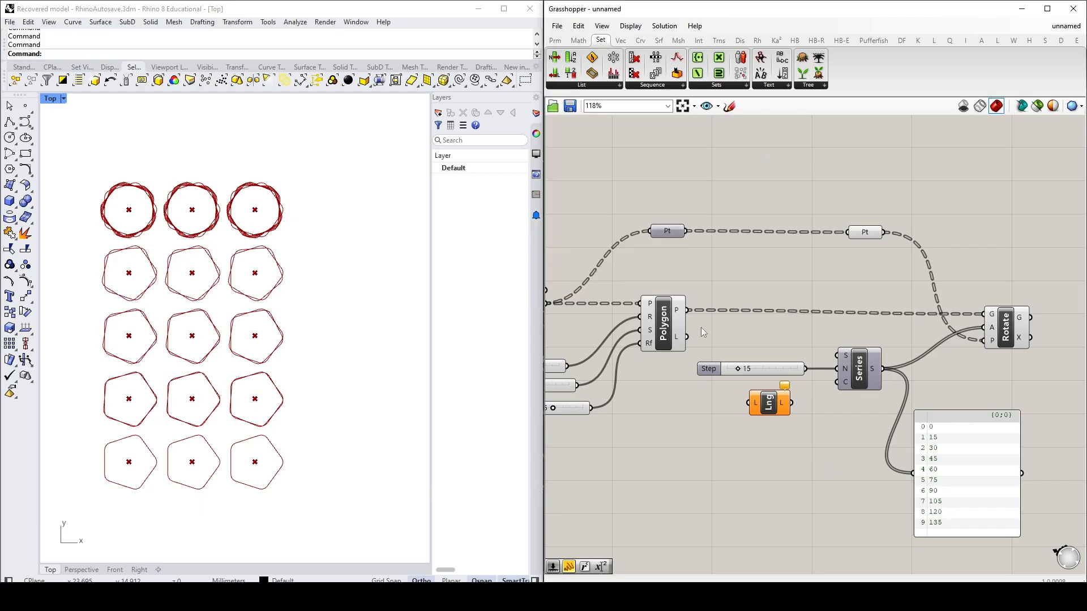
- Connect the Polygon output to List Length, feed its result to the Panel, and shorten the Panel
{"action": "mouse_move", "coordinate": [677, 312]}
{"action": "left_click_drag", "start_coordinate": [690, 317], "coordinate": [912, 473]}
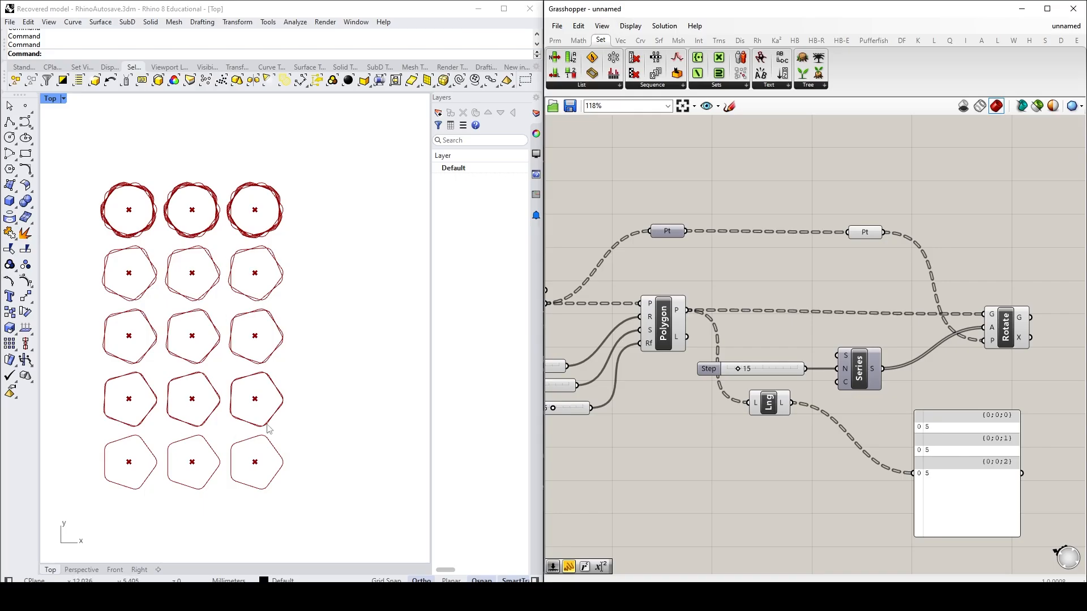
{"action": "left_click_drag", "start_coordinate": [971, 535], "coordinate": [973, 488]}
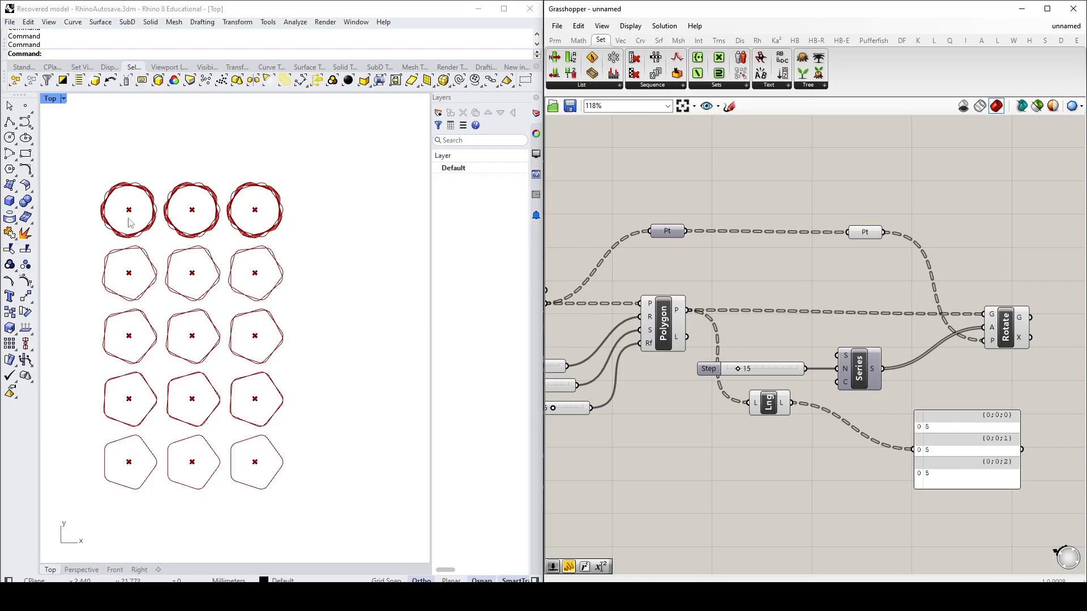
- Connect the List Length output to the Count input of Series and feed the Panel from the Series output instead
{"action": "left_click_drag", "start_coordinate": [792, 403], "coordinate": [838, 393]}
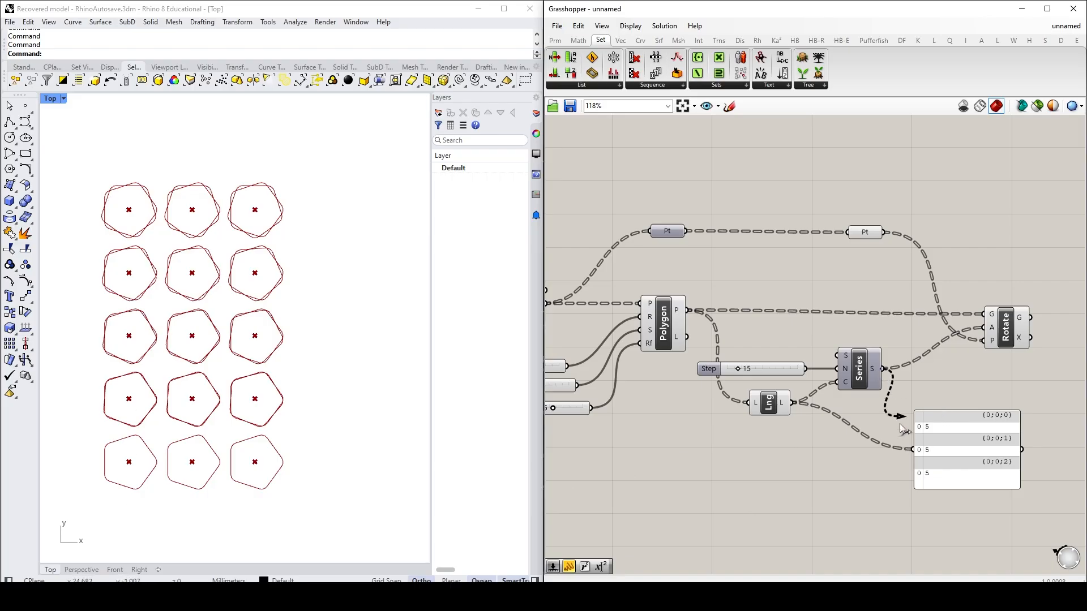
{"action": "left_click_drag", "start_coordinate": [895, 413], "coordinate": [914, 449]}
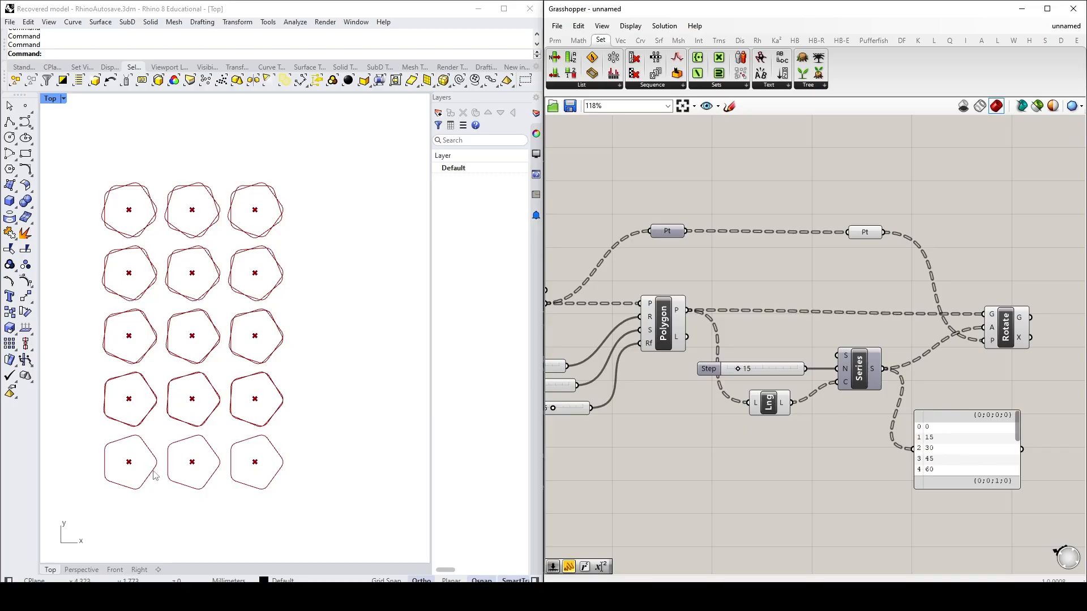
- Set the square grid's Extent Y to 6 to test the series count with an additional row
{"action": "right_click_drag", "start_coordinate": [710, 481], "coordinate": [954, 462]}
{"action": "right_click_drag", "start_coordinate": [646, 365], "coordinate": [778, 376]}
{"action": "left_click_drag", "start_coordinate": [659, 332], "coordinate": [664, 333]}
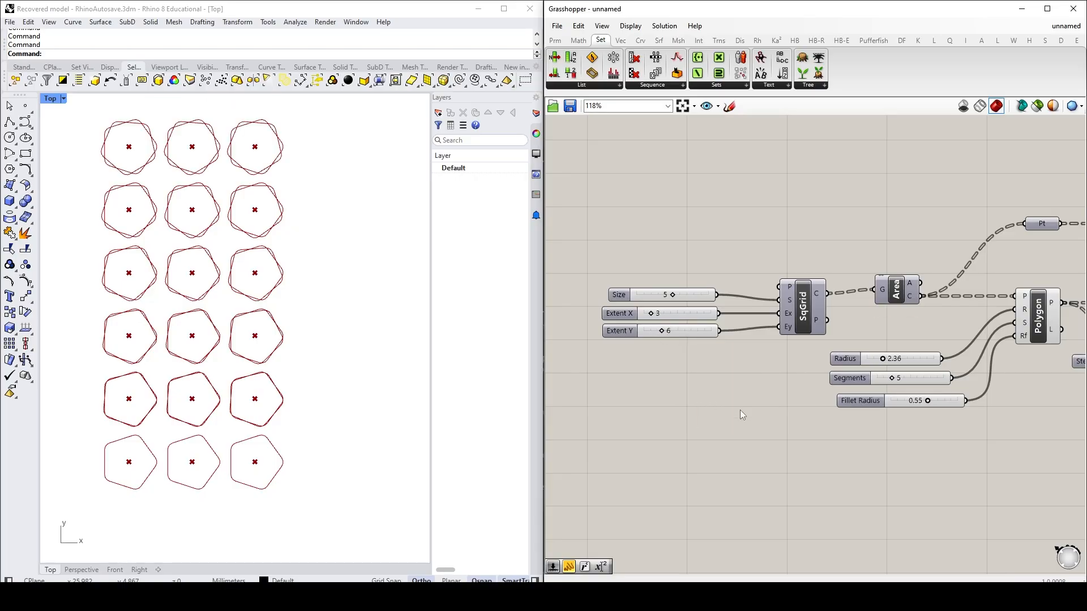
- Move the Rotate component farther from the Series component to make room between them
{"action": "right_click_drag", "start_coordinate": [837, 428], "coordinate": [607, 415]}
{"action": "right_click_drag", "start_coordinate": [877, 429], "coordinate": [708, 415]}
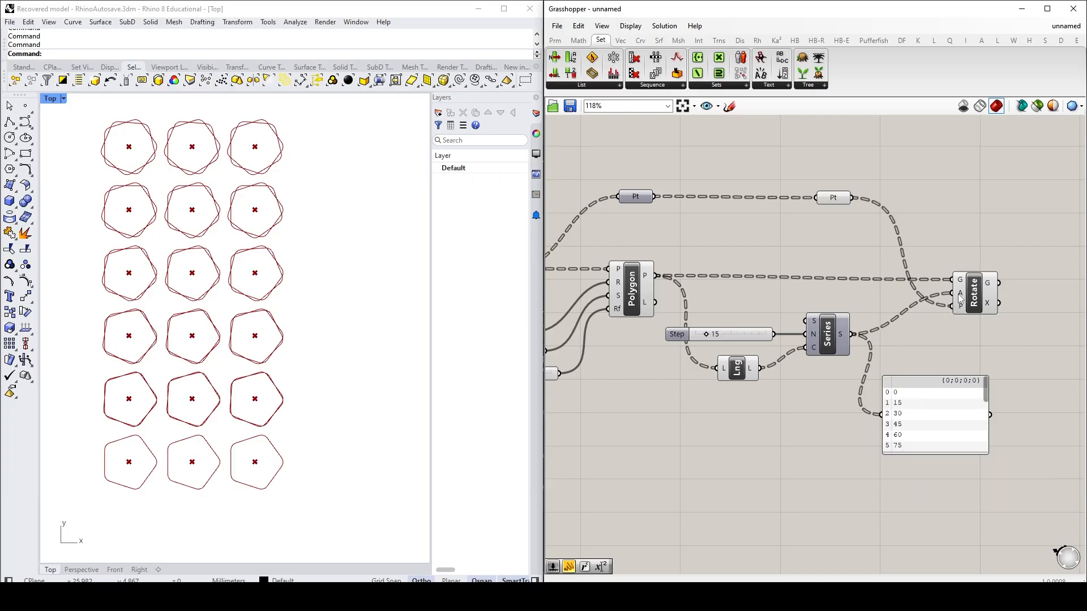
{"action": "left_click_drag", "start_coordinate": [972, 301], "coordinate": [1006, 301]}
{"action": "left_click", "coordinate": [997, 342]}
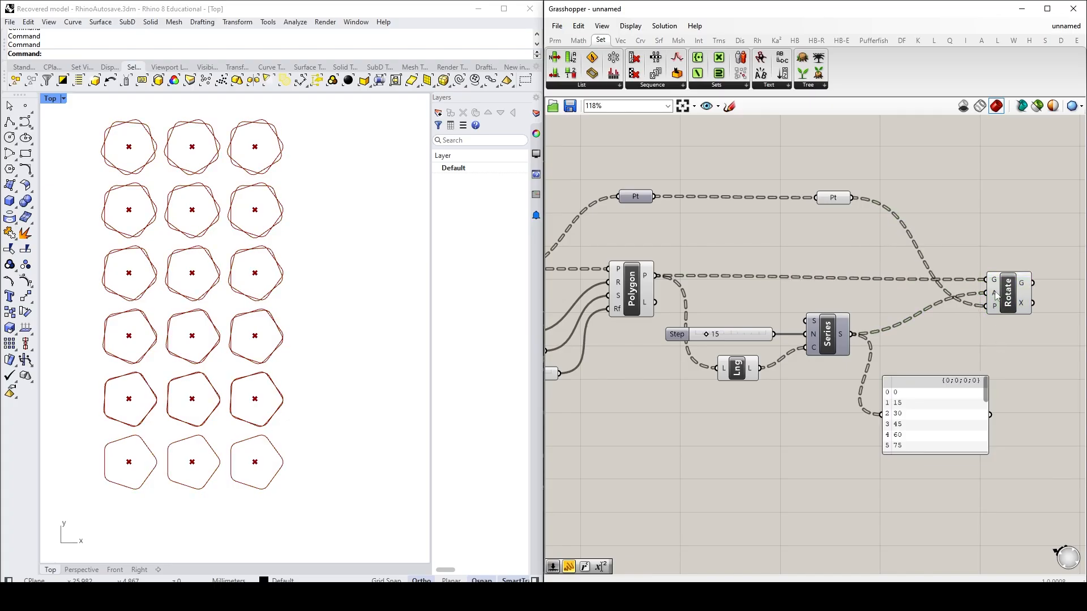
- Set the Rotate component's Angle input to interpret values as degrees
{"action": "mouse_move", "coordinate": [996, 295]}
{"action": "mouse_move", "coordinate": [997, 297]}
{"action": "right_click", "coordinate": [996, 297]}
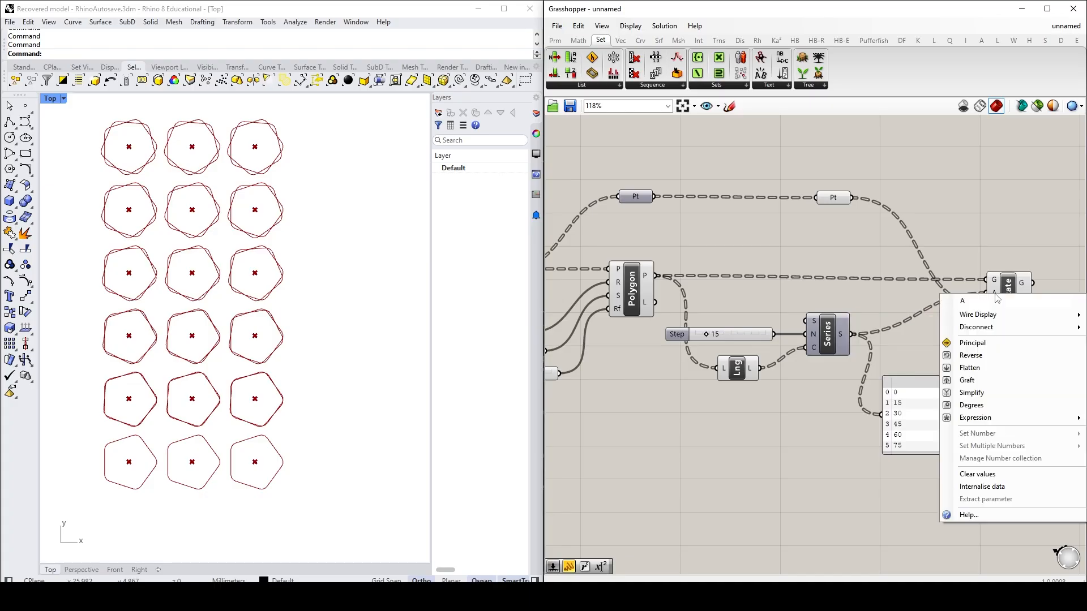
{"action": "left_click", "coordinate": [984, 405]}
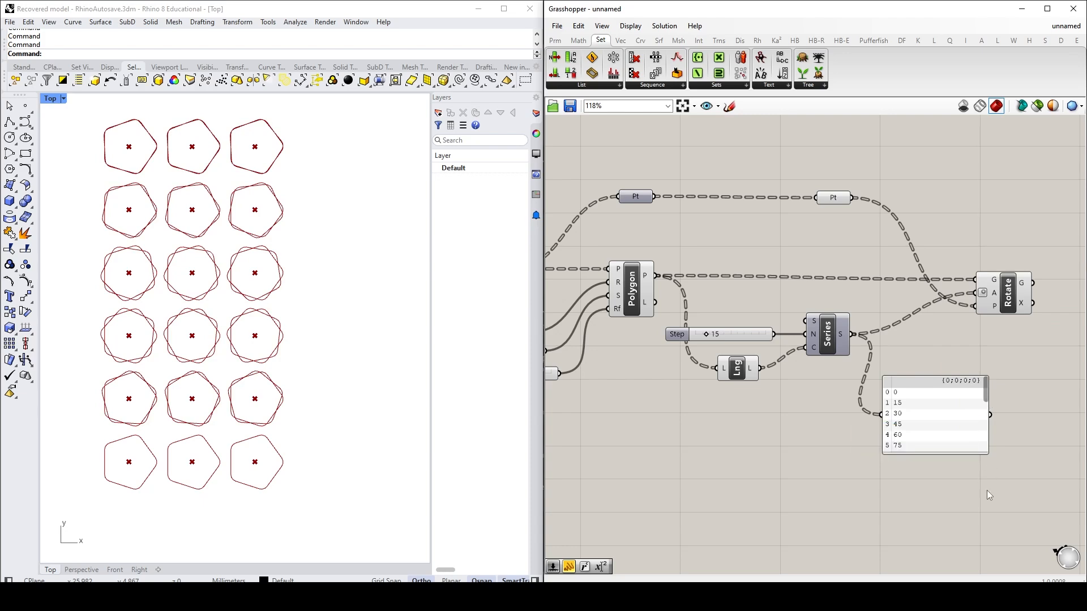
- Add a Radians component, feed it from the Series output, and show its result in the Panel
{"action": "double_click", "coordinate": [943, 349]}
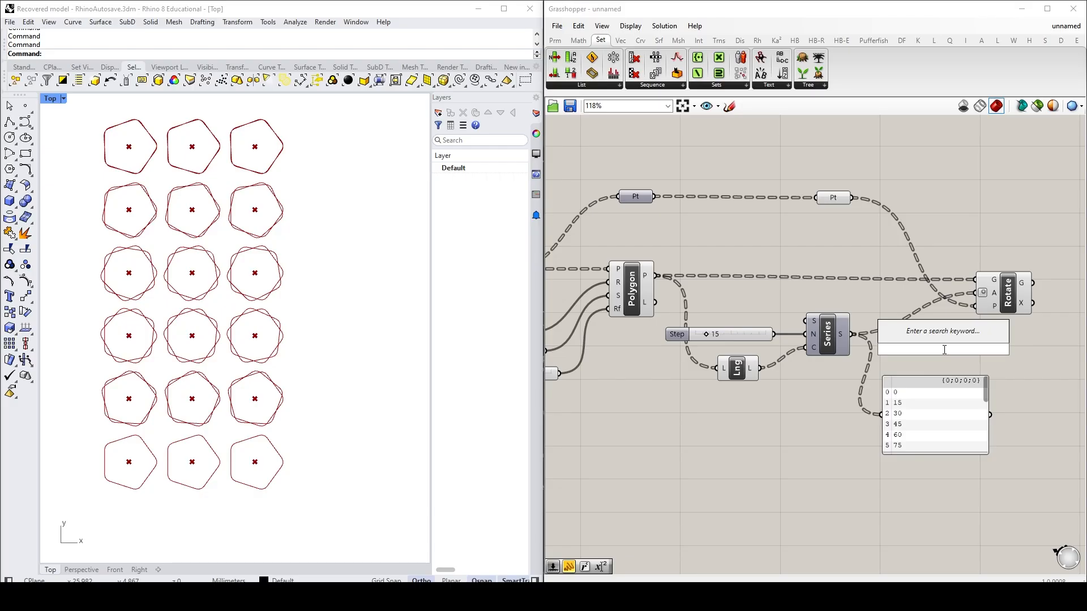
{"action": "type", "text": "radi"}
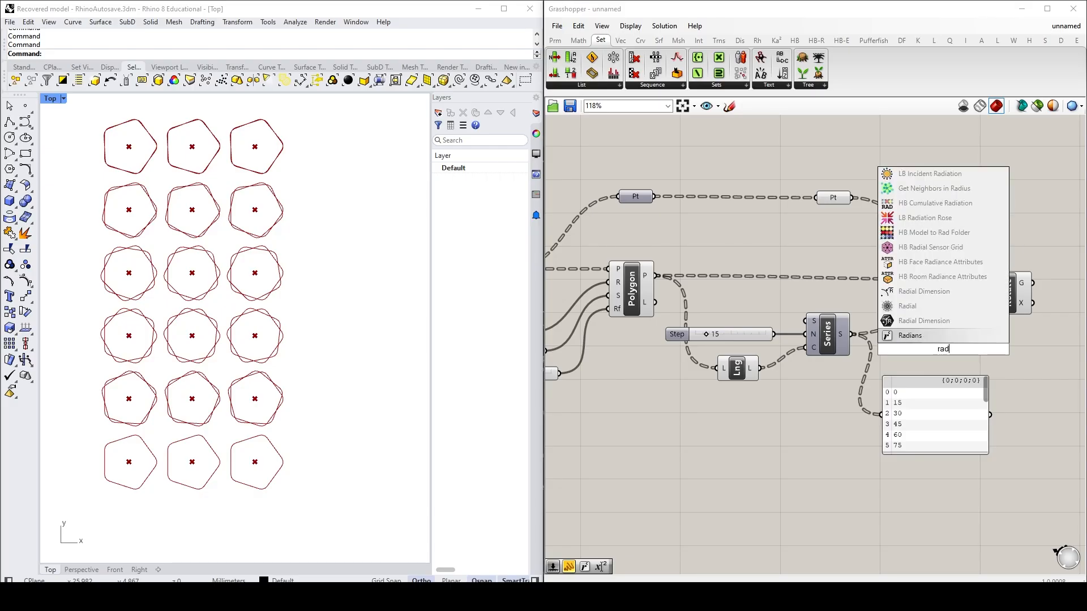
{"action": "left_click", "coordinate": [914, 307]}
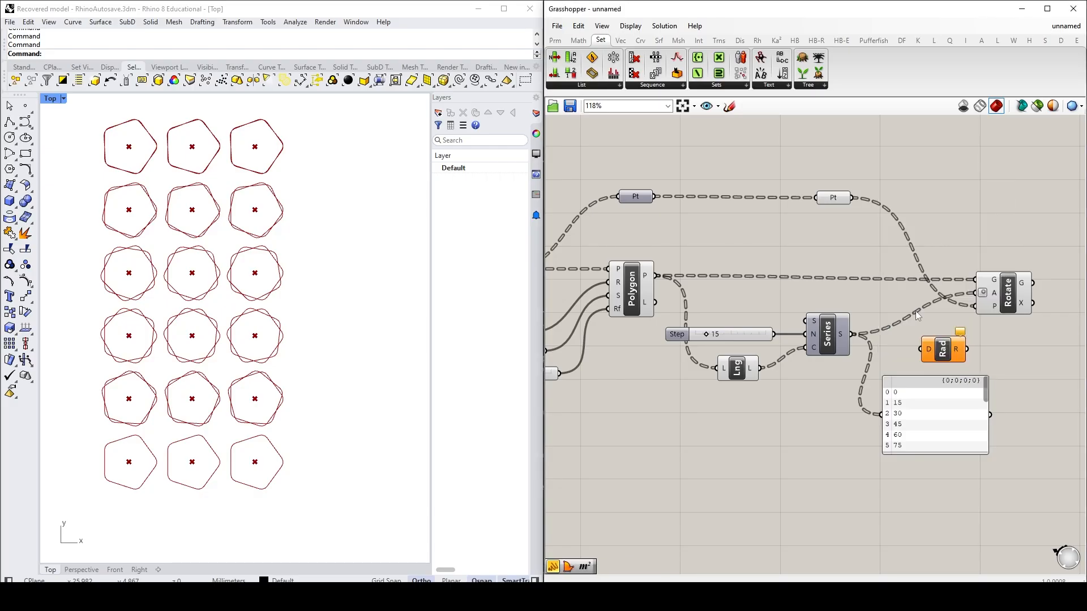
{"action": "left_click_drag", "start_coordinate": [927, 350], "coordinate": [852, 335]}
{"action": "left_click_drag", "start_coordinate": [968, 350], "coordinate": [907, 404]}
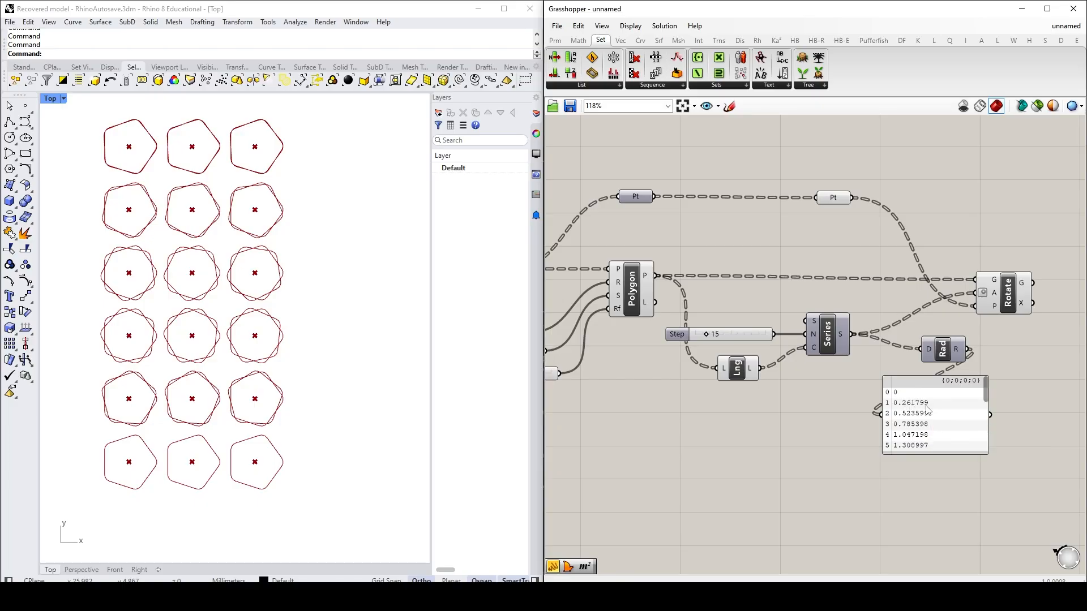
{"action": "left_click_drag", "start_coordinate": [951, 410], "coordinate": [974, 415]}
{"action": "left_click", "coordinate": [984, 370]}
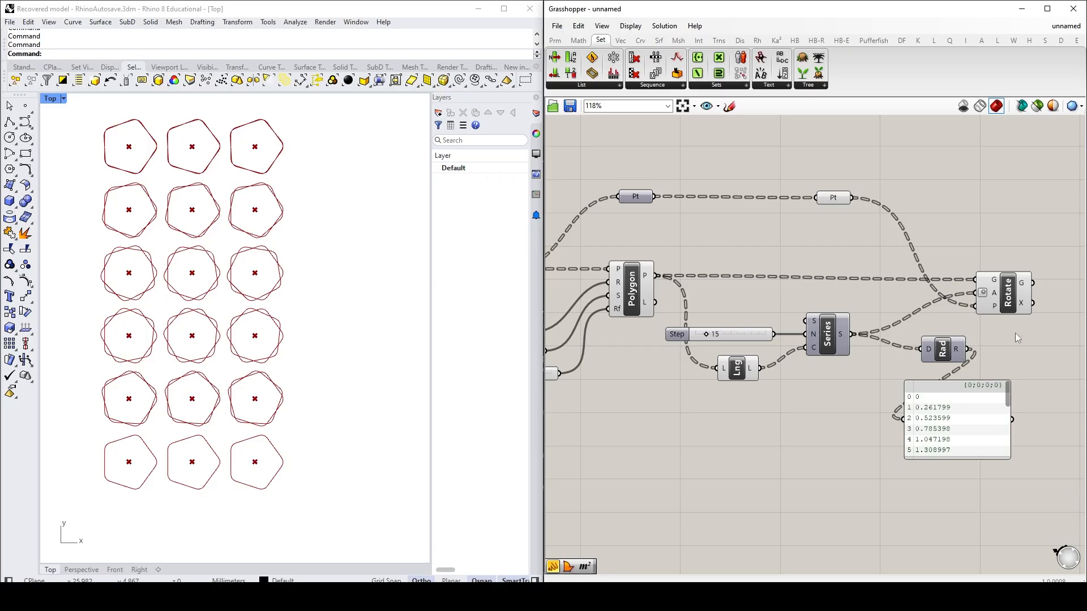
- Turn off Degrees on Rotate's Angle input and feed it from the Radians output instead of Series
{"action": "right_click", "coordinate": [994, 295]}
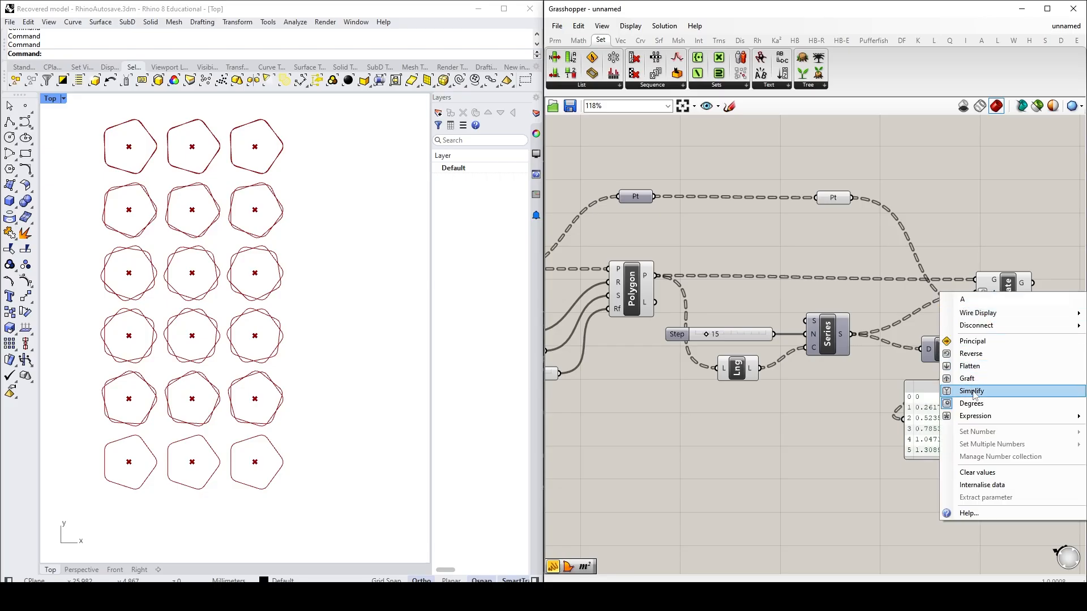
{"action": "left_click", "coordinate": [971, 404]}
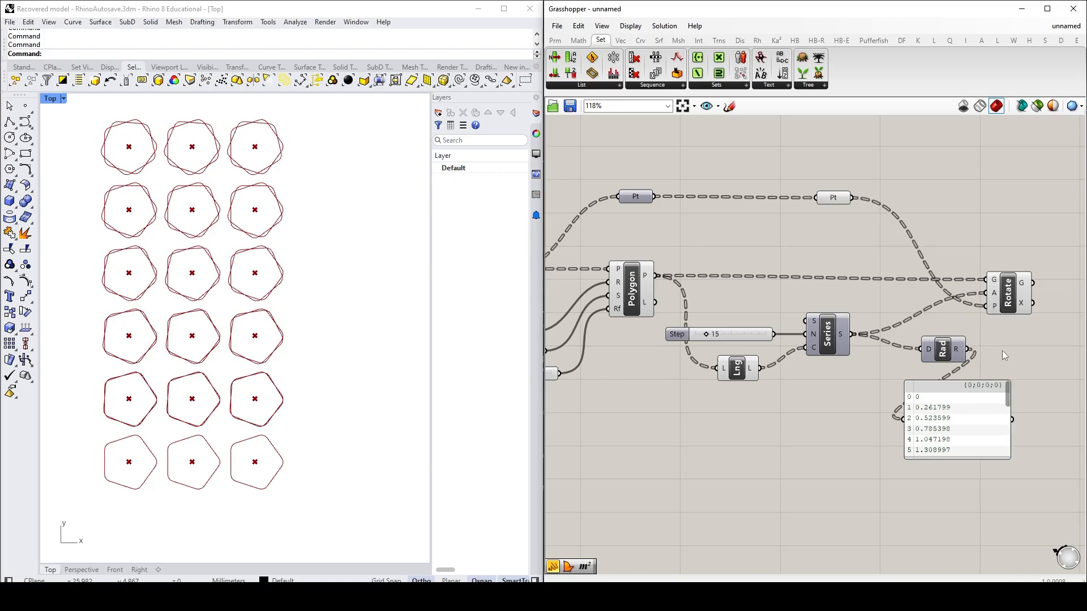
{"action": "left_click_drag", "start_coordinate": [975, 350], "coordinate": [931, 343]}
- Delete the Panel and align the Radians component with the Series output
{"action": "left_click", "coordinate": [970, 399]}
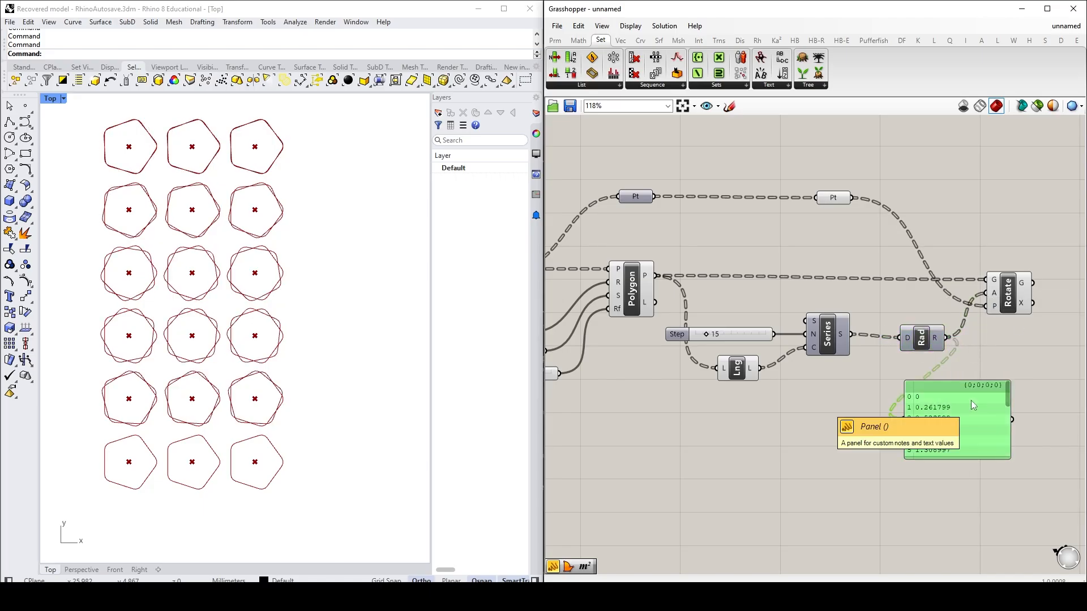
{"action": "key", "text": "Delete"}
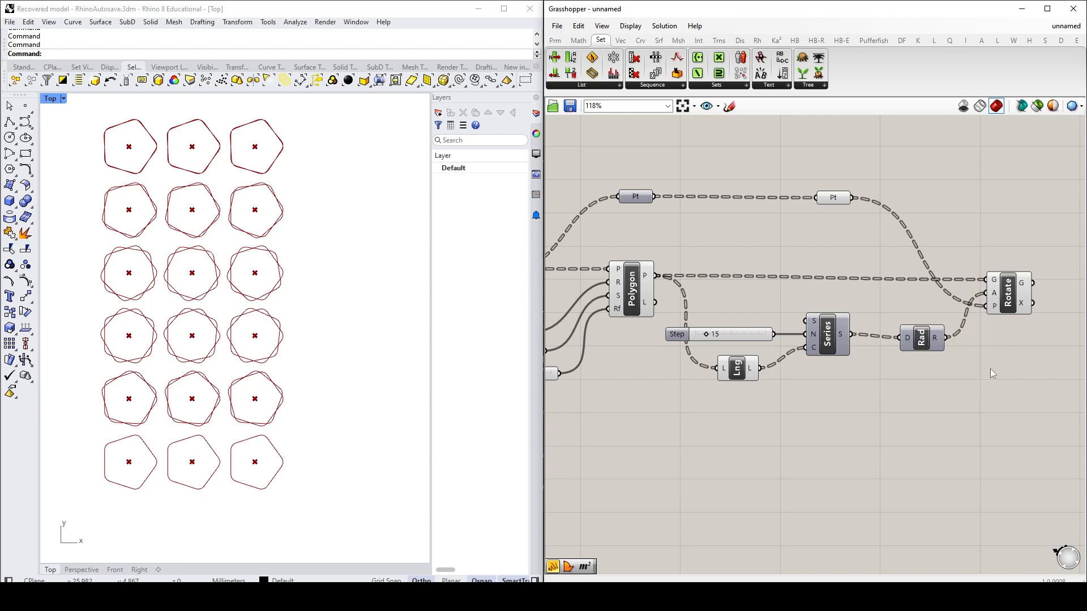
{"action": "left_click_drag", "start_coordinate": [921, 341], "coordinate": [923, 337]}
{"action": "left_click", "coordinate": [959, 367]}
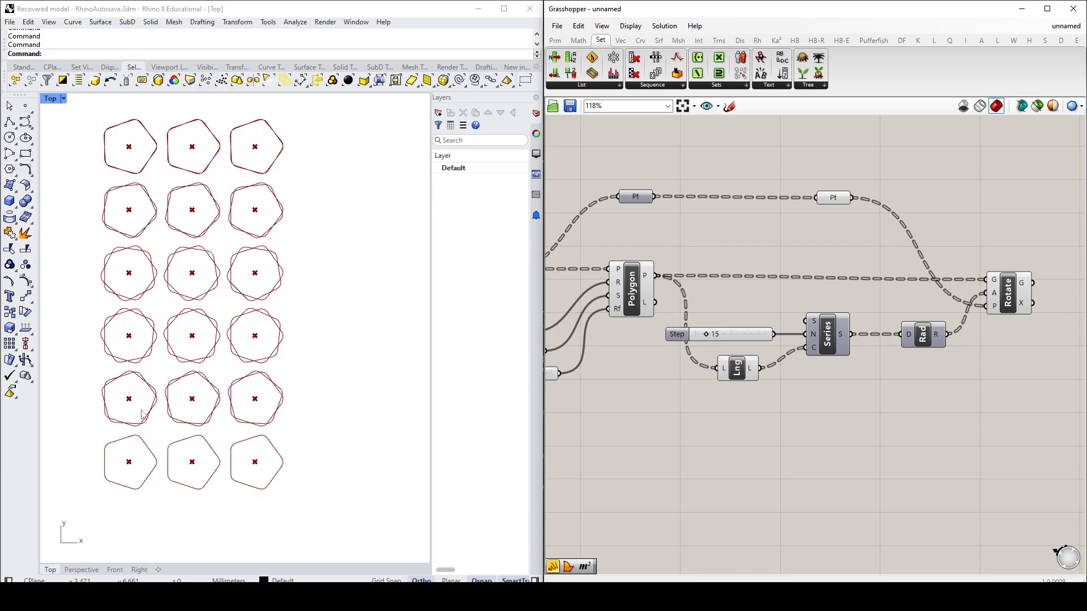
- Set the polygon Segments slider to 4 and hide the original Polygon component's preview
{"action": "right_click_drag", "start_coordinate": [602, 439], "coordinate": [938, 435]}
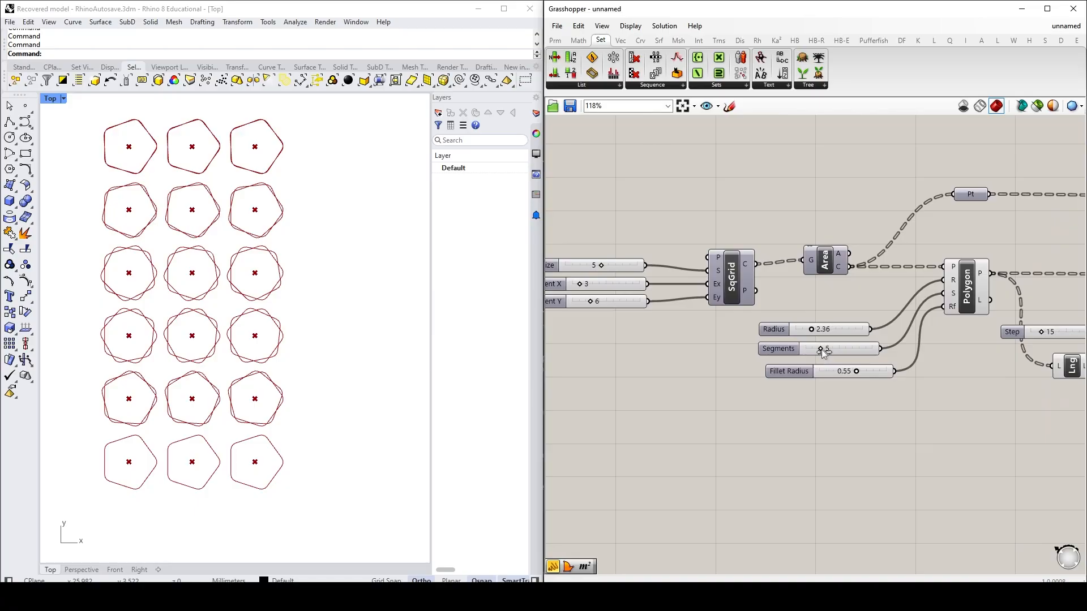
{"action": "left_click_drag", "start_coordinate": [820, 348], "coordinate": [813, 349]}
{"action": "right_click_drag", "start_coordinate": [881, 447], "coordinate": [651, 458]}
{"action": "left_click", "coordinate": [740, 292]}
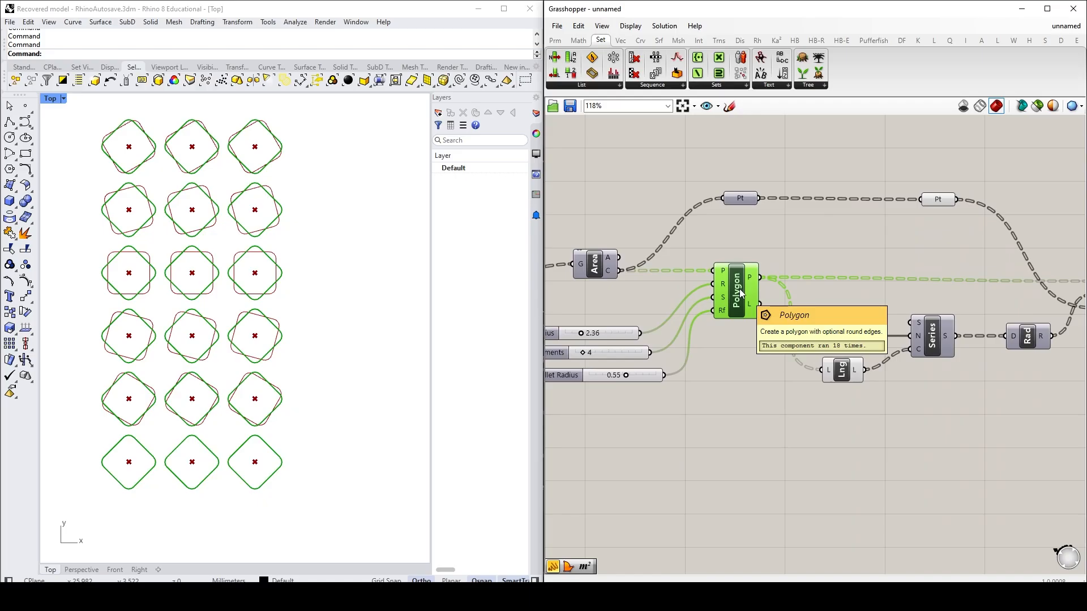
{"action": "right_click", "coordinate": [740, 293]}
{"action": "left_click", "coordinate": [781, 311]}
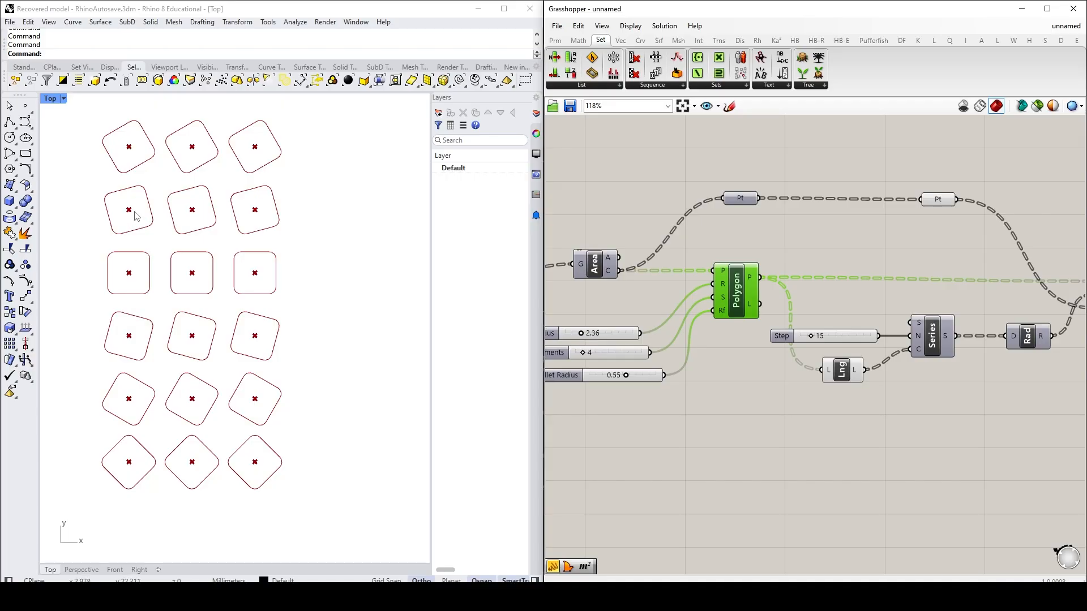
- Add a Boundary Surfaces component after Rotate and connect Rotate's Geometry output to its Edges input
{"action": "right_click_drag", "start_coordinate": [823, 440], "coordinate": [810, 469]}
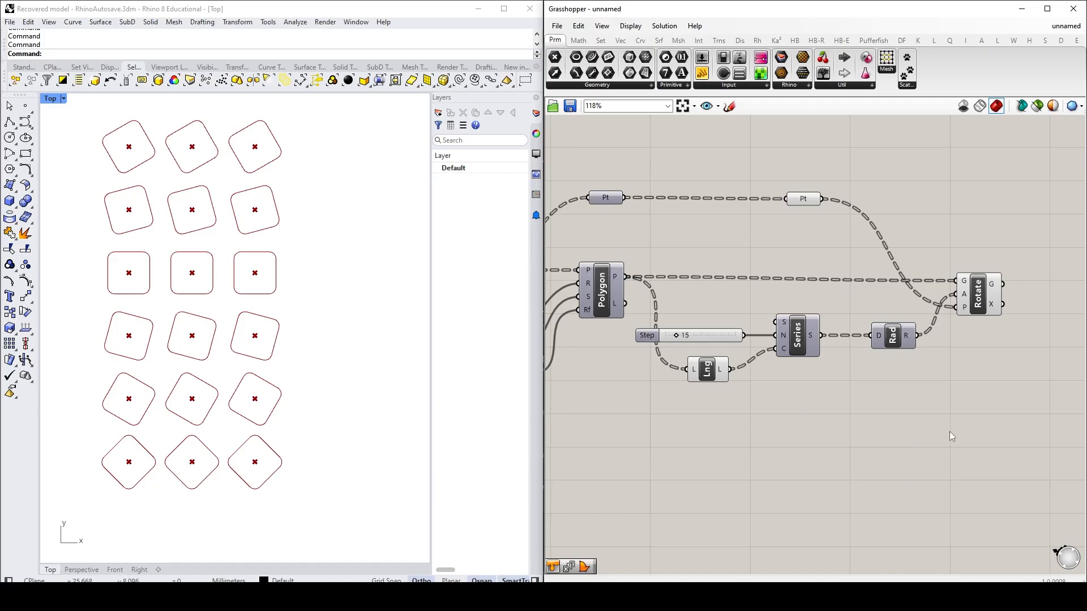
{"action": "right_click_drag", "start_coordinate": [987, 425], "coordinate": [799, 422]}
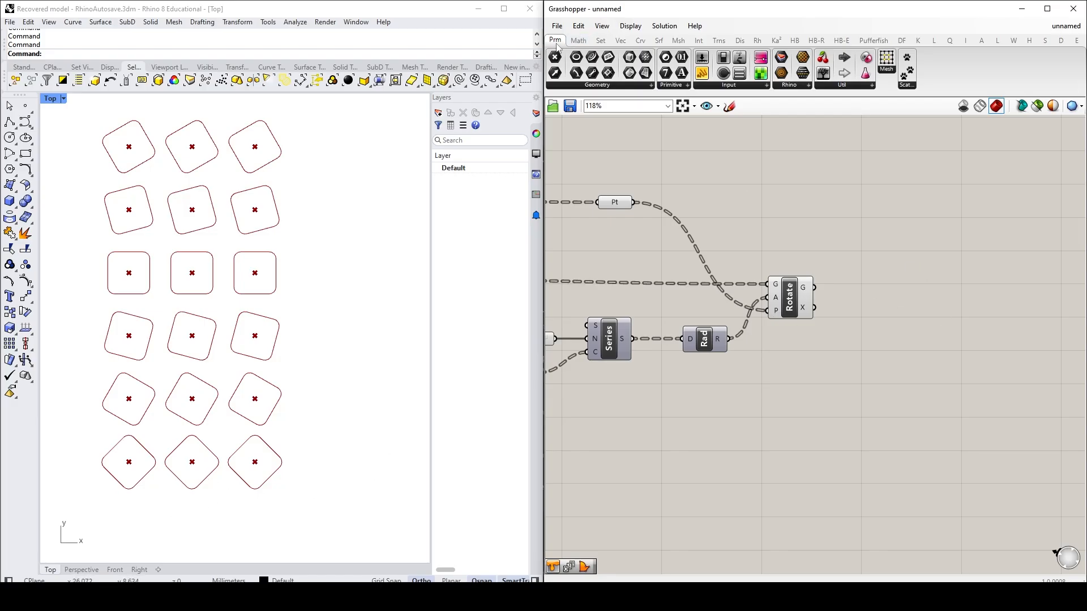
{"action": "left_click", "coordinate": [660, 41]}
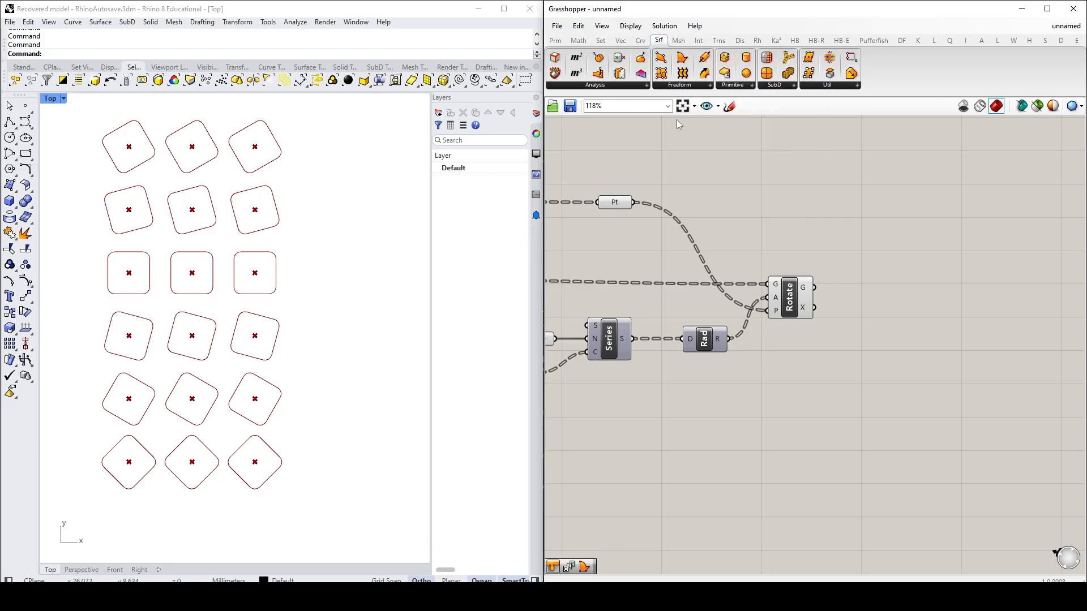
{"action": "left_click", "coordinate": [683, 86]}
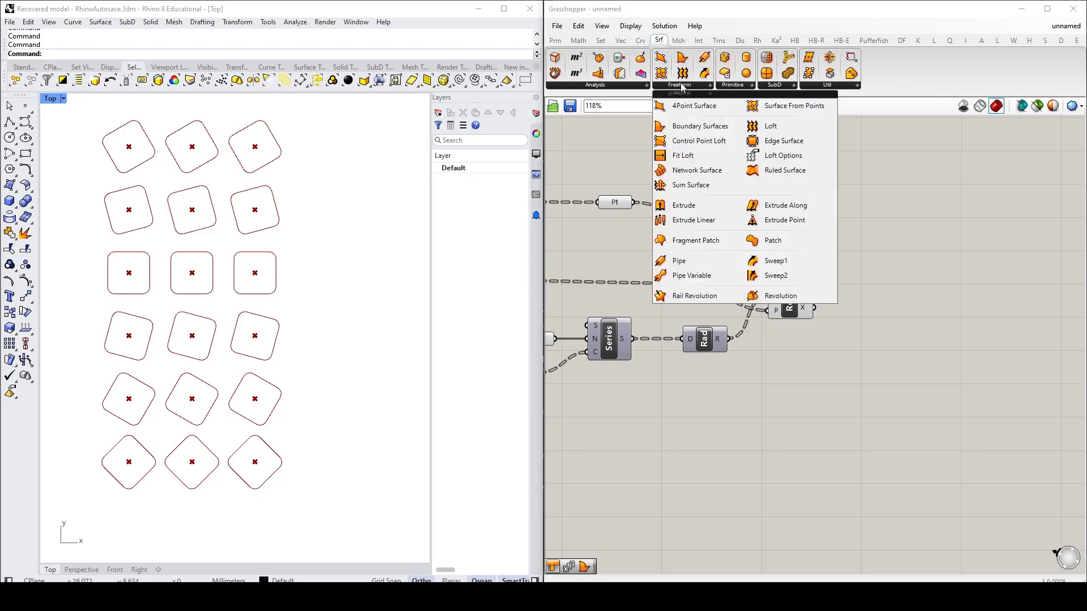
{"action": "left_click", "coordinate": [692, 126]}
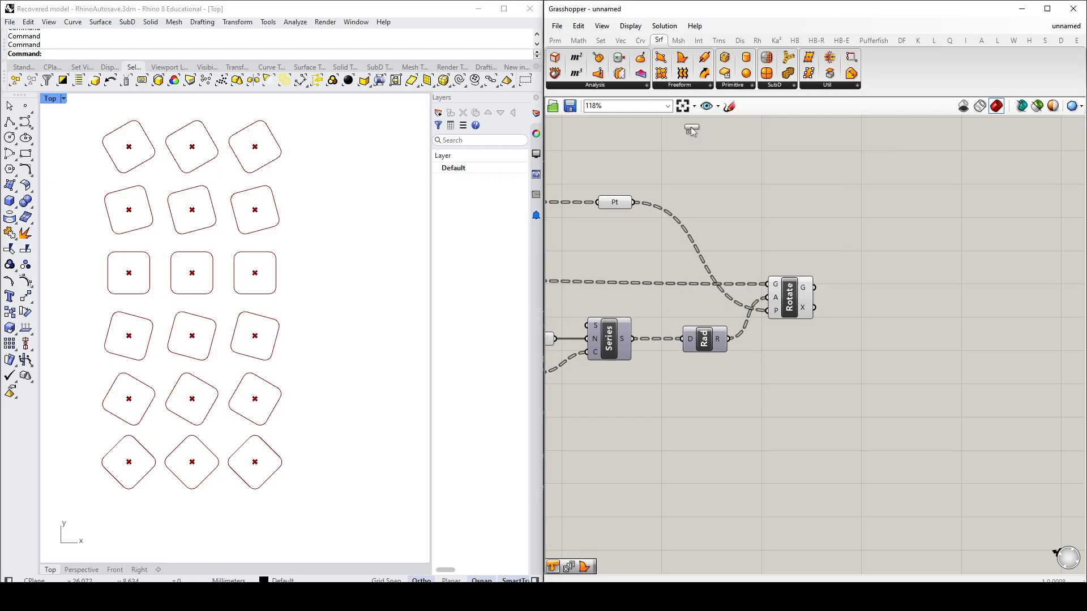
{"action": "left_click", "coordinate": [942, 300]}
{"action": "left_click_drag", "start_coordinate": [937, 301], "coordinate": [960, 298]}
{"action": "left_click", "coordinate": [874, 303]}
{"action": "left_click_drag", "start_coordinate": [815, 289], "coordinate": [940, 297]}
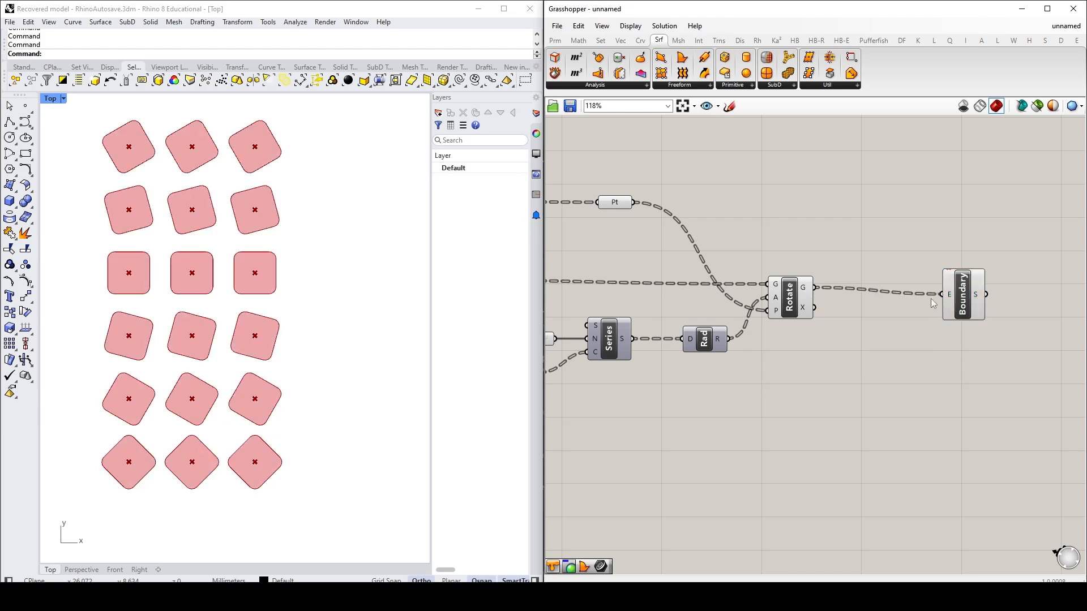
- Align the Boundary Surfaces component with Rotate's Geometry output and bring it closer to Rotate
{"action": "mouse_move", "coordinate": [951, 298]}
{"action": "left_click_drag", "start_coordinate": [949, 293], "coordinate": [938, 293]}
{"action": "left_click", "coordinate": [943, 335]}
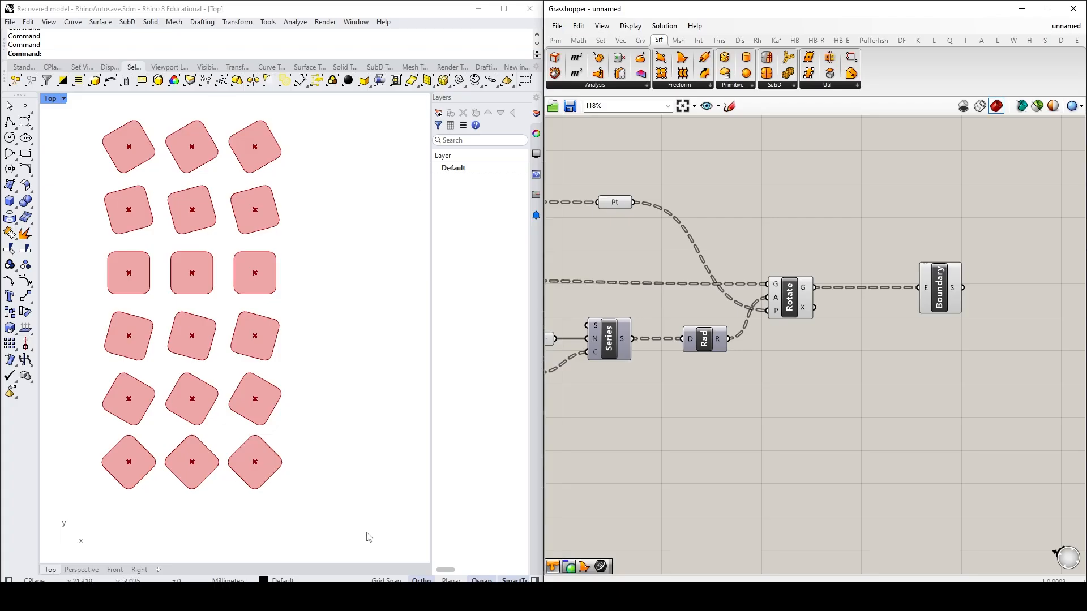
{"action": "left_click_drag", "start_coordinate": [945, 300], "coordinate": [913, 300]}
{"action": "left_click", "coordinate": [964, 335]}
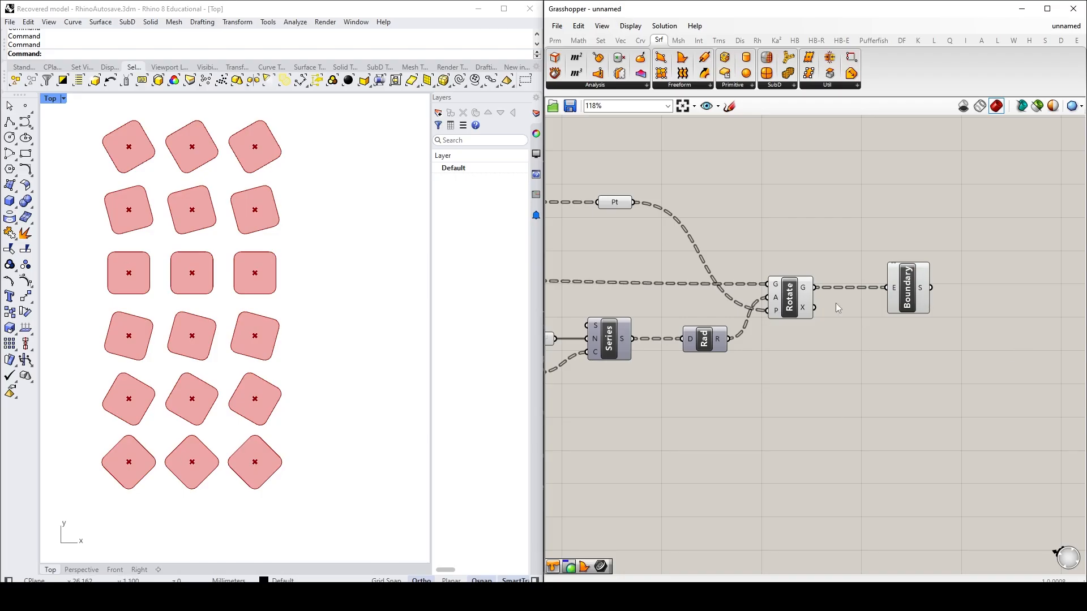
- Add a Custom Preview component and connect the Boundary Surfaces output to its Geometry input
{"action": "left_click", "coordinate": [740, 41]}
{"action": "left_click", "coordinate": [821, 87]}
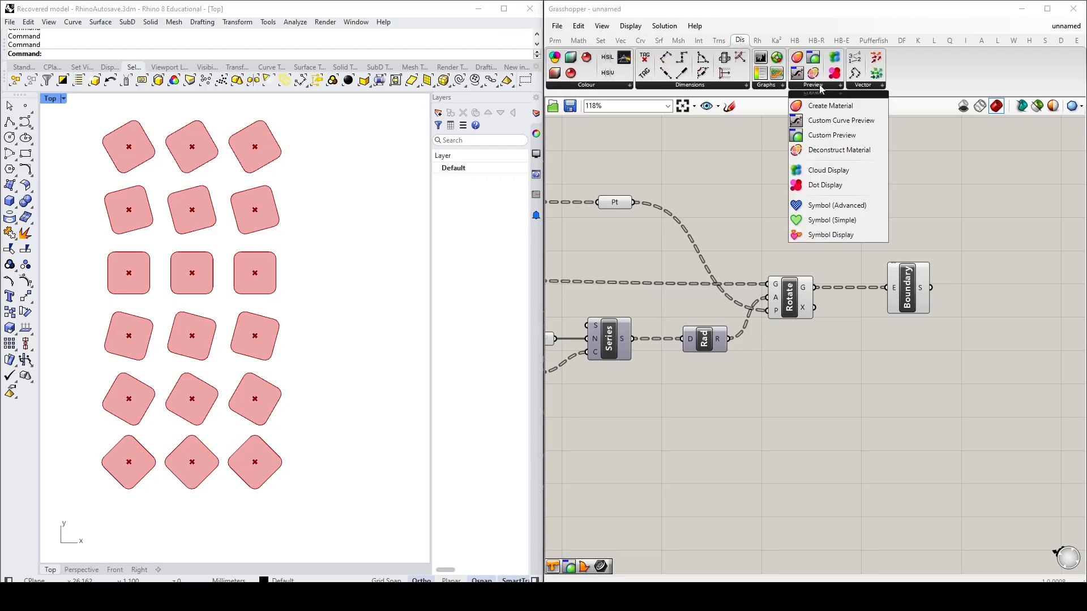
{"action": "left_click_drag", "start_coordinate": [827, 135], "coordinate": [1021, 304]}
{"action": "left_click_drag", "start_coordinate": [931, 288], "coordinate": [1005, 293]}
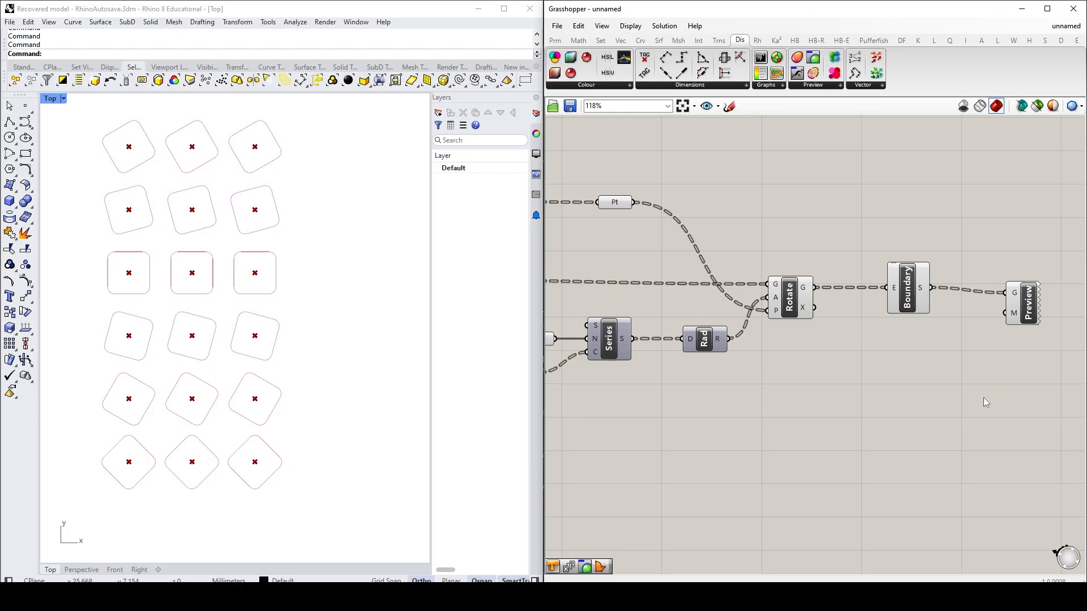
- Add a Colour Swatch below Boundary Surfaces and connect it to the Custom Preview's Material input
{"action": "left_click", "coordinate": [554, 40]}
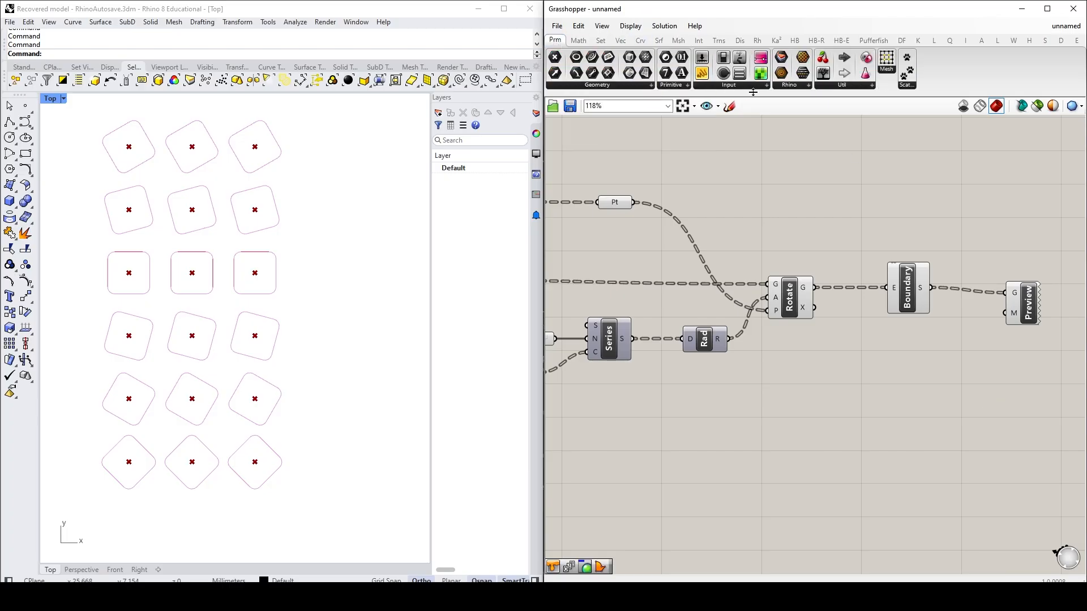
{"action": "left_click", "coordinate": [751, 86]}
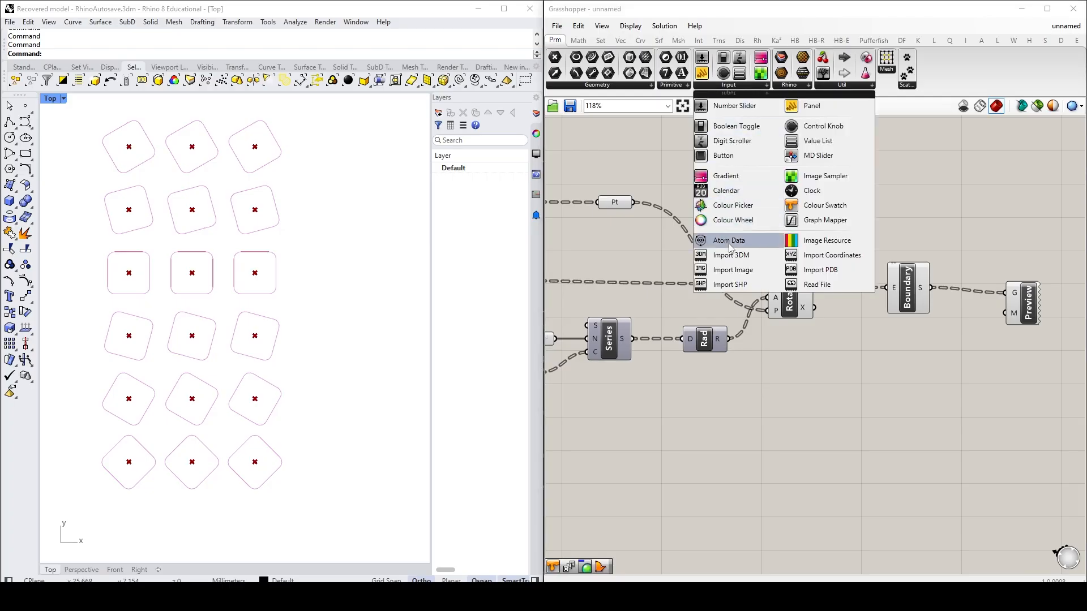
{"action": "left_click", "coordinate": [816, 209]}
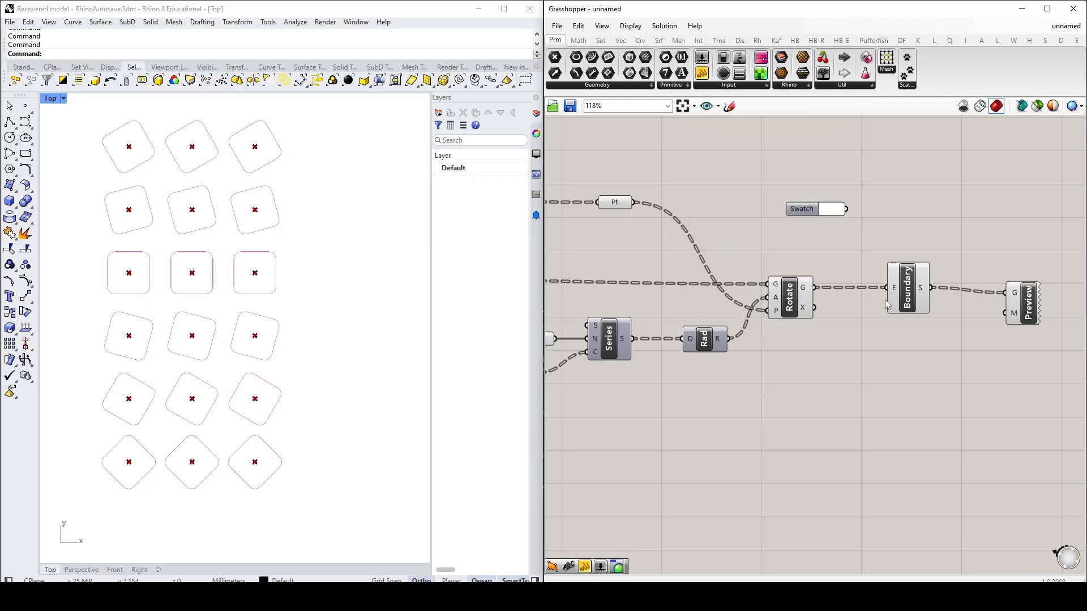
{"action": "double_click", "coordinate": [902, 390]}
{"action": "type", "text": "sw"}
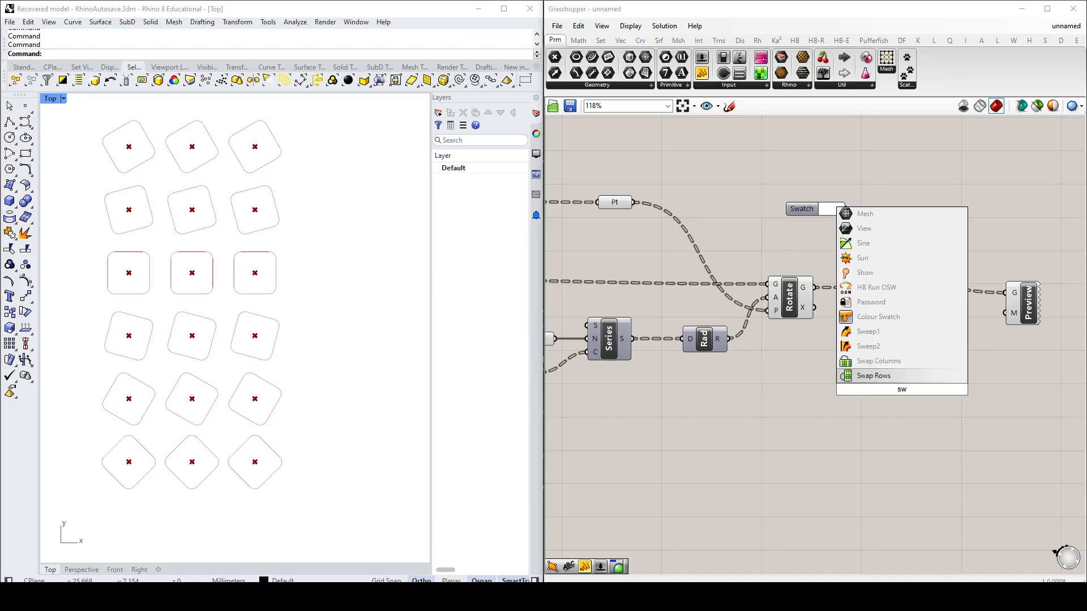
{"action": "left_click_drag", "start_coordinate": [803, 212], "coordinate": [1005, 313]}
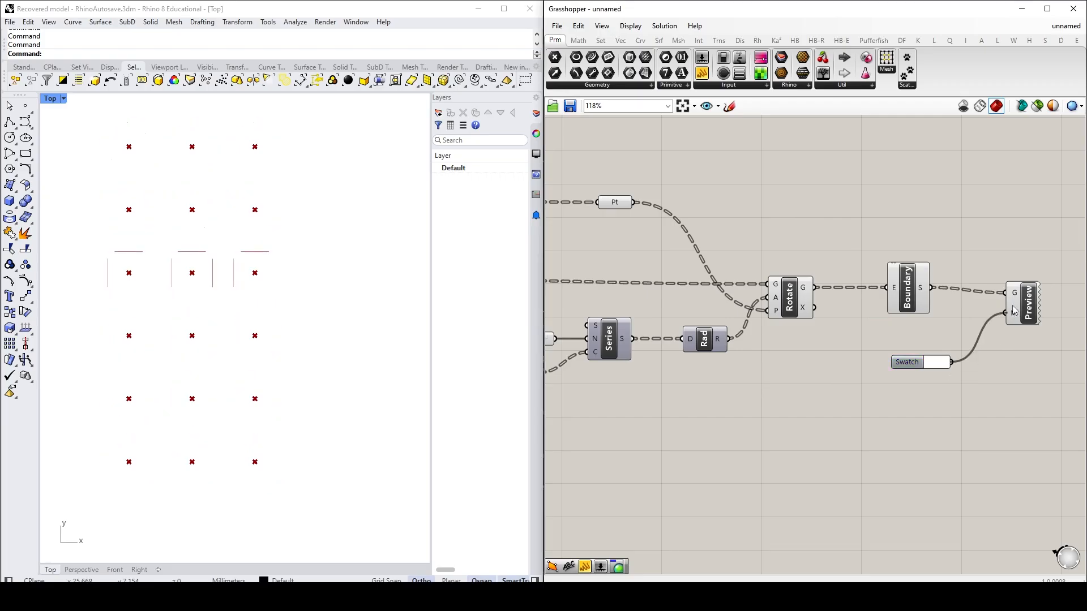
- Change the Colour Swatch from white to orange, with saturation 78 and value 100
{"action": "left_click", "coordinate": [936, 363]}
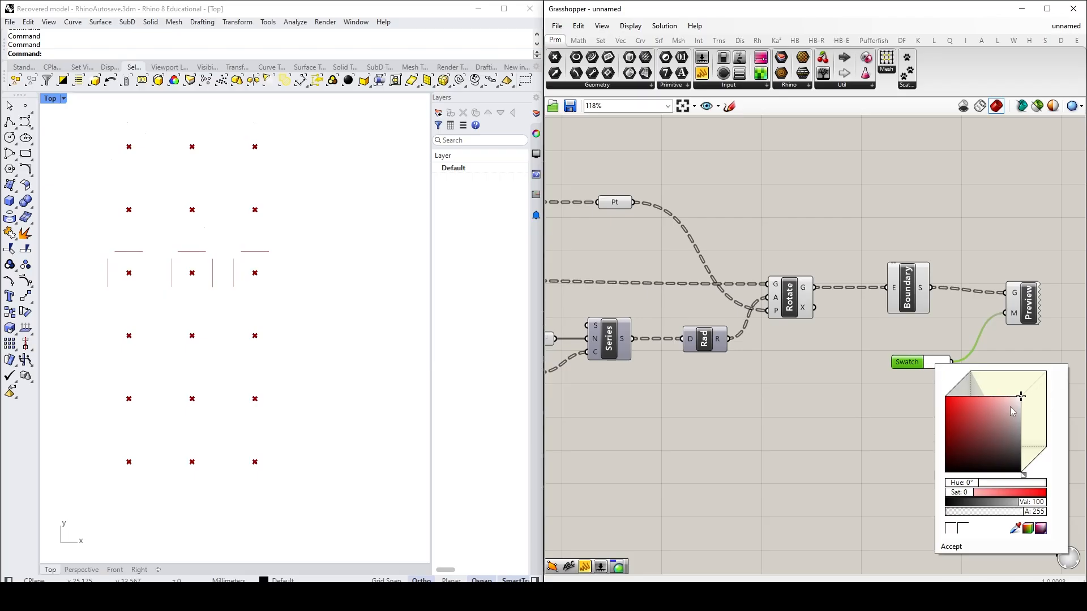
{"action": "left_click_drag", "start_coordinate": [1022, 399], "coordinate": [960, 383]}
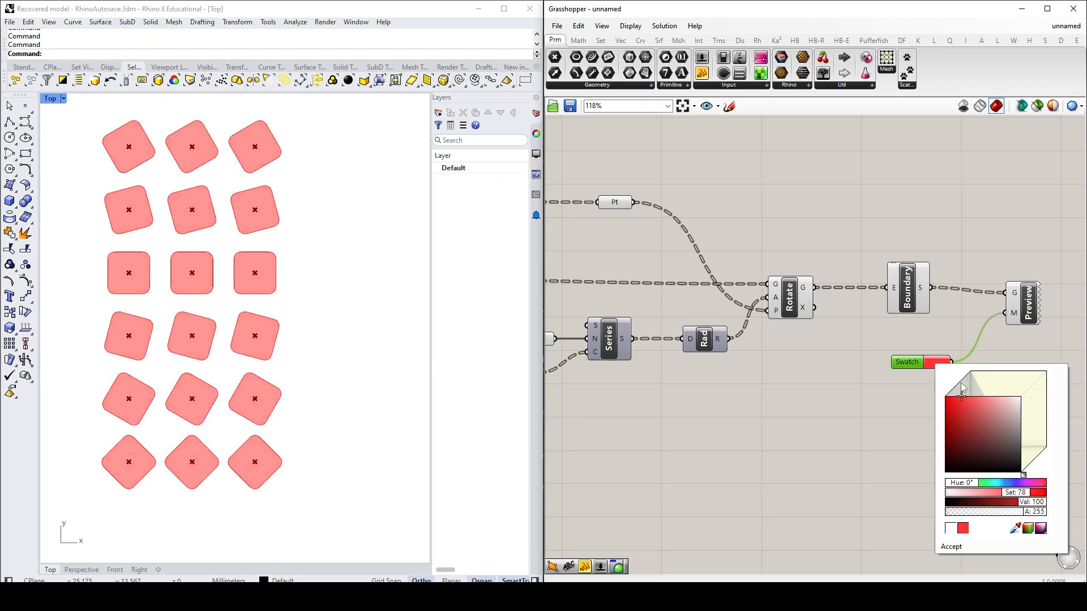
{"action": "left_click_drag", "start_coordinate": [974, 484], "coordinate": [979, 484]}
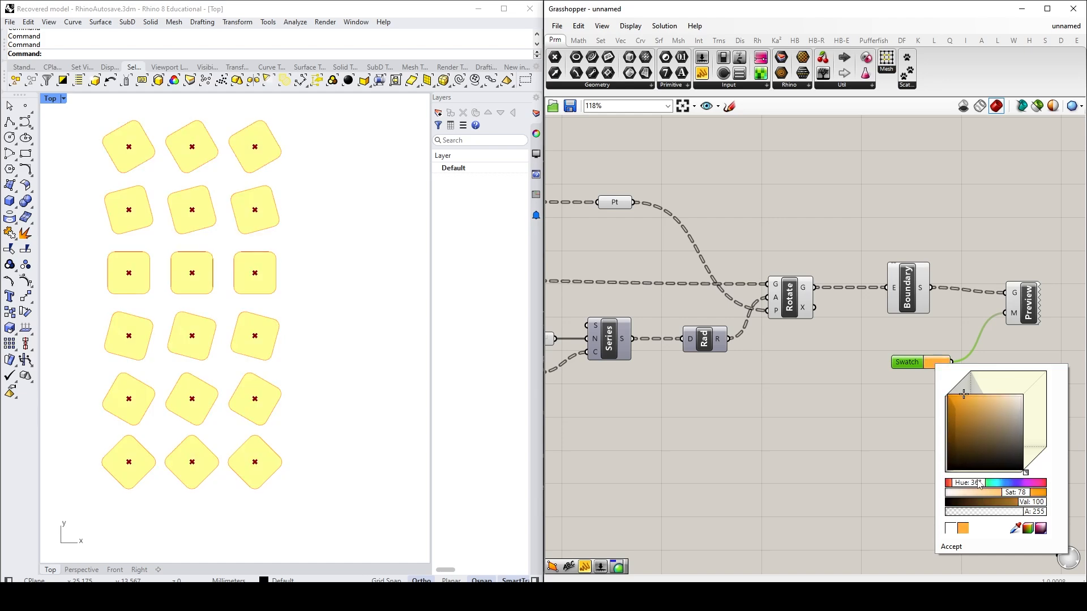
{"action": "left_click", "coordinate": [864, 442]}
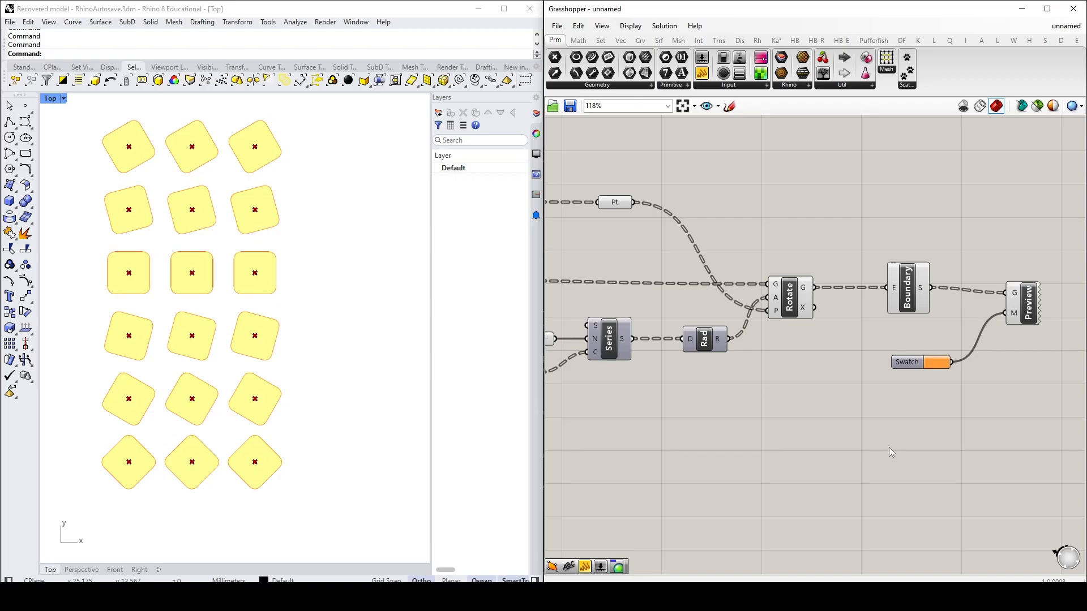
- Enlarge the square grid by setting Extent X to 10 and Extent Y to 13
{"action": "scroll", "coordinate": [777, 413], "scroll_direction": "down", "scroll_amount": 5}
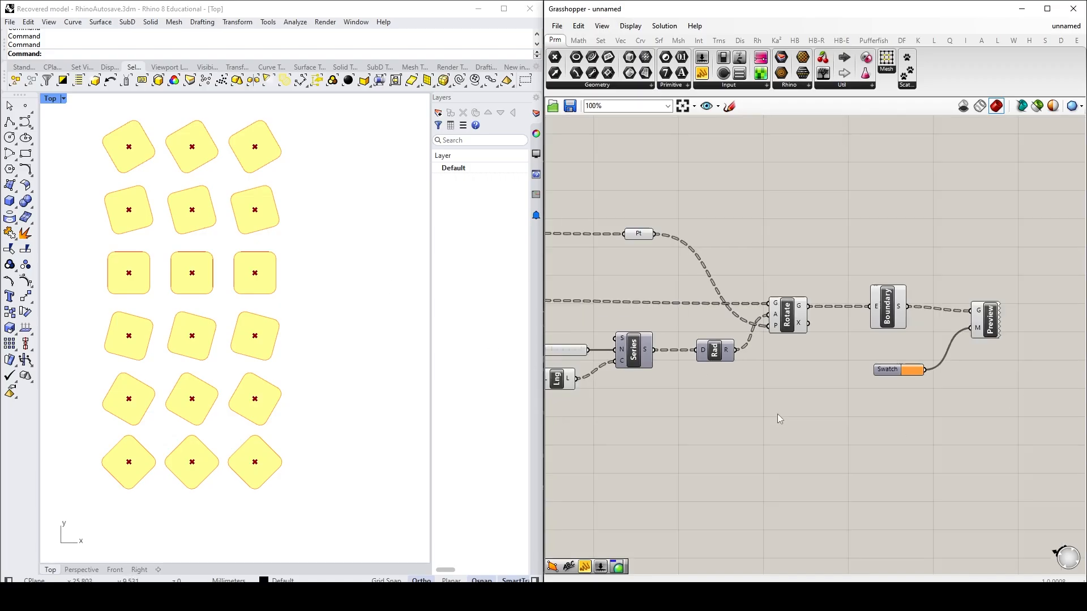
{"action": "scroll", "coordinate": [703, 321], "scroll_direction": "up", "scroll_amount": 2}
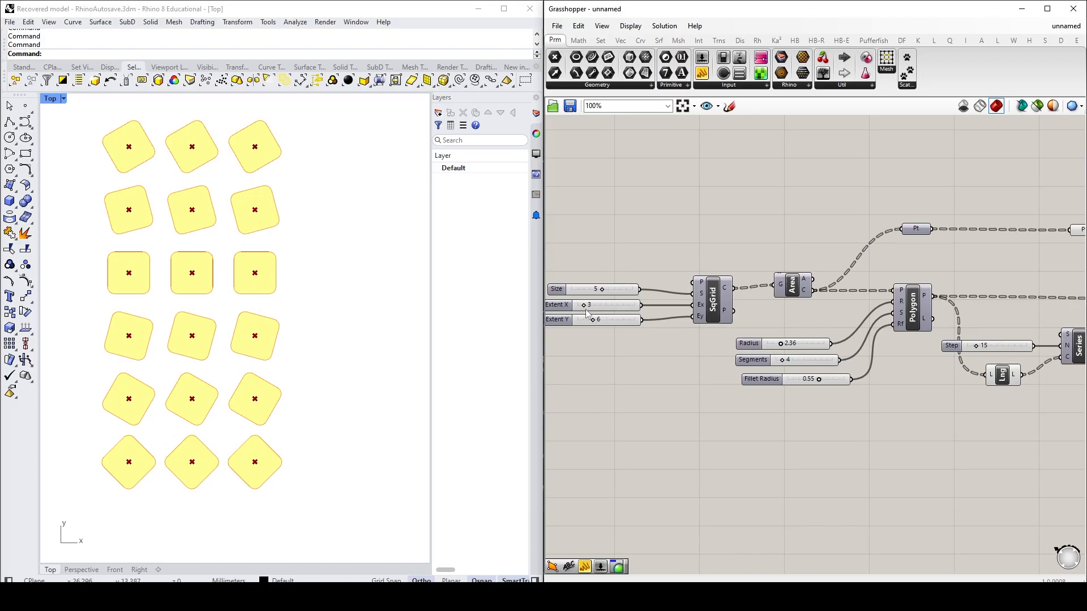
{"action": "left_click_drag", "start_coordinate": [583, 305], "coordinate": [606, 326]}
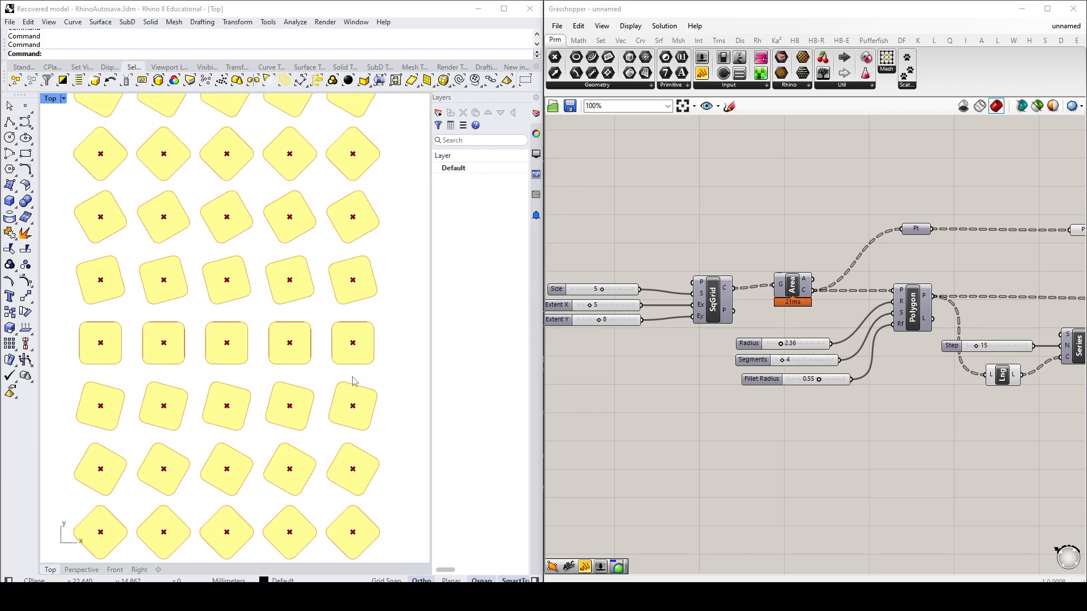
{"action": "scroll", "coordinate": [352, 381], "scroll_direction": "down", "scroll_amount": 2}
{"action": "left_click_drag", "start_coordinate": [590, 306], "coordinate": [604, 305]}
{"action": "right_click_drag", "start_coordinate": [412, 383], "coordinate": [305, 358]}
{"action": "scroll", "coordinate": [306, 380], "scroll_direction": "down", "scroll_amount": 2}
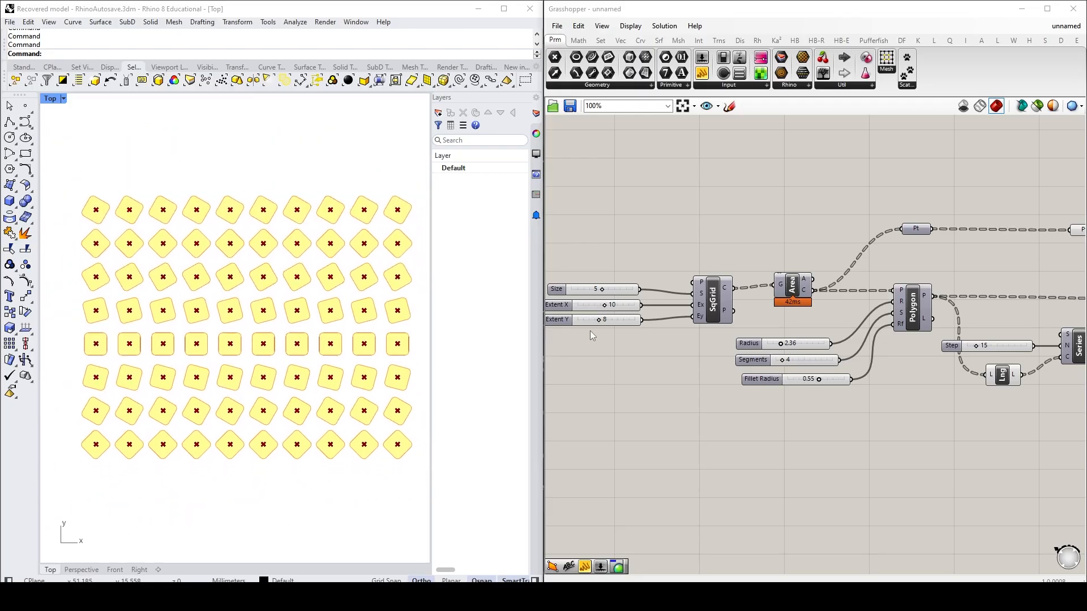
{"action": "left_click_drag", "start_coordinate": [599, 320], "coordinate": [609, 322]}
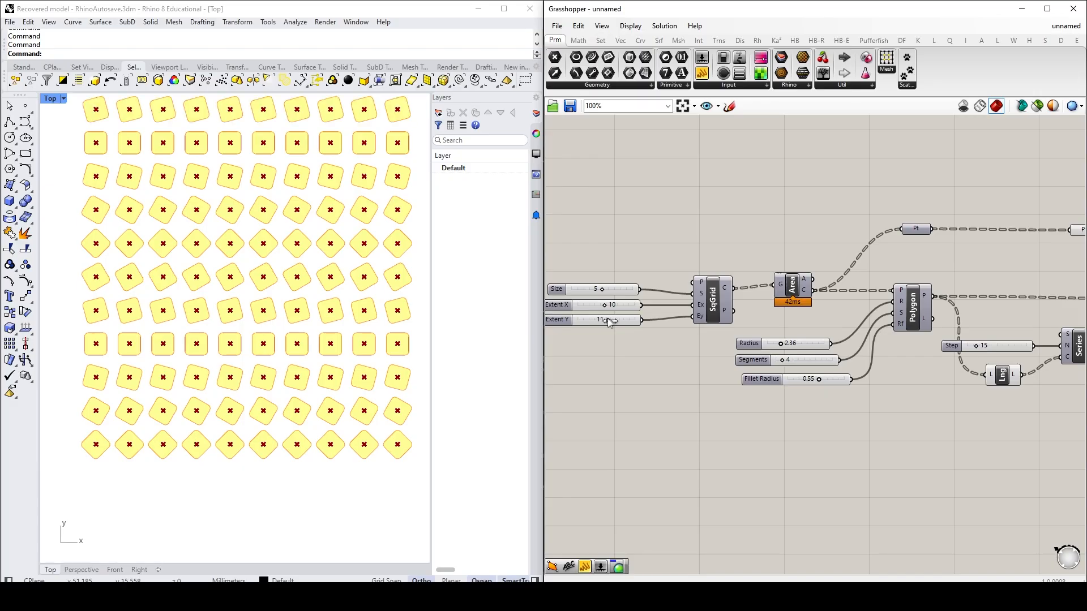
{"action": "right_click_drag", "start_coordinate": [287, 312], "coordinate": [284, 393]}
{"action": "left_click_drag", "start_coordinate": [606, 321], "coordinate": [614, 320]}
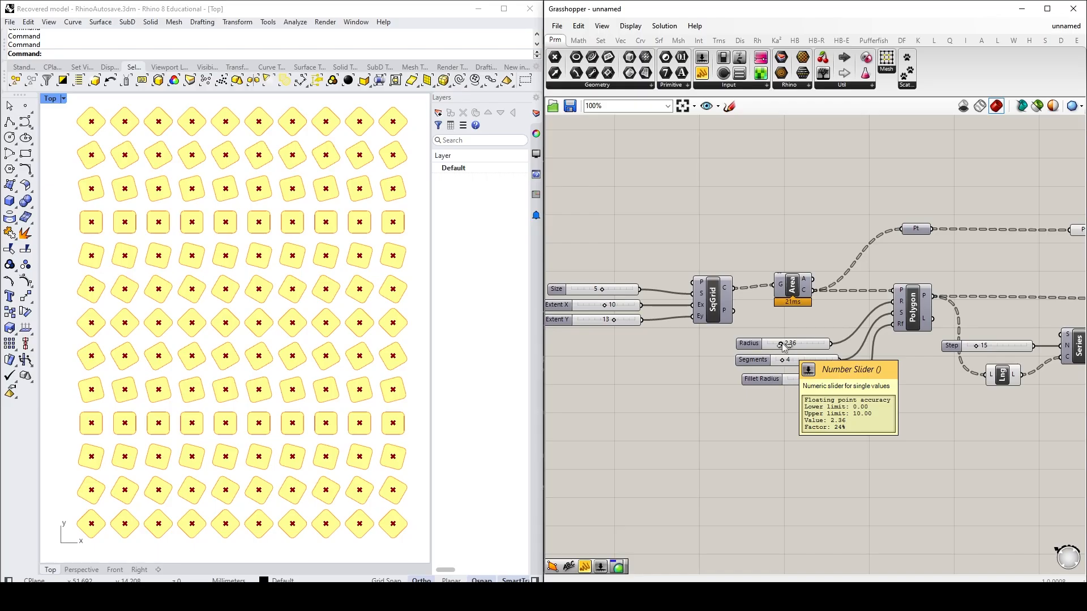
- Set the polygon Radius to 3.16 and the series Step to 7
{"action": "left_click_drag", "start_coordinate": [782, 346], "coordinate": [787, 346]}
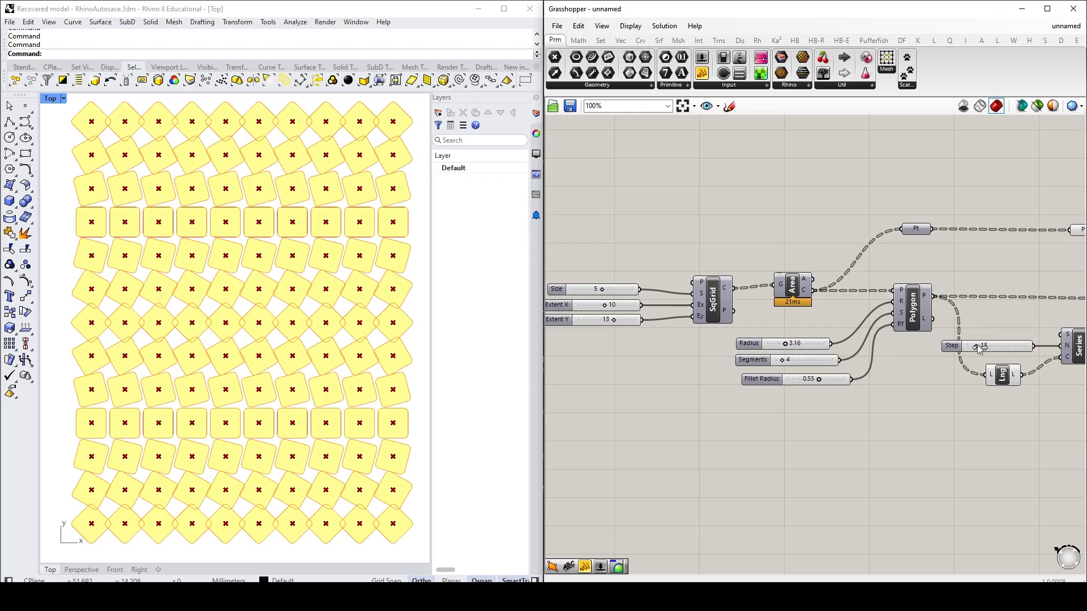
{"action": "mouse_move", "coordinate": [981, 346]}
{"action": "left_mouse_down"}
{"action": "mouse_move", "coordinate": [1036, 346]}
{"action": "mouse_move", "coordinate": [962, 357]}
{"action": "mouse_move", "coordinate": [975, 350]}
{"action": "left_mouse_up"}
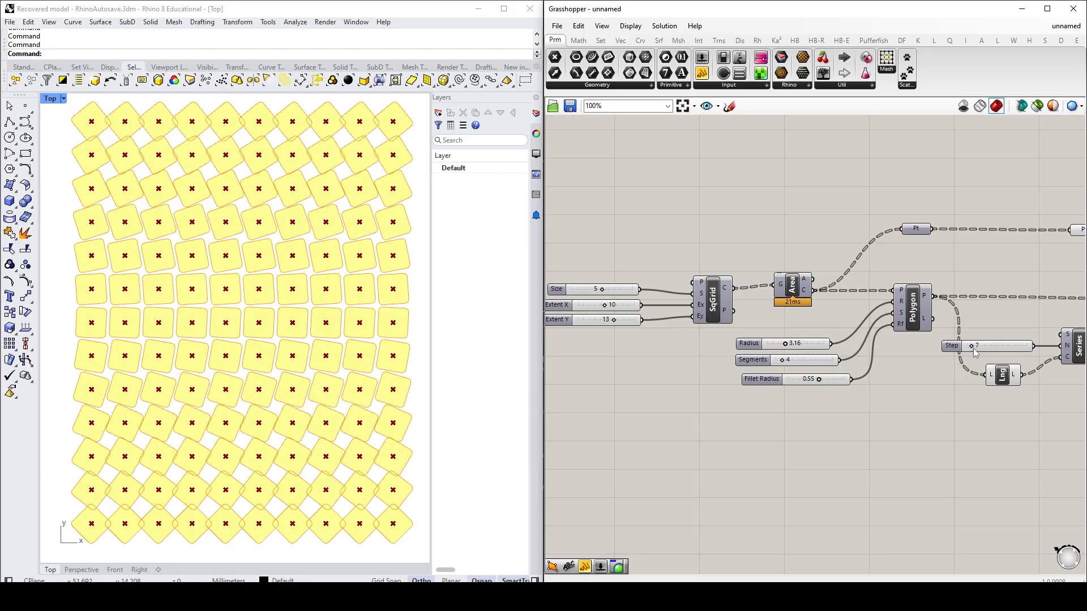
- Turn off the preview of the Point parameter that feeds Rotate's plane input
{"action": "right_click_drag", "start_coordinate": [966, 463], "coordinate": [803, 456]}
{"action": "left_click", "coordinate": [931, 232]}
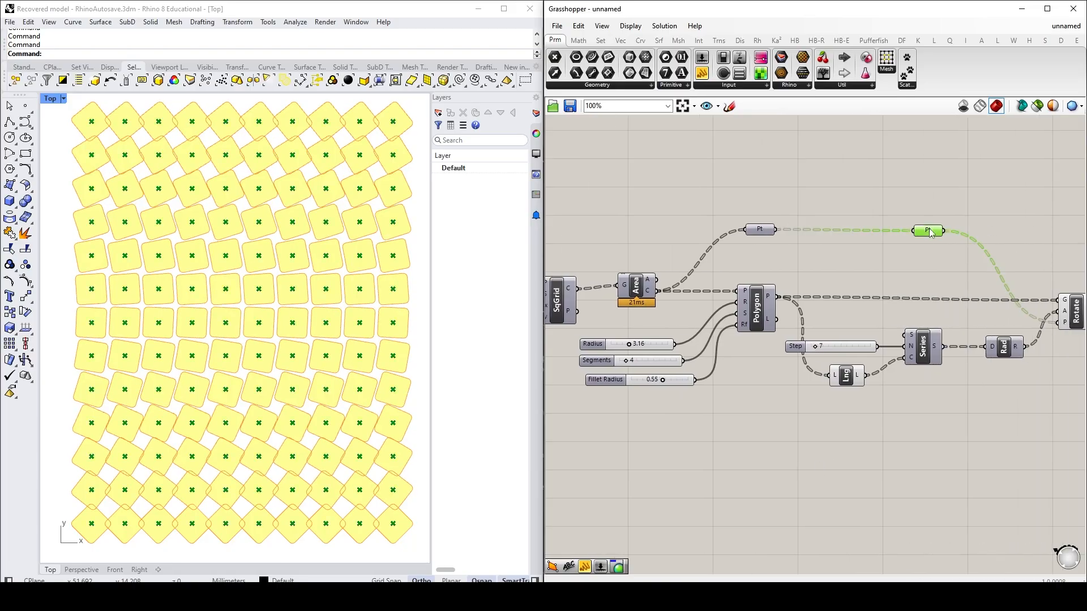
{"action": "right_click", "coordinate": [931, 232]}
{"action": "left_click", "coordinate": [957, 251]}
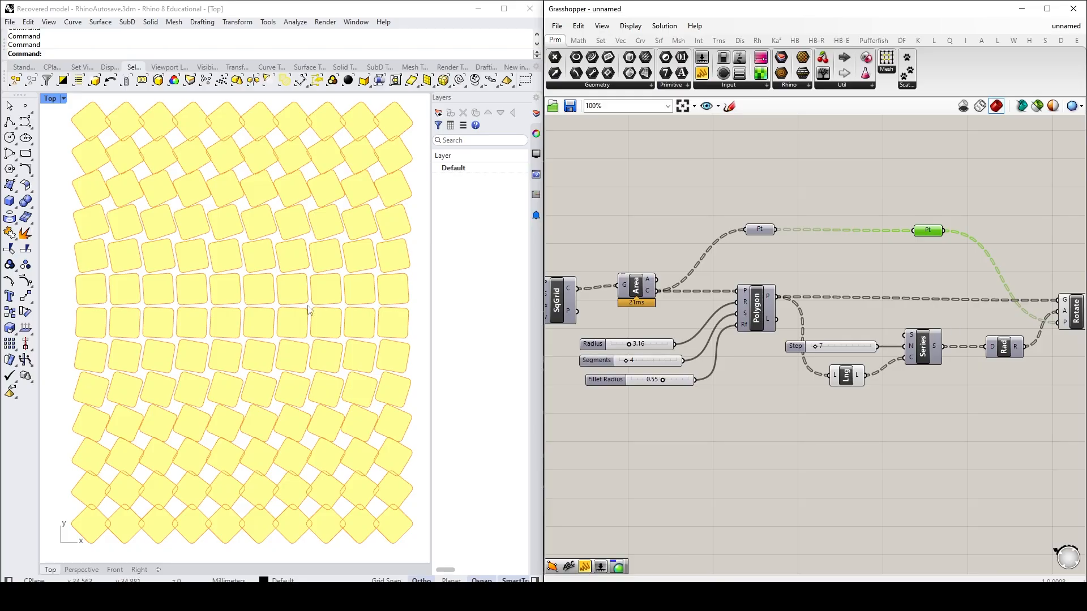
- Set the polygon Radius to 3.76 and the series Step to 15
{"action": "right_click_drag", "start_coordinate": [670, 416], "coordinate": [886, 459]}
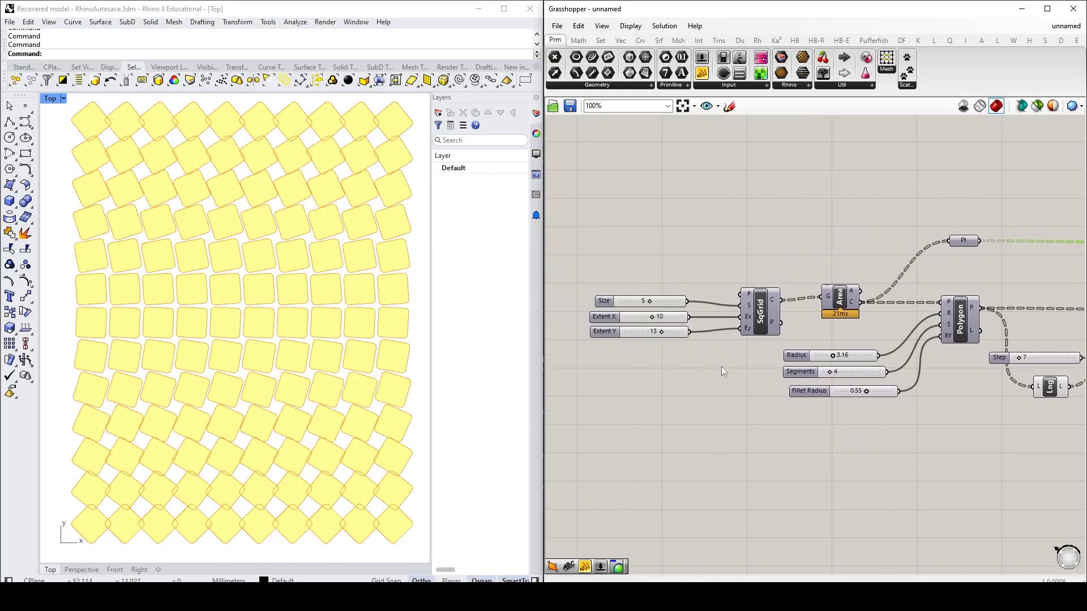
{"action": "left_click_drag", "start_coordinate": [832, 358], "coordinate": [834, 357]}
{"action": "left_click_drag", "start_coordinate": [1013, 360], "coordinate": [1025, 362]}
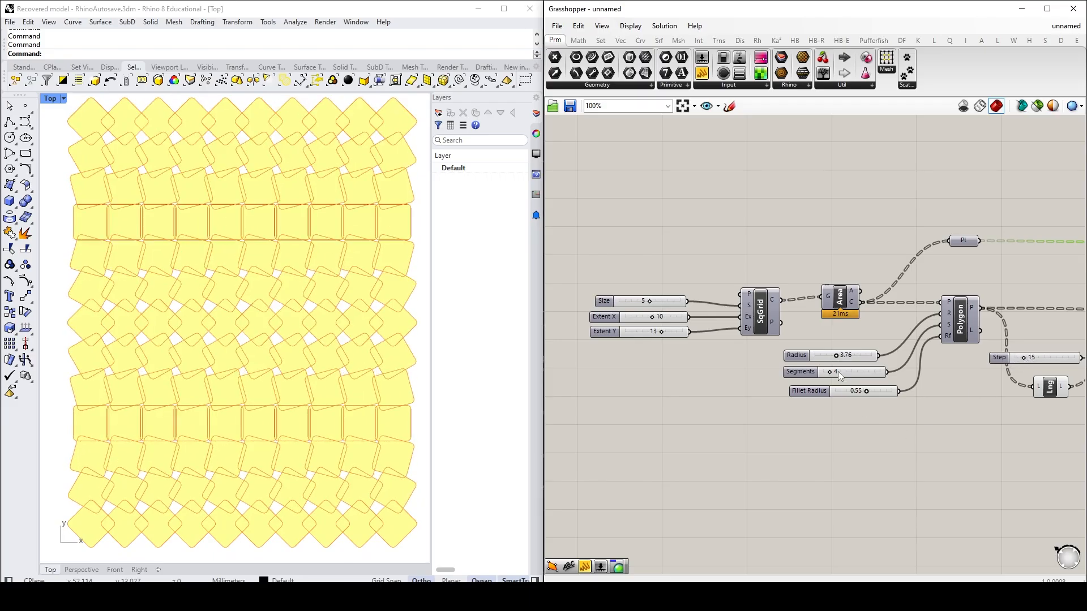
- Set the polygon Segments to 8, the Radius to 3.26 and the series Step to 0
{"action": "left_click_drag", "start_coordinate": [833, 371], "coordinate": [865, 369]}
{"action": "left_click", "coordinate": [934, 462]}
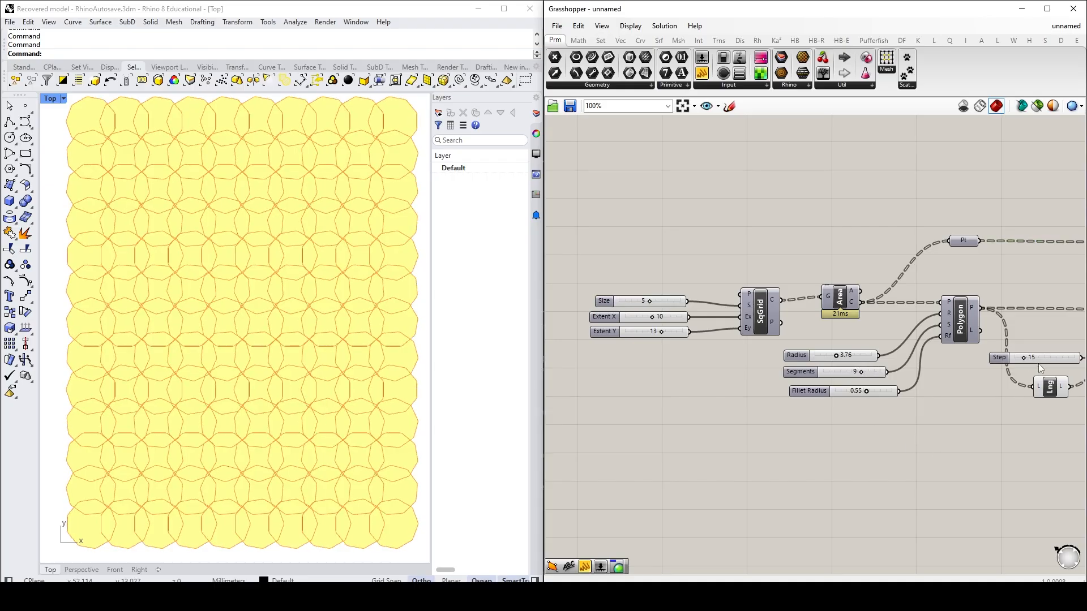
{"action": "left_click_drag", "start_coordinate": [1027, 360], "coordinate": [1014, 360]}
{"action": "left_click_drag", "start_coordinate": [836, 356], "coordinate": [855, 373]}
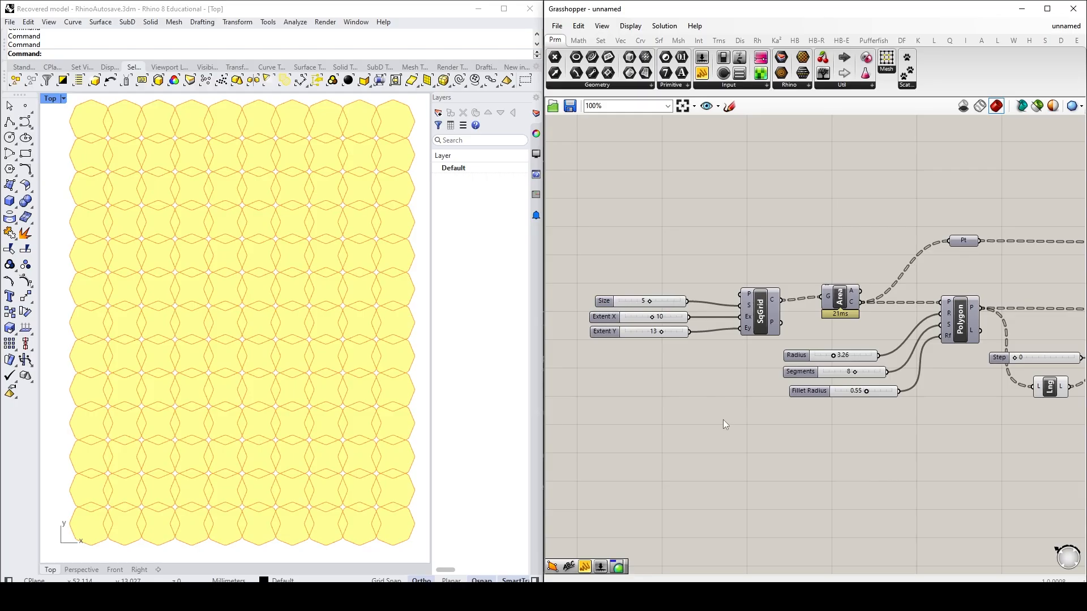
- Group the Size, Extent X and Extent Y sliders and colour the group strong red
{"action": "left_click_drag", "start_coordinate": [714, 379], "coordinate": [568, 262]}
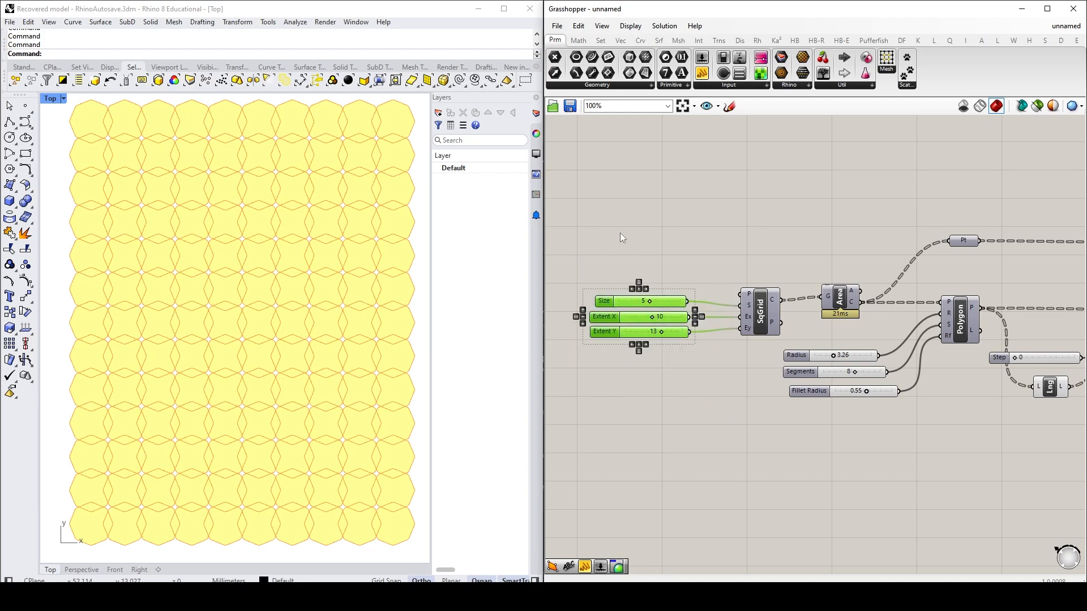
{"action": "right_click", "coordinate": [621, 237]}
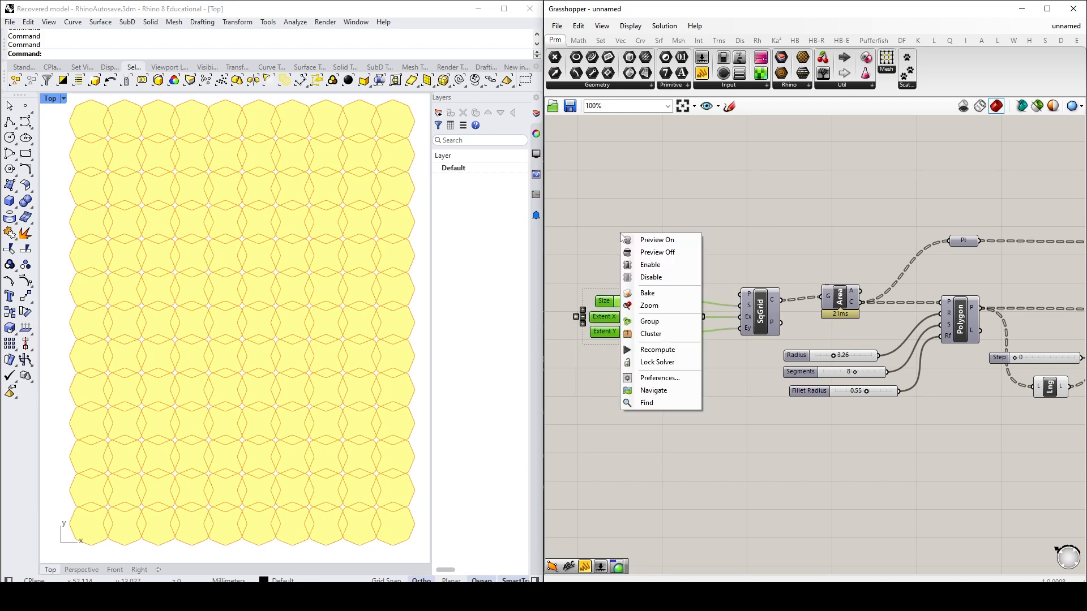
{"action": "left_click", "coordinate": [654, 326]}
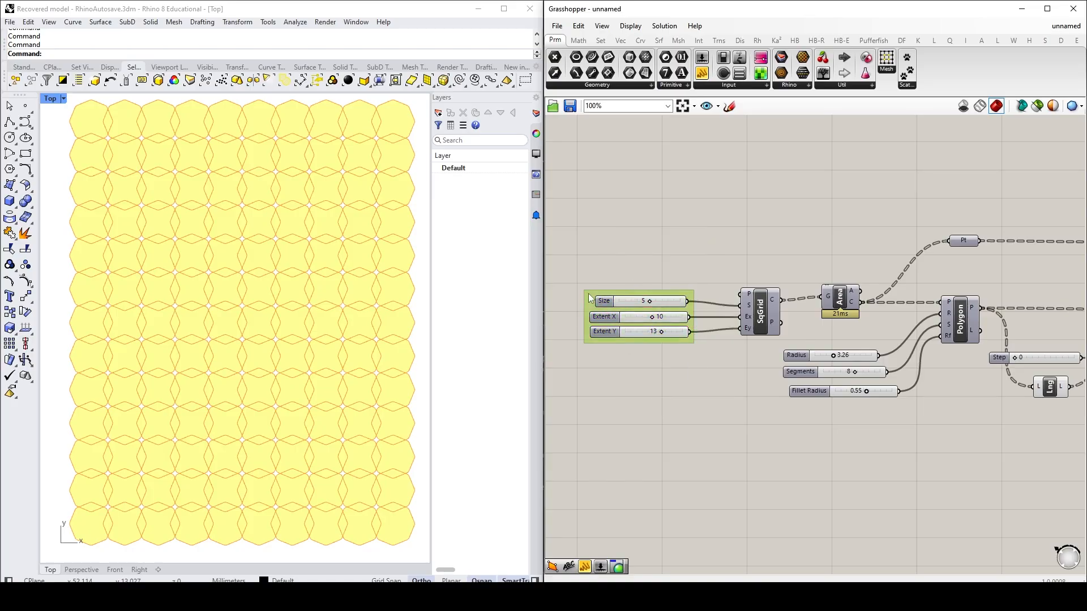
{"action": "right_click", "coordinate": [588, 299]}
{"action": "mouse_move", "coordinate": [699, 419]}
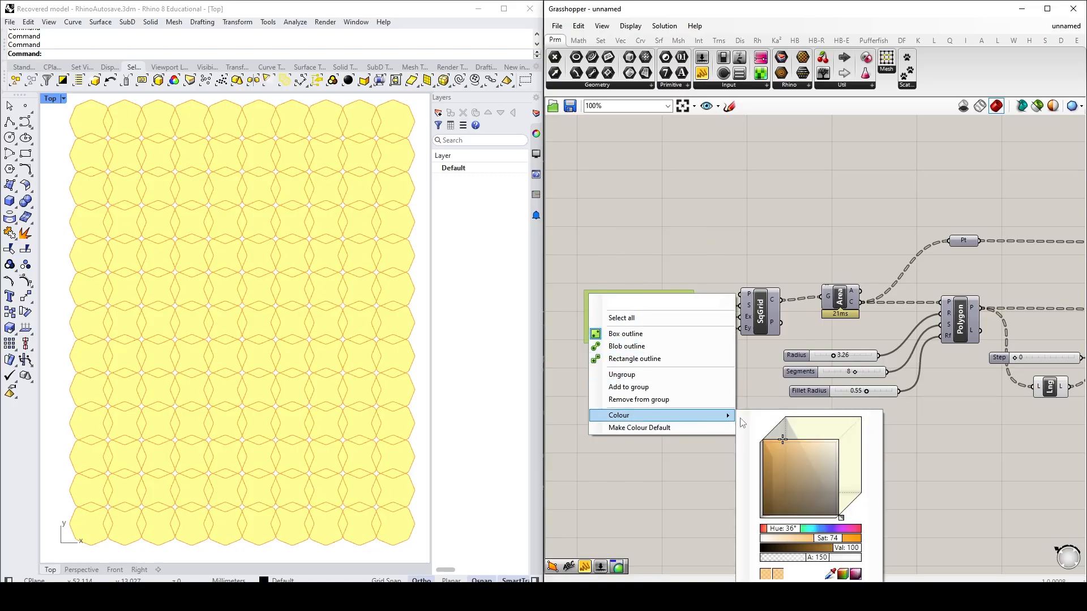
{"action": "left_click_drag", "start_coordinate": [786, 532], "coordinate": [760, 535]}
{"action": "left_click_drag", "start_coordinate": [786, 454], "coordinate": [718, 430]}
{"action": "left_click", "coordinate": [672, 463]}
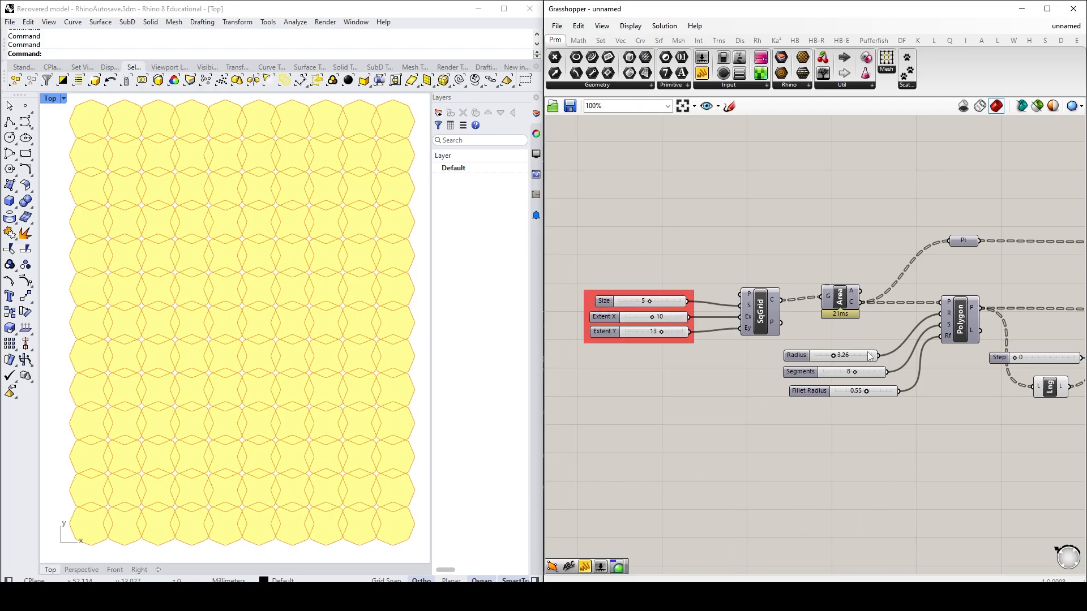
- Group the Radius, Segments and Fillet Radius sliders and colour the group red with hue 0°
{"action": "left_click_drag", "start_coordinate": [923, 456], "coordinate": [759, 345]}
{"action": "right_click", "coordinate": [813, 330]}
{"action": "left_click", "coordinate": [842, 419]}
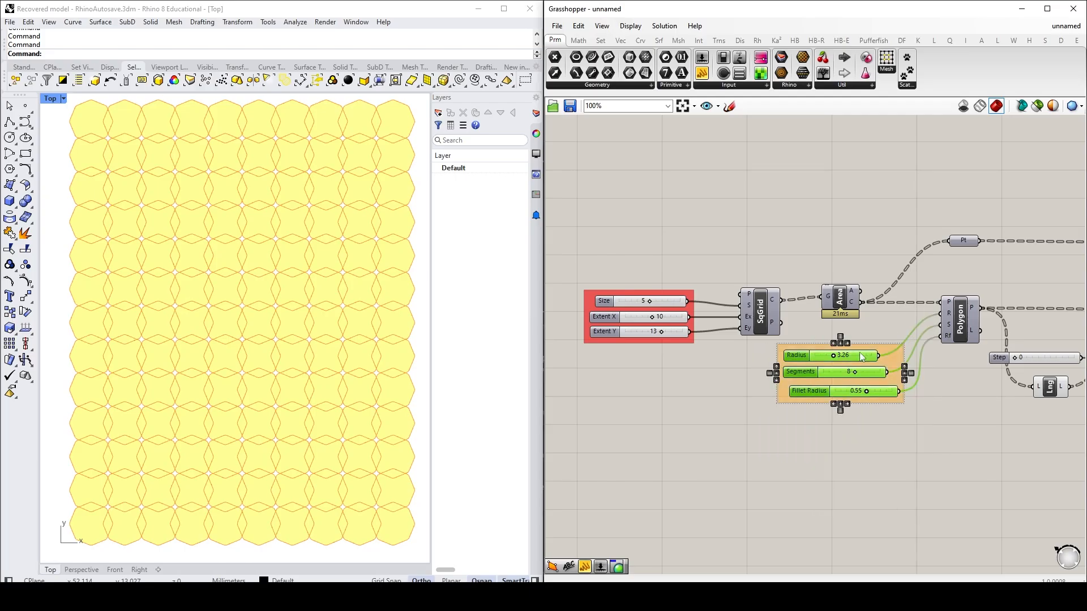
{"action": "right_click", "coordinate": [887, 353]}
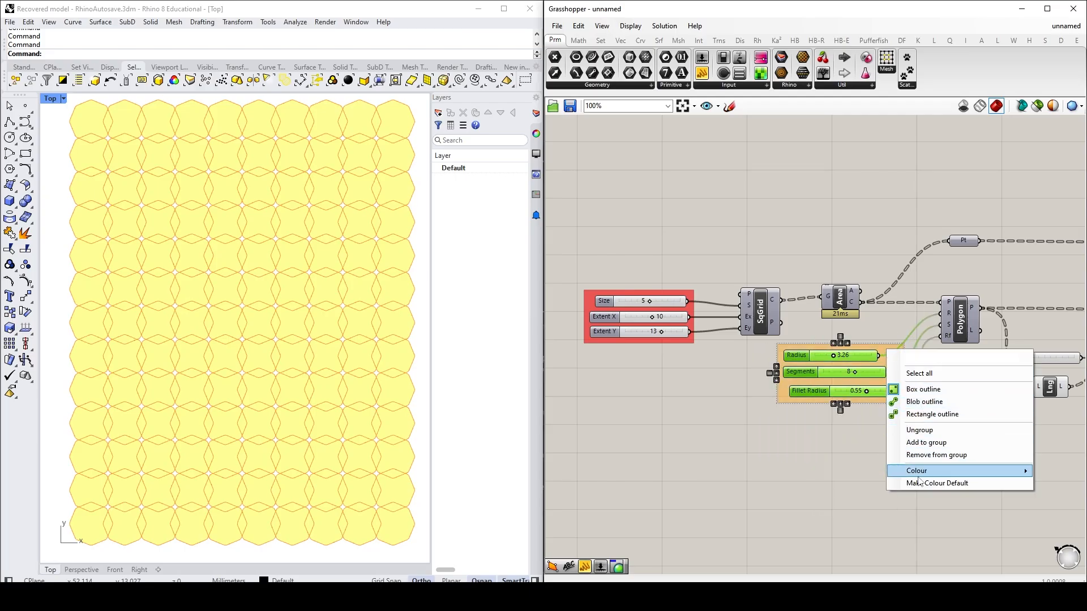
{"action": "mouse_move", "coordinate": [917, 478]}
{"action": "left_click", "coordinate": [766, 529]}
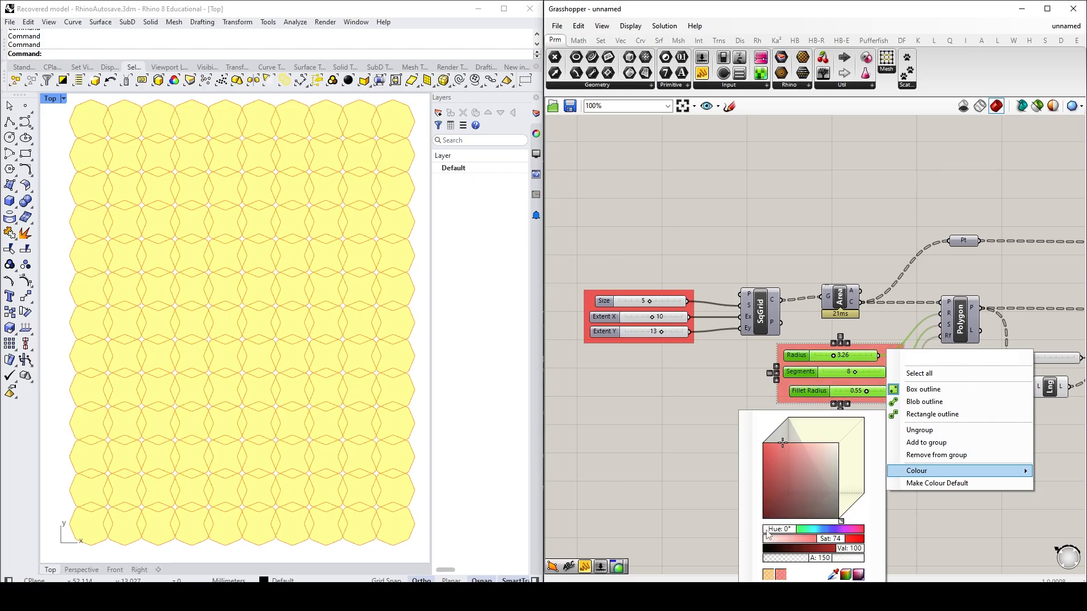
{"action": "left_click", "coordinate": [712, 508]}
- Move the polygon slider group beneath the grid slider group, and place the Step slider below it
{"action": "left_click_drag", "start_coordinate": [887, 361], "coordinate": [695, 372]}
{"action": "left_click", "coordinate": [880, 447]}
{"action": "left_click_drag", "start_coordinate": [996, 358], "coordinate": [619, 450]}
{"action": "left_click", "coordinate": [829, 492]}
{"action": "right_click_drag", "start_coordinate": [834, 491], "coordinate": [685, 427]}
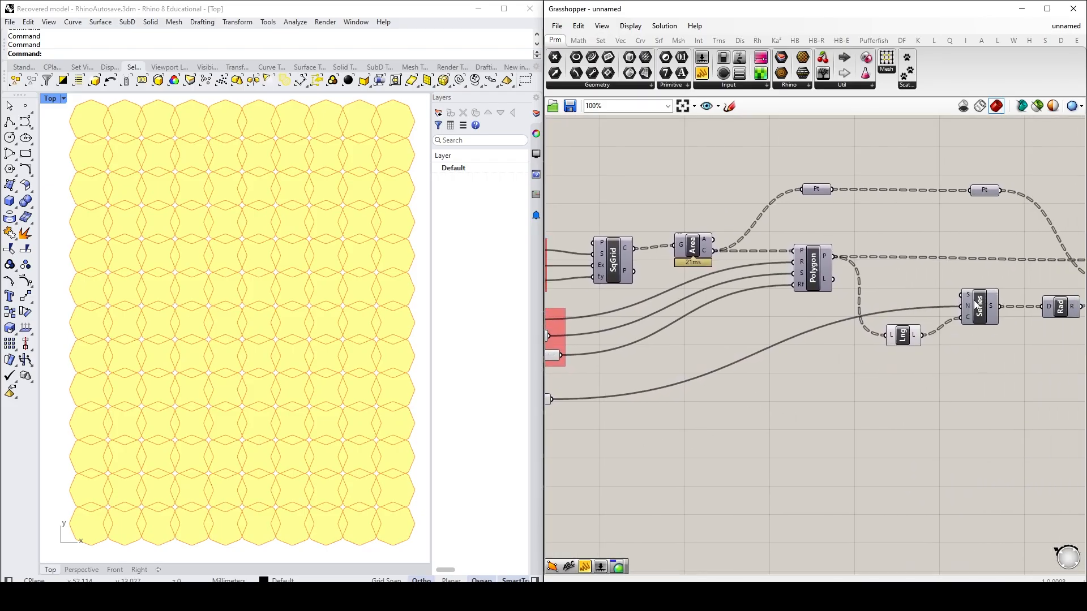
{"action": "right_click_drag", "start_coordinate": [785, 406], "coordinate": [902, 401]}
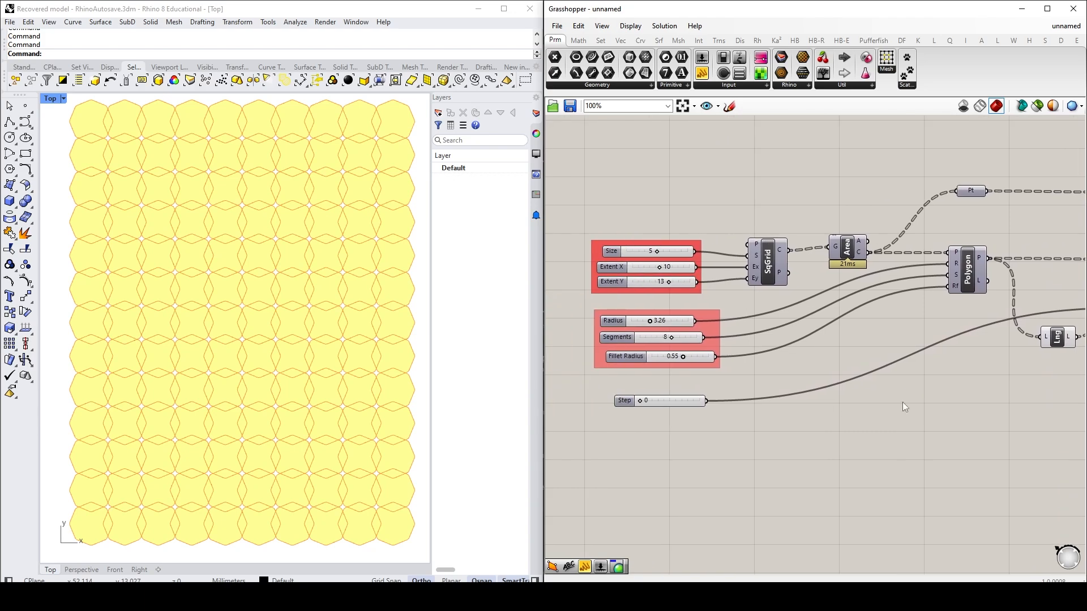
- Rename the Step slider to "Amount of Rotation in Series"
{"action": "right_click", "coordinate": [624, 401]}
{"action": "type", "text": "Rotati"}
{"action": "key", "text": "BackSpace"}
{"action": "key", "text": "BackSpace"}
{"action": "key", "text": "BackSpace"}
{"action": "key", "text": "BackSpace"}
{"action": "key", "text": "BackSpace"}
{"action": "key", "text": "BackSpace"}
{"action": "type", "text": "Amou"}
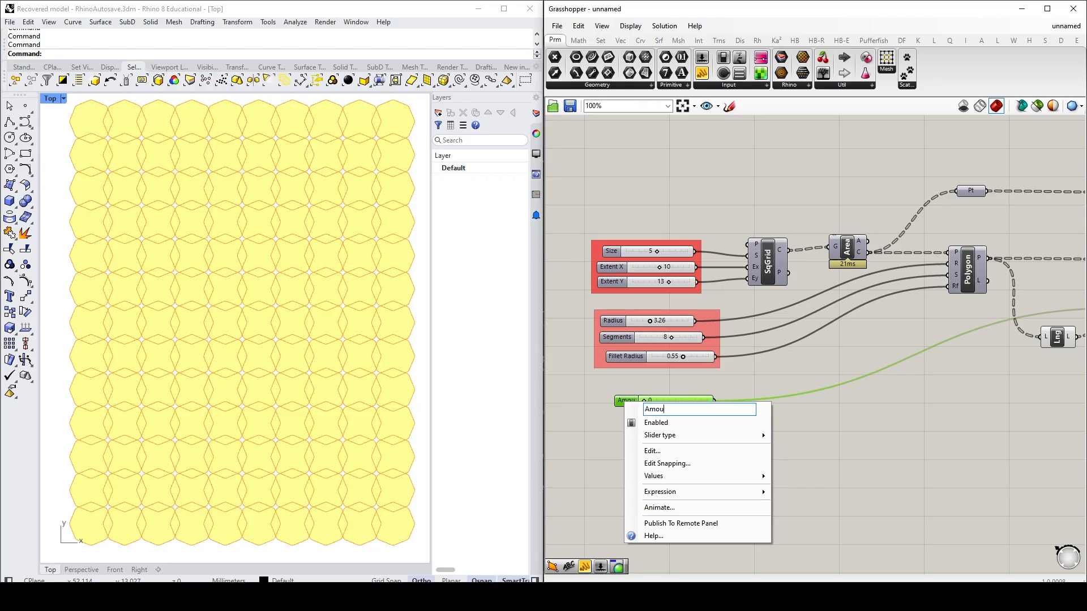
{"action": "type", "text": "nt of Rotation in Series"}
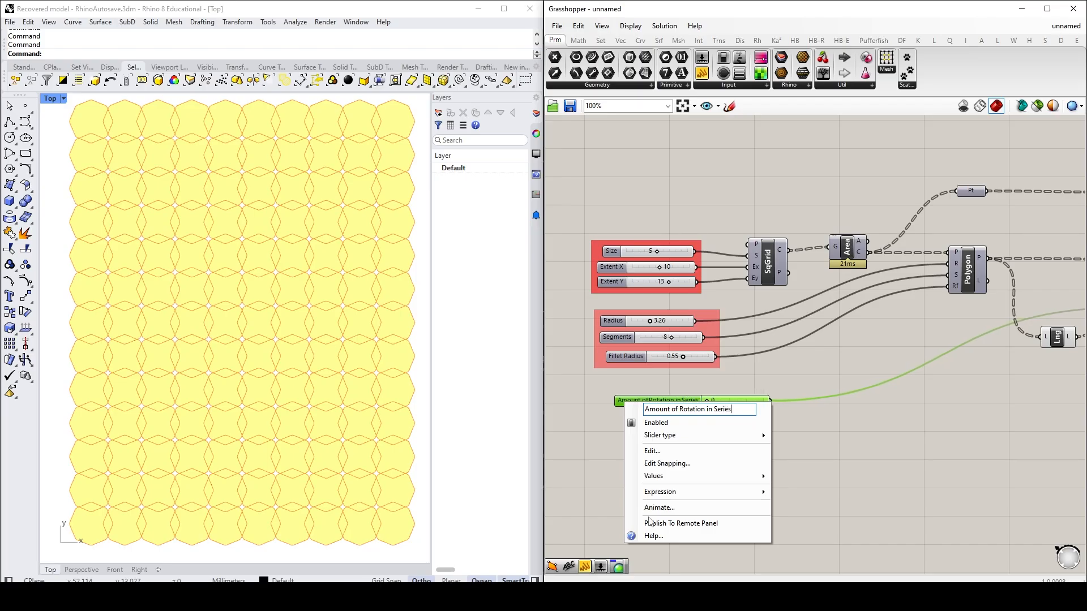
{"action": "left_click", "coordinate": [891, 423]}
- Group the Amount of Rotation in Series slider on its own
{"action": "left_click_drag", "start_coordinate": [848, 452], "coordinate": [613, 387]}
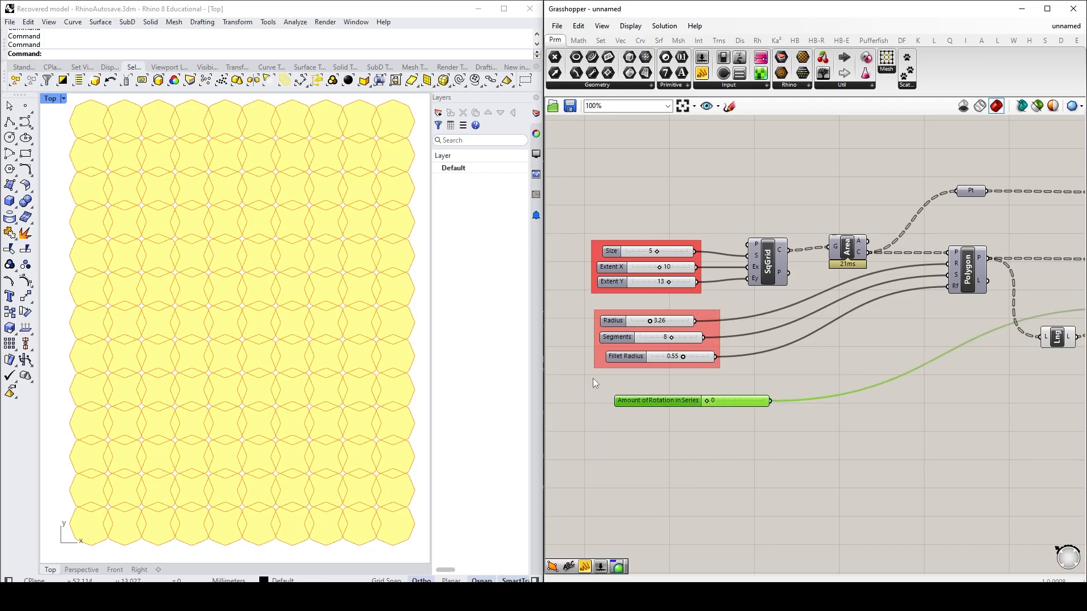
{"action": "right_click", "coordinate": [587, 384]}
{"action": "left_click", "coordinate": [614, 470]}
- Colour the rotation slider's group red with hue 0° and shift it slightly to line up beneath the polygon slider group
{"action": "left_click", "coordinate": [653, 395]}
{"action": "right_click", "coordinate": [653, 396]}
{"action": "mouse_move", "coordinate": [685, 517]}
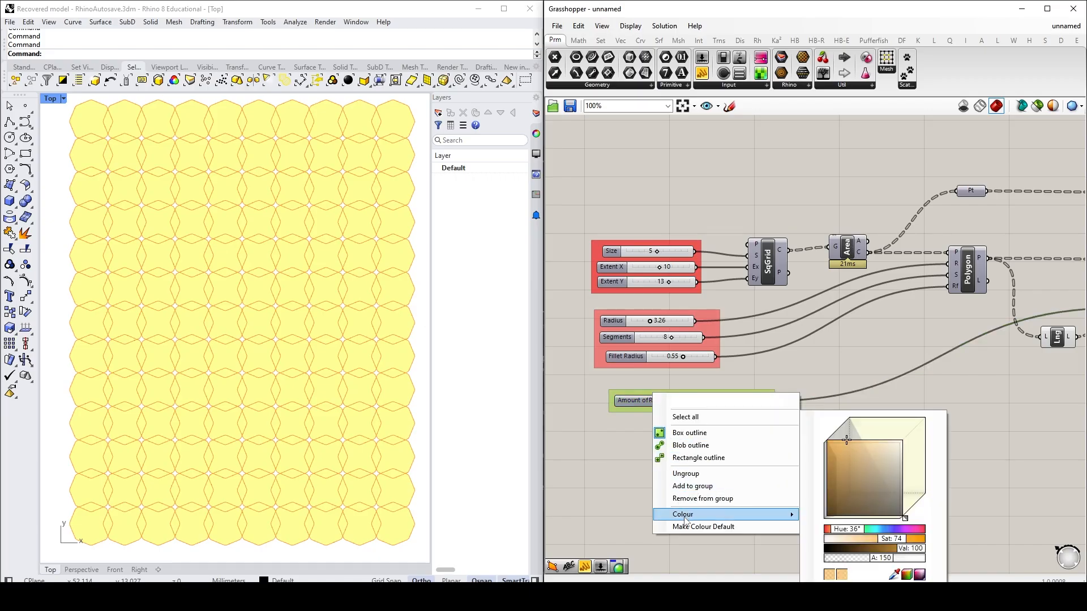
{"action": "left_click", "coordinate": [830, 529]}
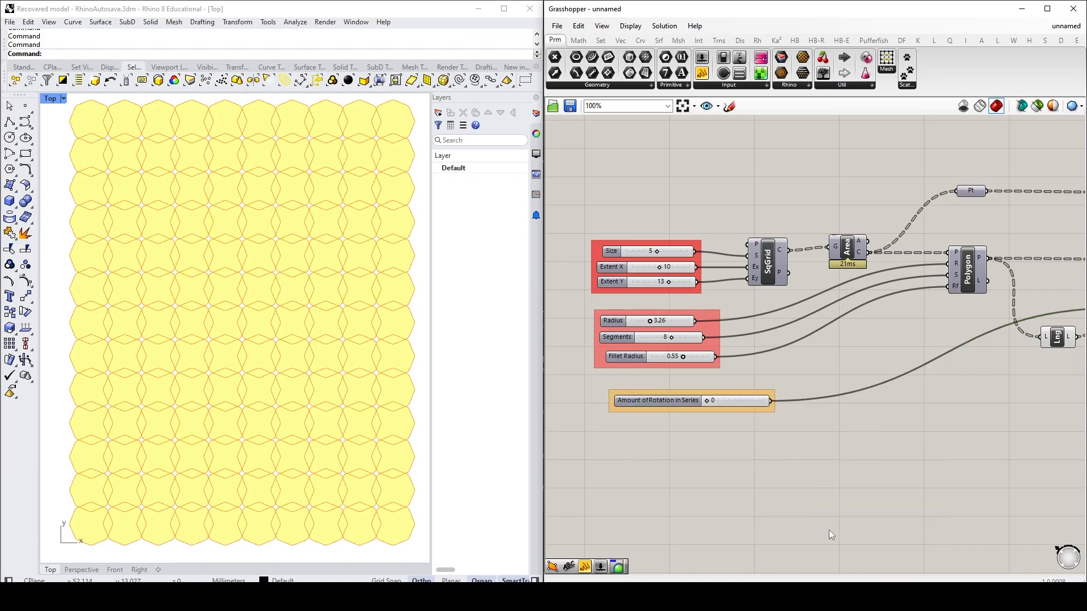
{"action": "right_click", "coordinate": [651, 396]}
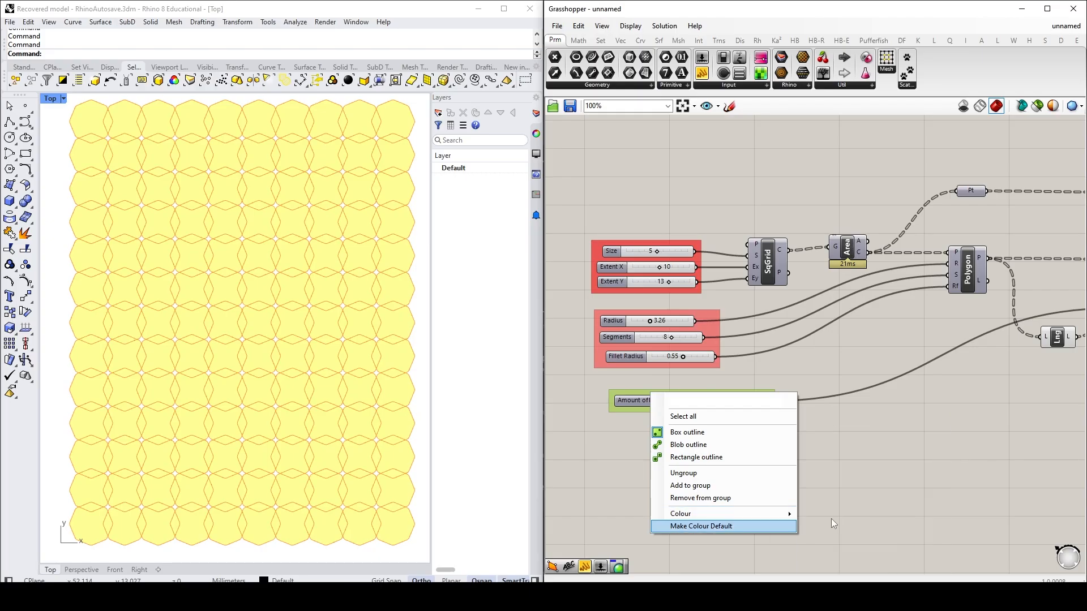
{"action": "mouse_move", "coordinate": [763, 514]}
{"action": "left_click_drag", "start_coordinate": [843, 530], "coordinate": [825, 530]}
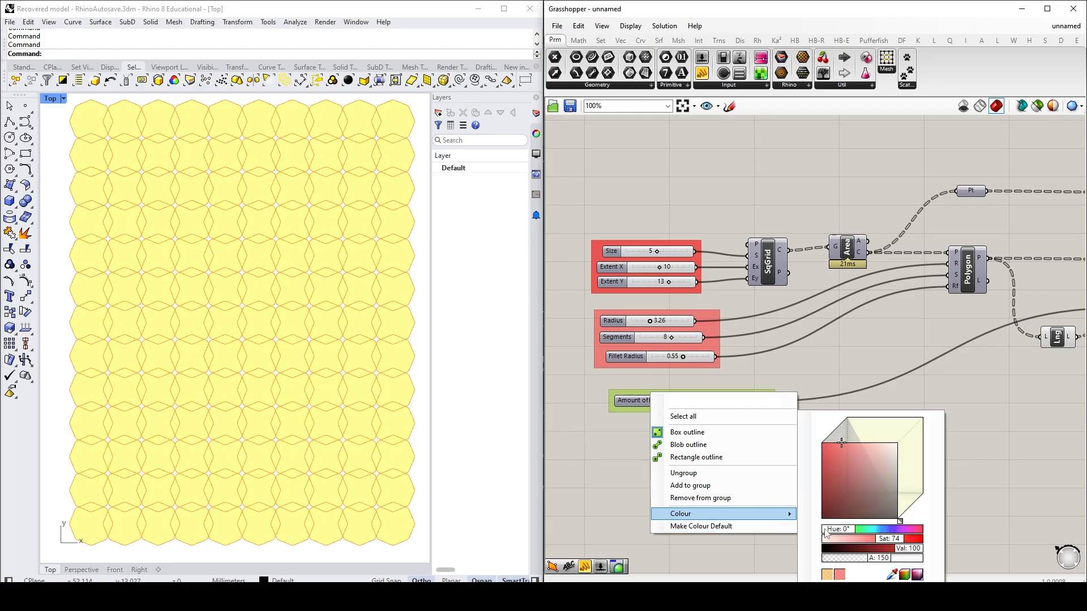
{"action": "left_click", "coordinate": [705, 527]}
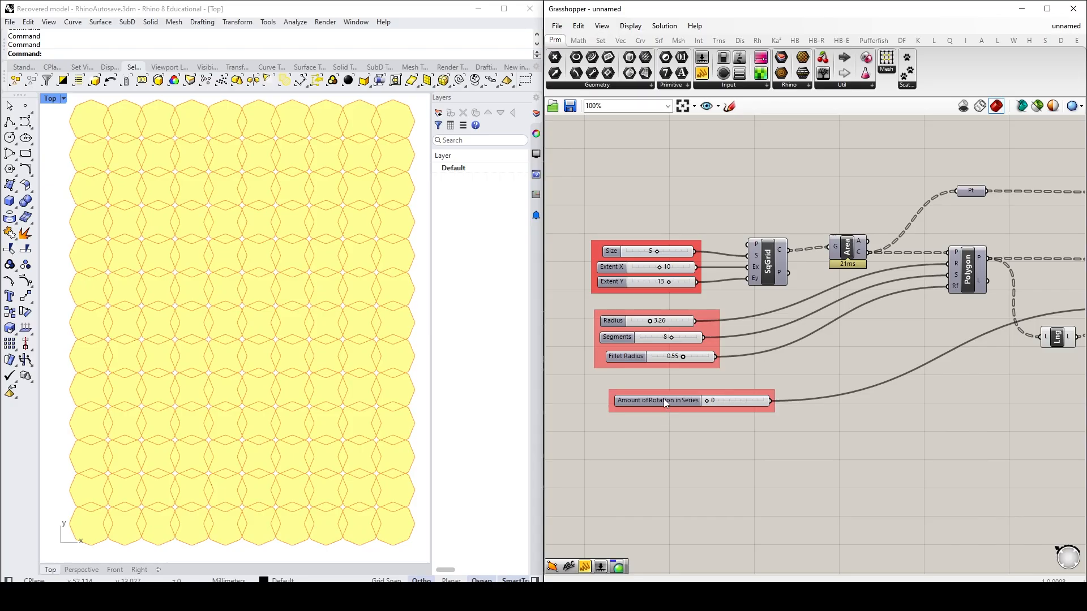
{"action": "left_click_drag", "start_coordinate": [663, 400], "coordinate": [652, 394]}
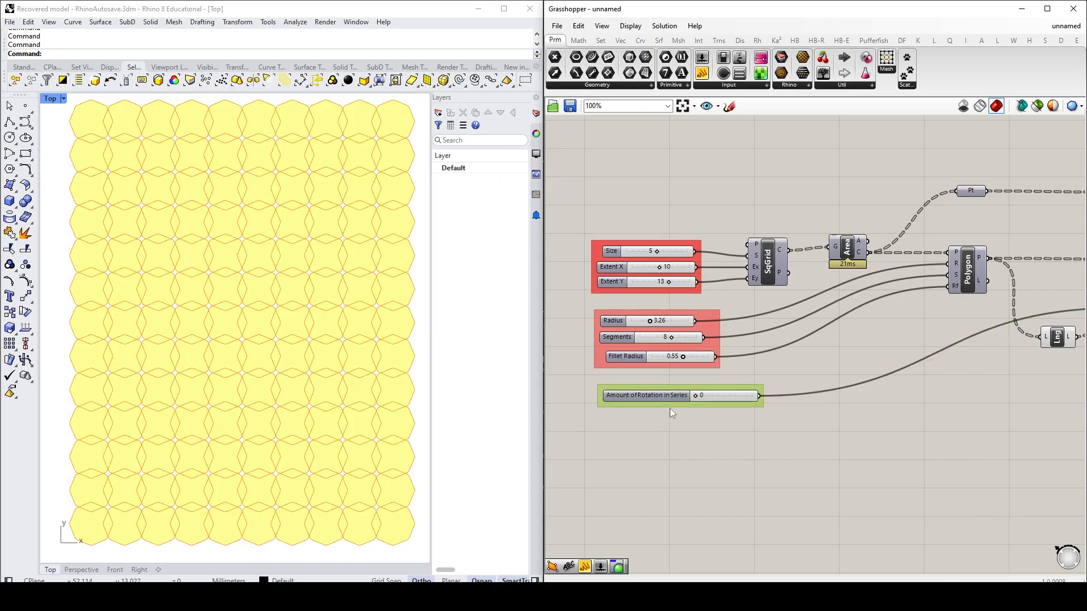
{"action": "left_click", "coordinate": [727, 488]}
- Group the SqGrid and Area components together
{"action": "right_click_drag", "start_coordinate": [895, 470], "coordinate": [729, 461]}
{"action": "right_click_drag", "start_coordinate": [843, 463], "coordinate": [741, 460]}
{"action": "scroll", "coordinate": [754, 452], "scroll_direction": "down", "scroll_amount": 1}
{"action": "right_click_drag", "start_coordinate": [797, 427], "coordinate": [919, 458]}
{"action": "left_click_drag", "start_coordinate": [752, 383], "coordinate": [634, 250]}
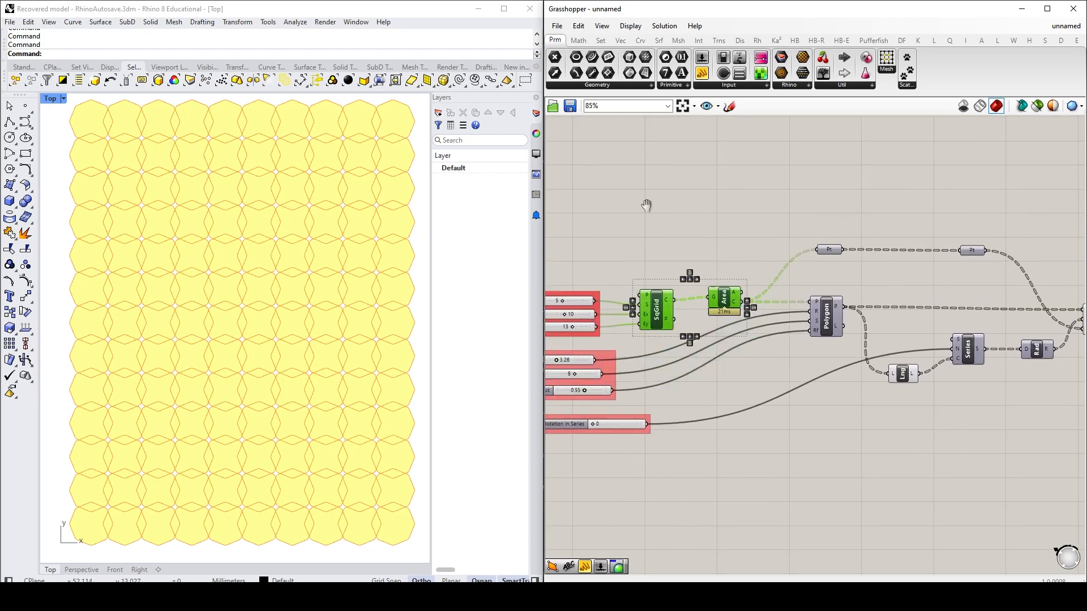
{"action": "right_click", "coordinate": [678, 225]}
{"action": "left_click", "coordinate": [706, 310]}
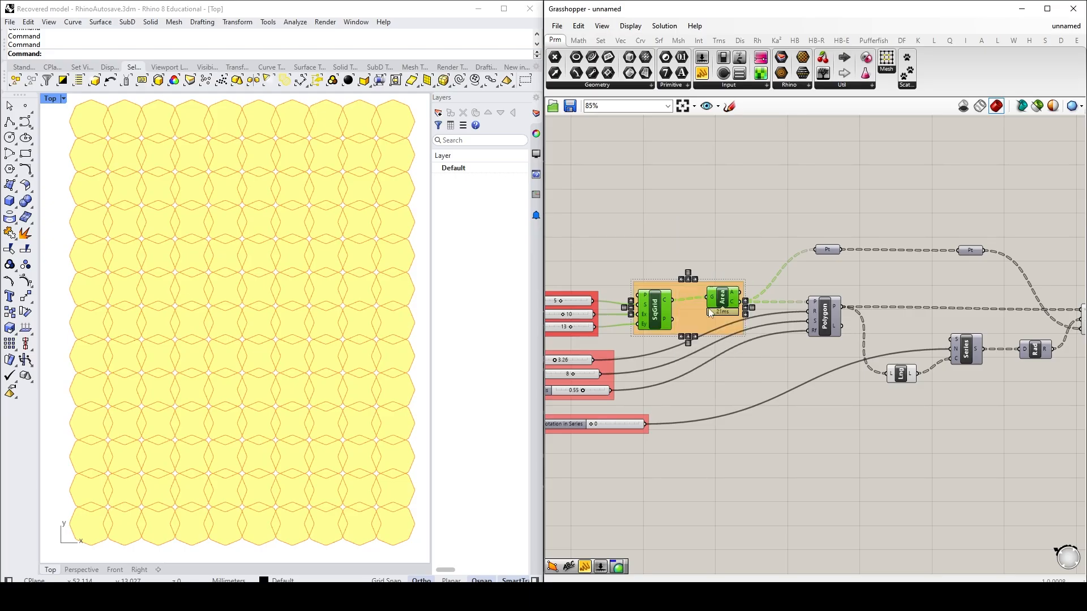
- Colour the group around the SqGrid and Area components translucent grey
{"action": "right_click", "coordinate": [680, 310]}
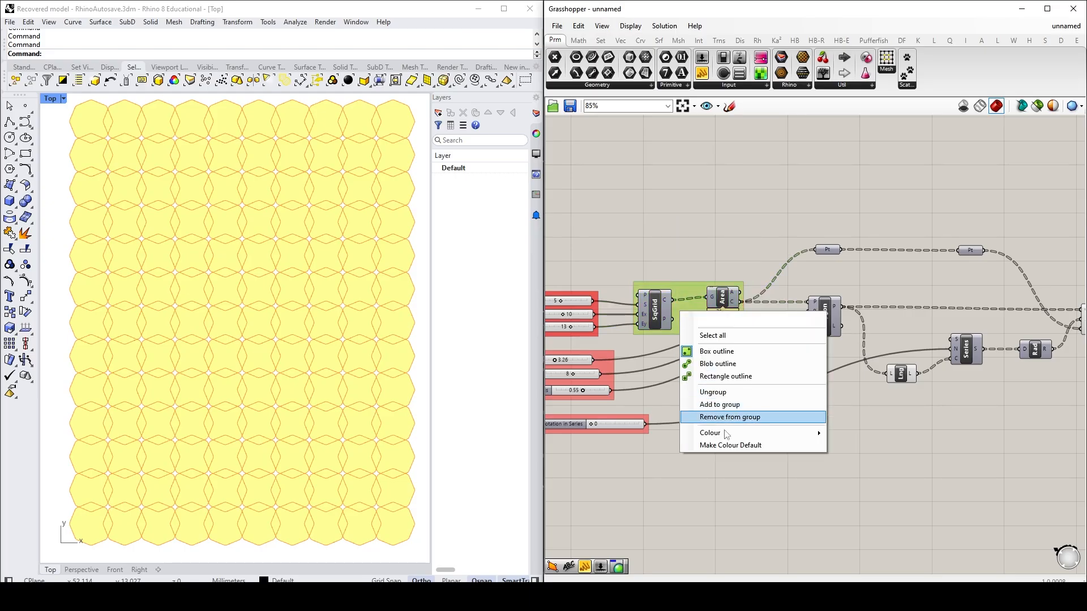
{"action": "mouse_move", "coordinate": [769, 438]}
{"action": "left_click", "coordinate": [884, 442]}
{"action": "left_click", "coordinate": [974, 496]}
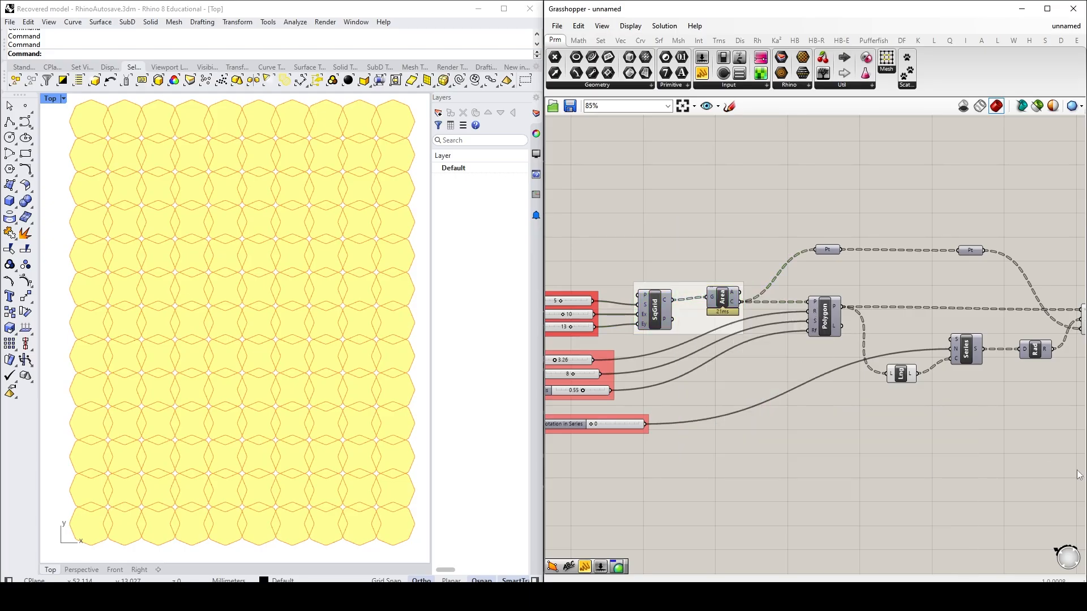
{"action": "right_click", "coordinate": [702, 316]}
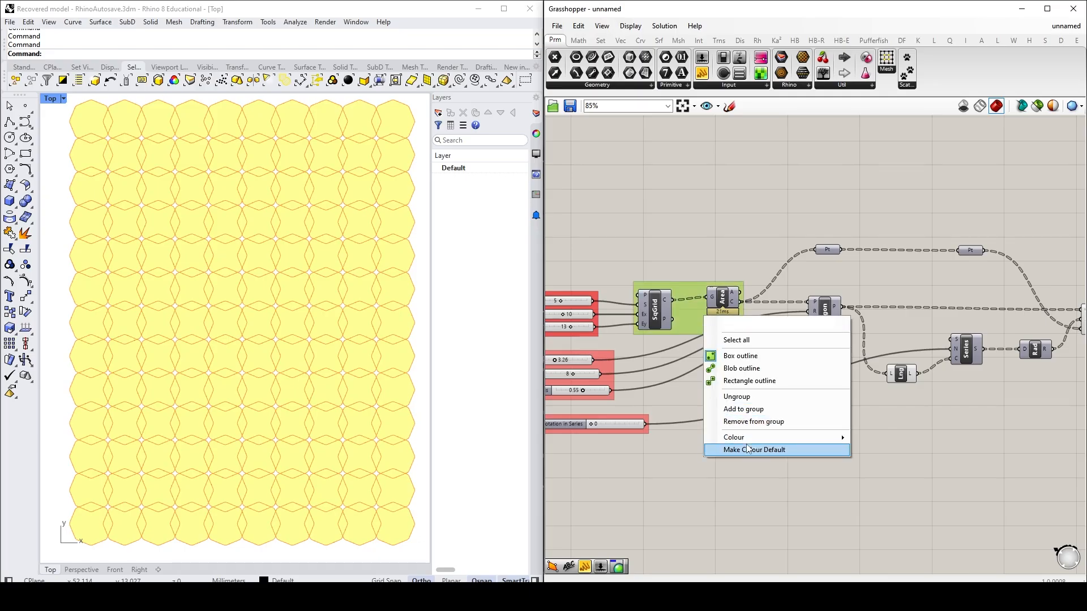
{"action": "mouse_move", "coordinate": [848, 439]}
{"action": "left_click_drag", "start_coordinate": [946, 446], "coordinate": [961, 476]}
{"action": "left_click", "coordinate": [1038, 432]}
{"action": "right_click_drag", "start_coordinate": [994, 464], "coordinate": [972, 427]}
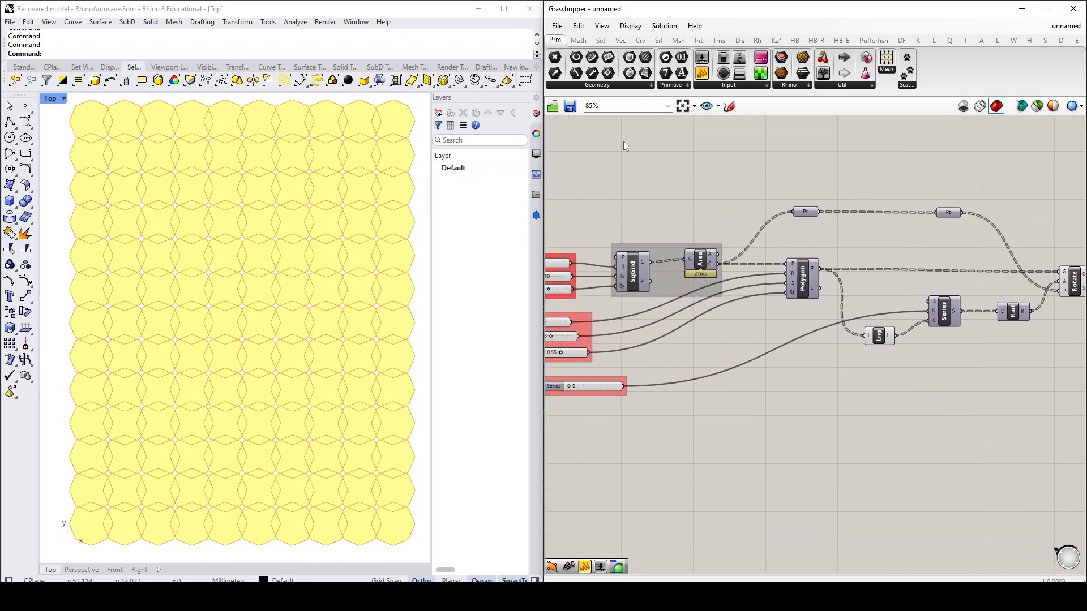
- Name the SqGrid and Area group "Creates a Grid of Points with Cell Centers"
{"action": "left_click", "coordinate": [664, 253]}
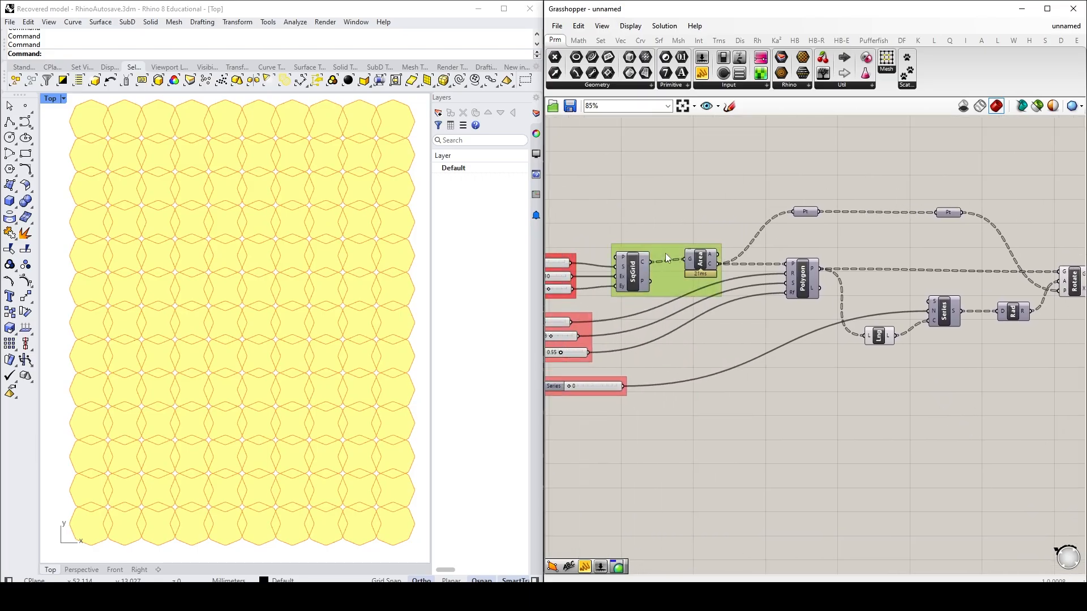
{"action": "right_click", "coordinate": [664, 253]}
{"action": "type", "text": "Creates a Grid of Points"}
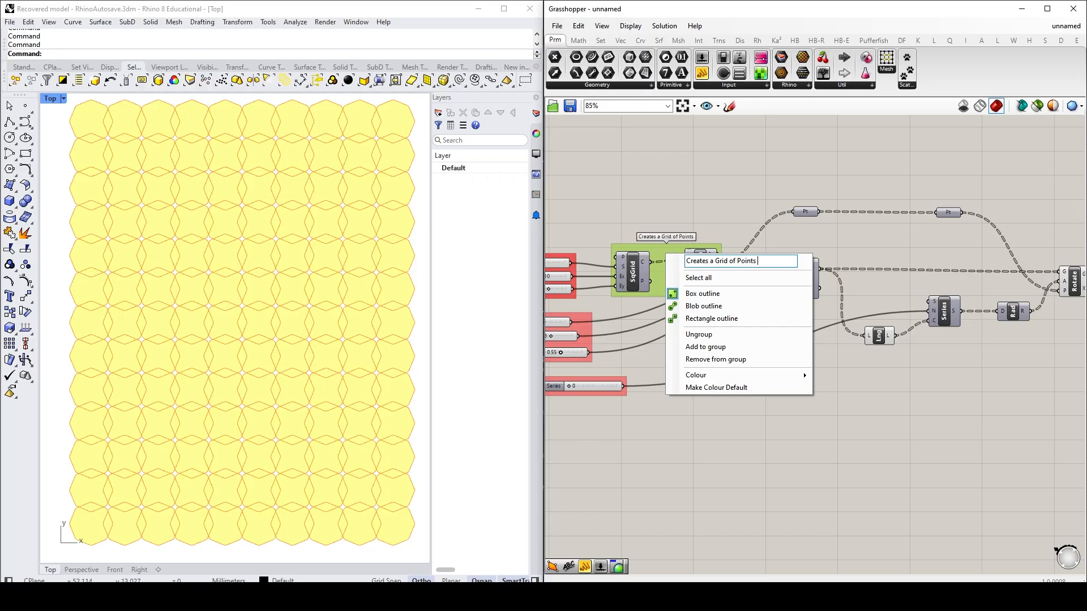
{"action": "type", "text": " with Cell Centers"}
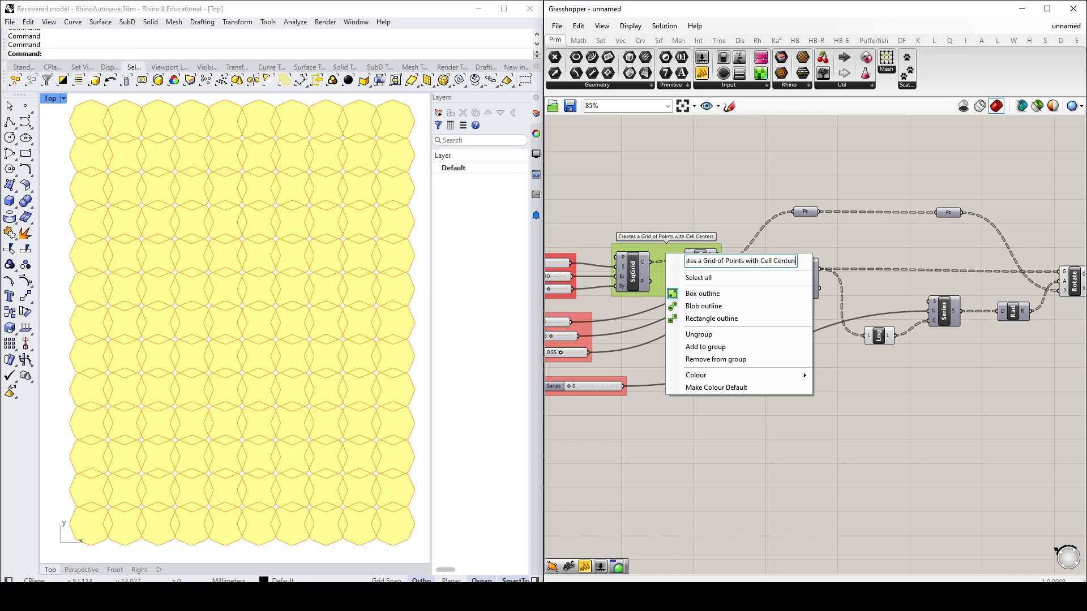
{"action": "left_click", "coordinate": [674, 198]}
- Number the grid group's title so it reads "1. Creates a Grid of Points with Cell Centers"
{"action": "left_click", "coordinate": [671, 252]}
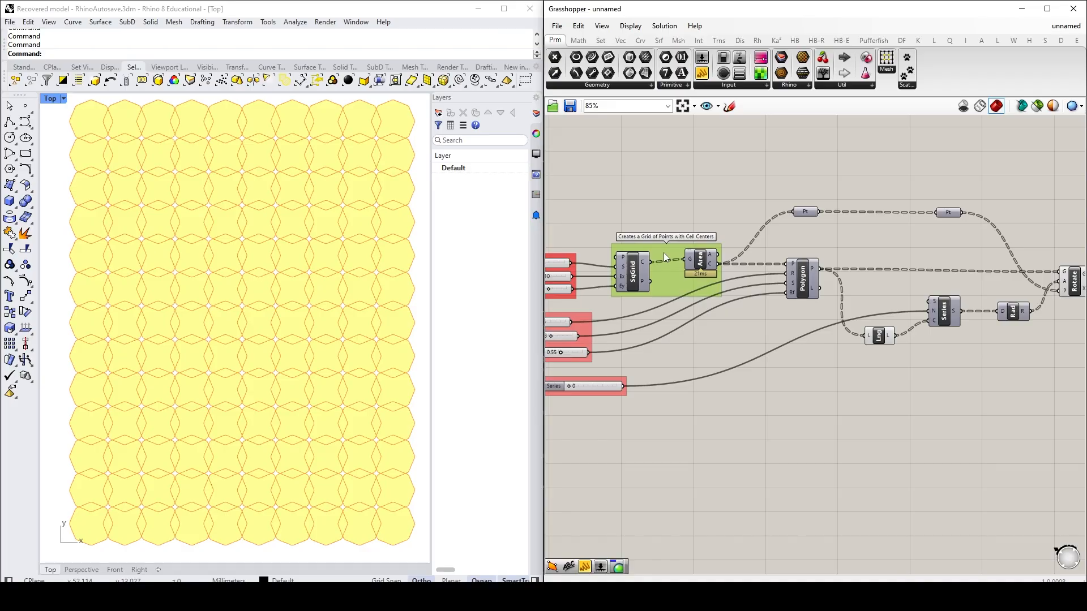
{"action": "right_click", "coordinate": [664, 253]}
{"action": "left_click", "coordinate": [686, 261]}
{"action": "type", "text": "1."}
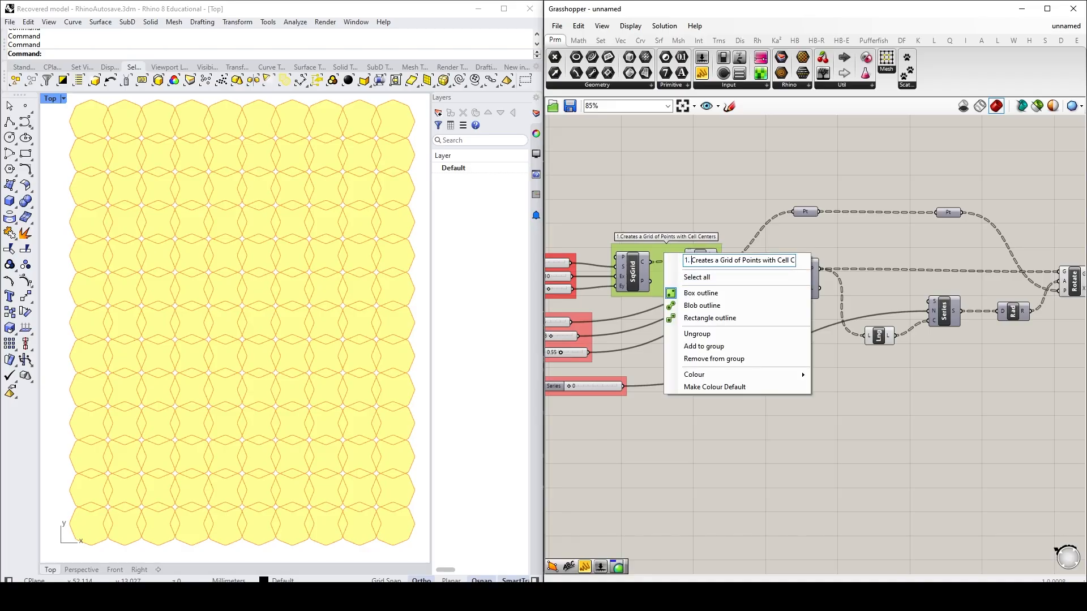
{"action": "left_click", "coordinate": [700, 179]}
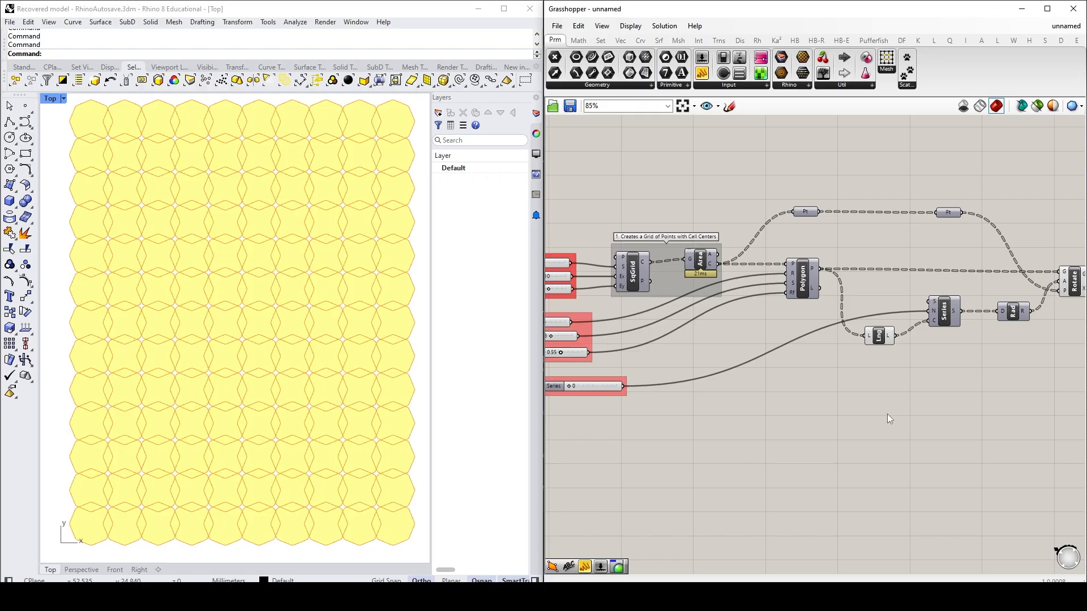
- Flatten the centroid output (C) of the Area component
{"action": "scroll", "coordinate": [958, 417], "scroll_direction": "down", "scroll_amount": 1}
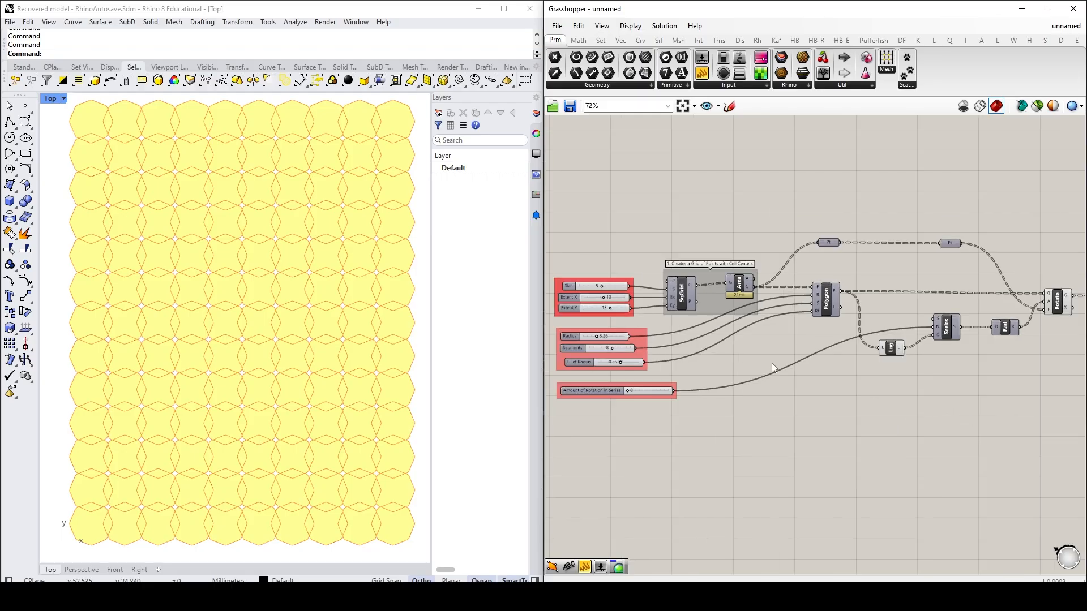
{"action": "scroll", "coordinate": [761, 283], "scroll_direction": "up", "scroll_amount": 3}
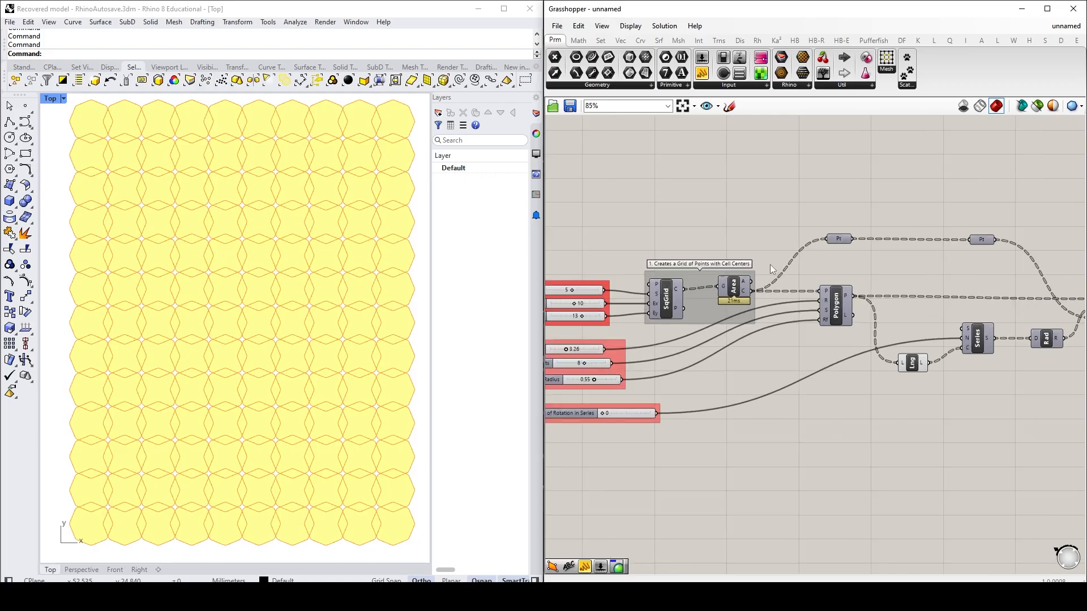
{"action": "right_click", "coordinate": [742, 292]}
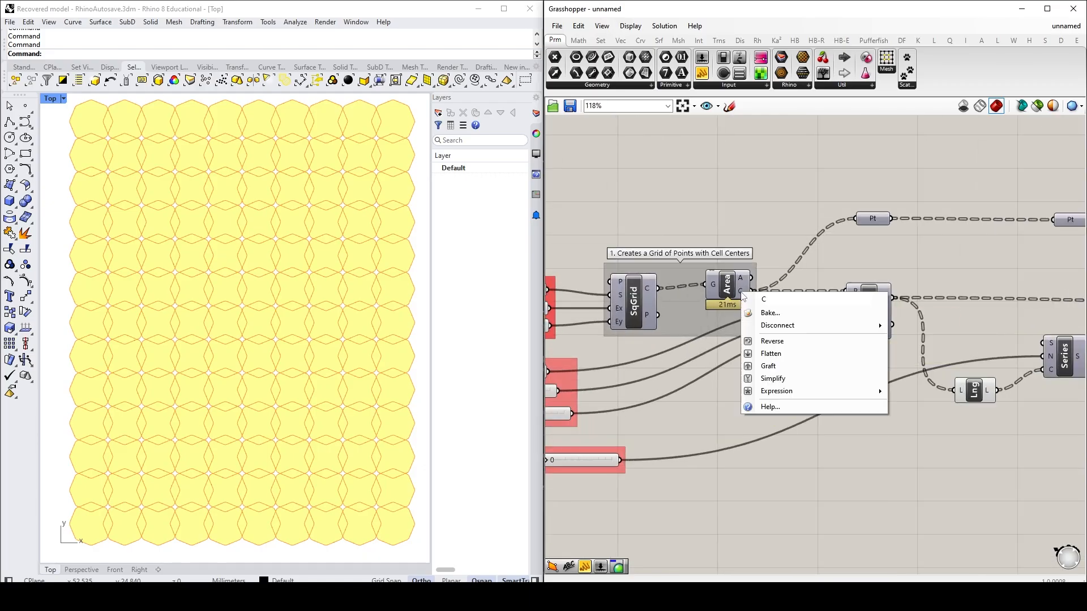
{"action": "left_click", "coordinate": [770, 354]}
{"action": "right_click_drag", "start_coordinate": [819, 382], "coordinate": [791, 377]}
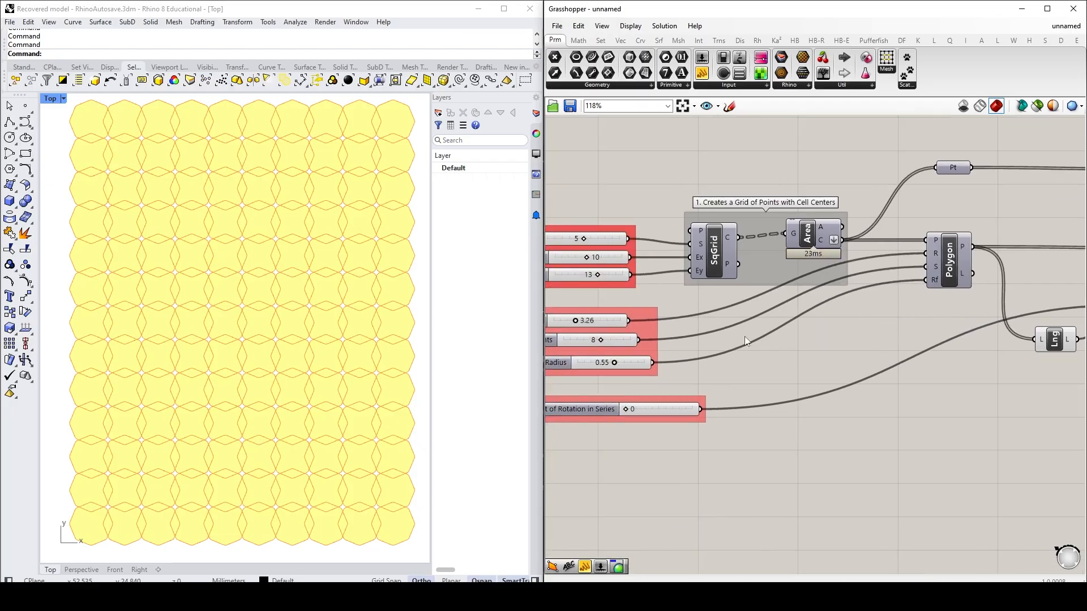
- Set the Segments slider to 4 and the Amount of Rotation in Series slider to 16
{"action": "right_click_drag", "start_coordinate": [665, 345], "coordinate": [784, 351]}
{"action": "left_click_drag", "start_coordinate": [717, 346], "coordinate": [690, 349]}
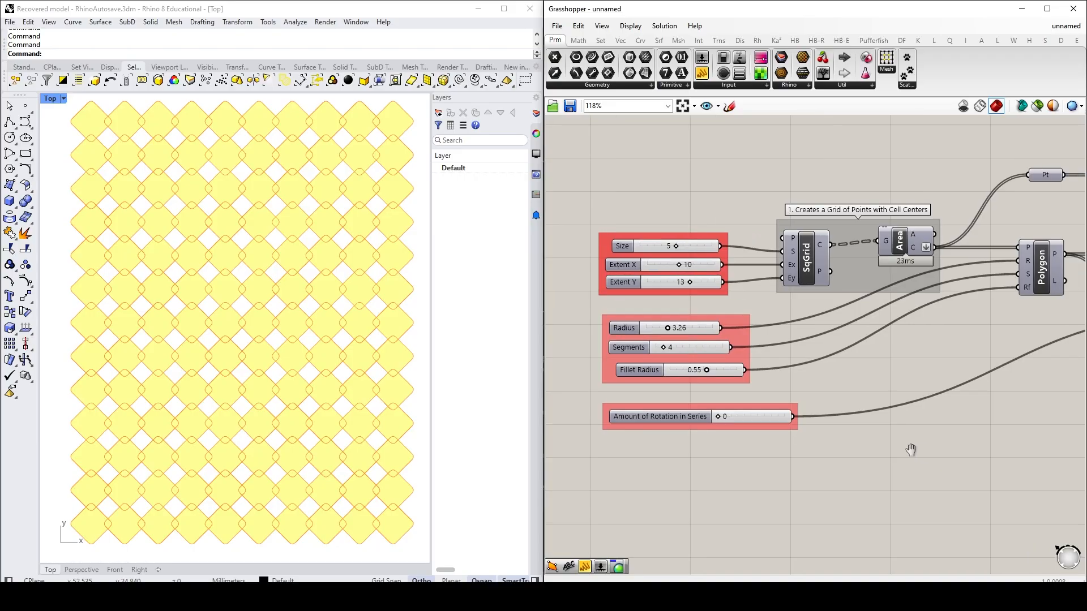
{"action": "right_click_drag", "start_coordinate": [934, 449], "coordinate": [711, 412]}
{"action": "right_click_drag", "start_coordinate": [933, 361], "coordinate": [569, 338]}
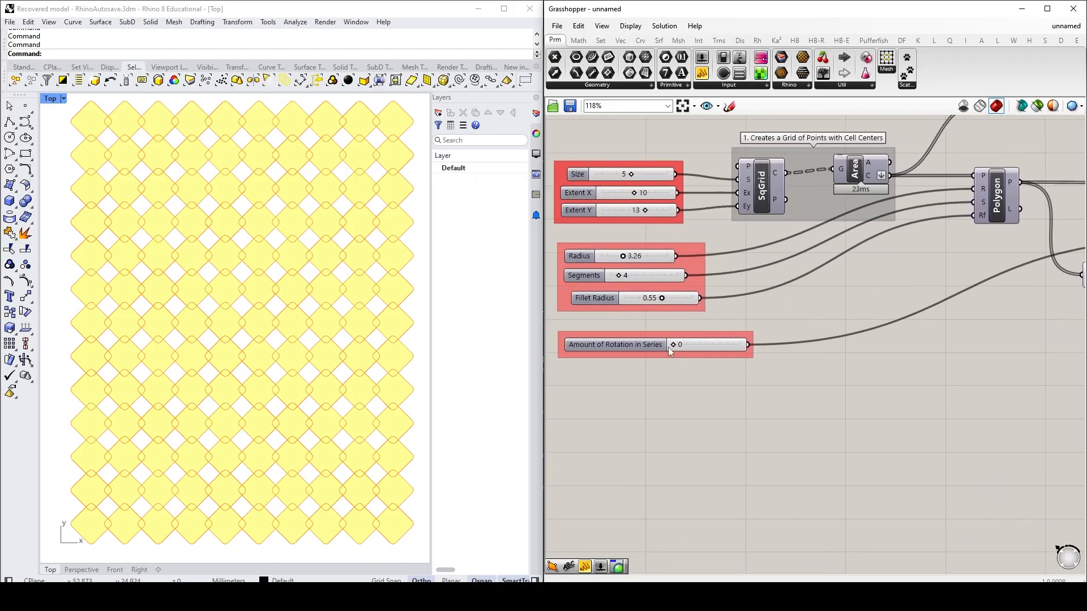
{"action": "left_click_drag", "start_coordinate": [686, 346], "coordinate": [686, 347]}
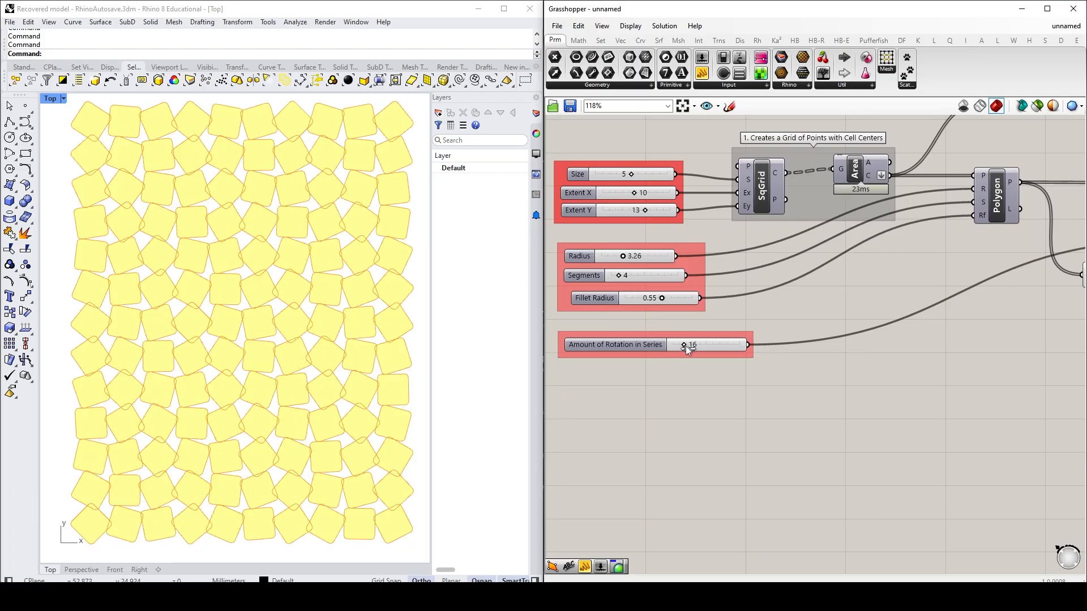
- Turn off flattening on the Area component's centroid output to compare the rotation pattern, and flatten the output again
{"action": "right_click", "coordinate": [870, 174]}
{"action": "left_click", "coordinate": [904, 236]}
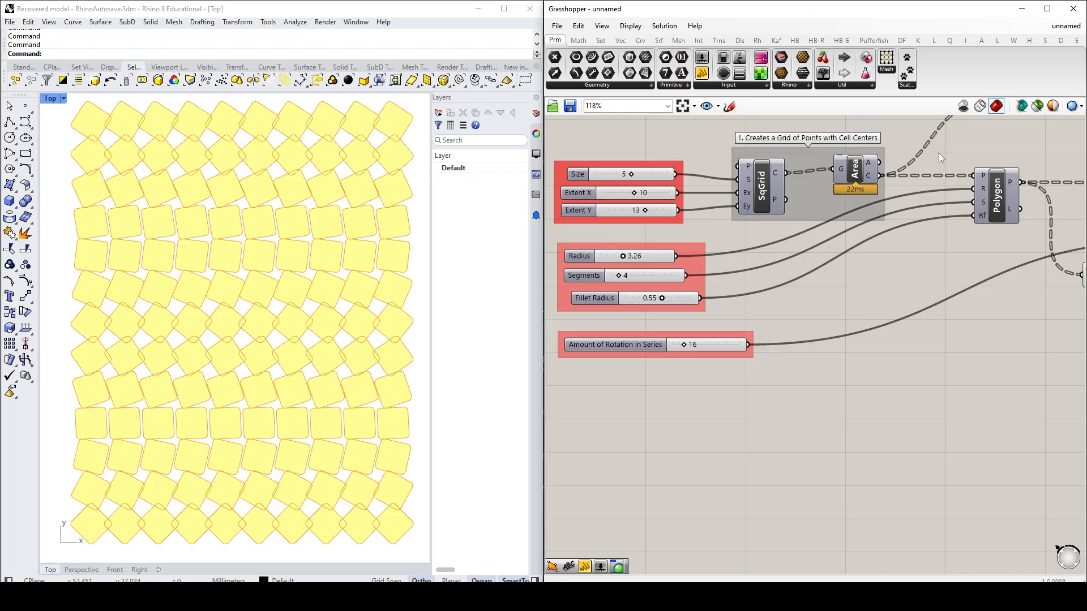
{"action": "right_click", "coordinate": [868, 177]}
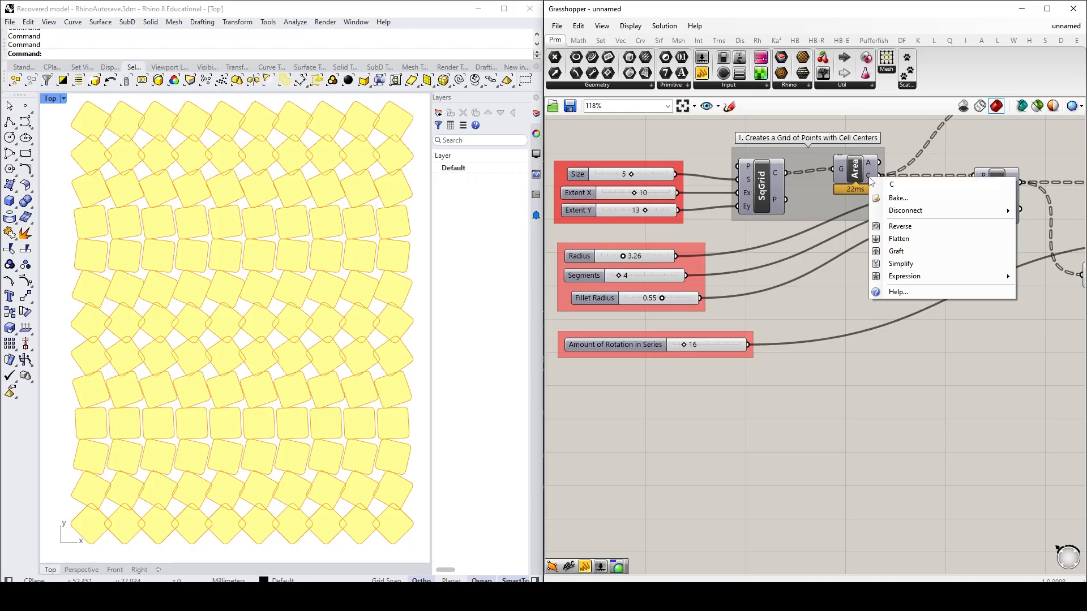
{"action": "left_click", "coordinate": [902, 238]}
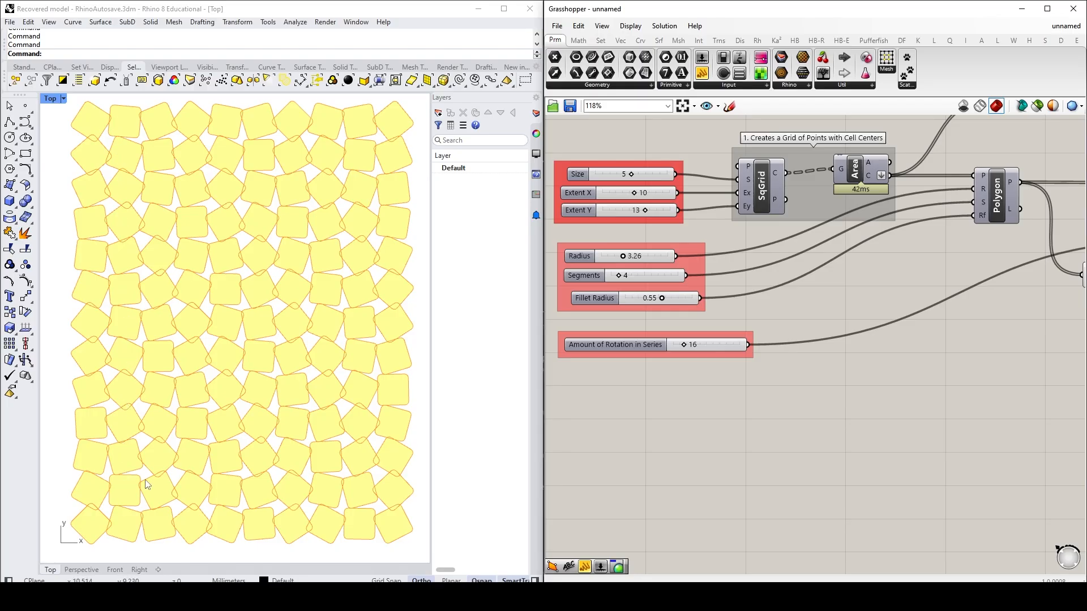
- Inspect the Series output down to its last values in an enlarged panel connected to it, and delete the panel
{"action": "right_click_drag", "start_coordinate": [959, 423], "coordinate": [597, 415]}
{"action": "double_click", "coordinate": [949, 315]}
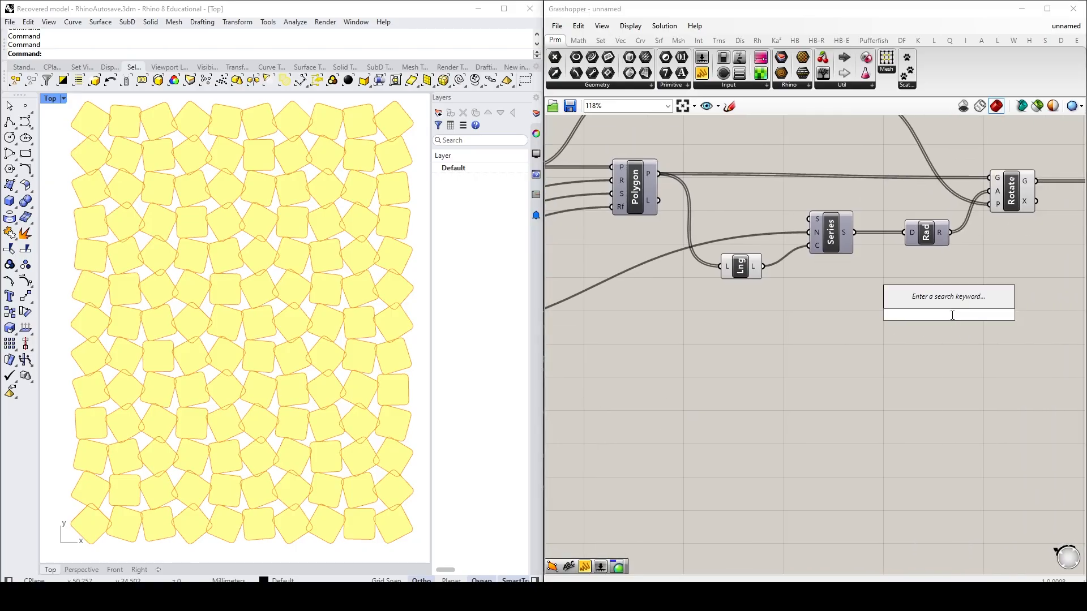
{"action": "type", "text": "panel"}
{"action": "key", "text": "Return"}
{"action": "left_click_drag", "start_coordinate": [854, 232], "coordinate": [895, 315]}
{"action": "left_click_drag", "start_coordinate": [936, 348], "coordinate": [934, 489]}
{"action": "left_click_drag", "start_coordinate": [1001, 306], "coordinate": [990, 505]}
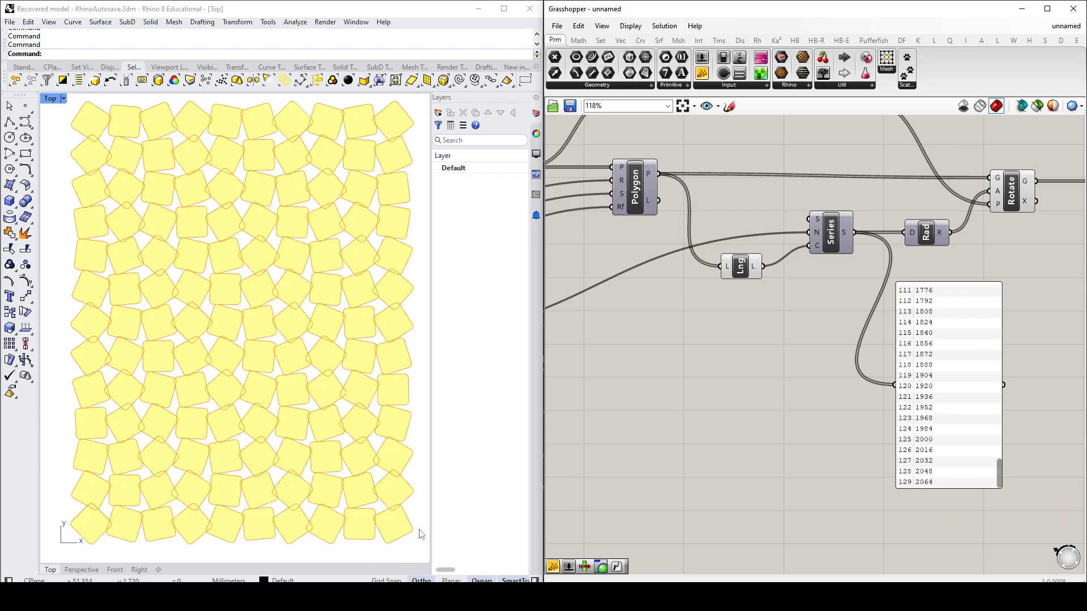
{"action": "left_click", "coordinate": [938, 378]}
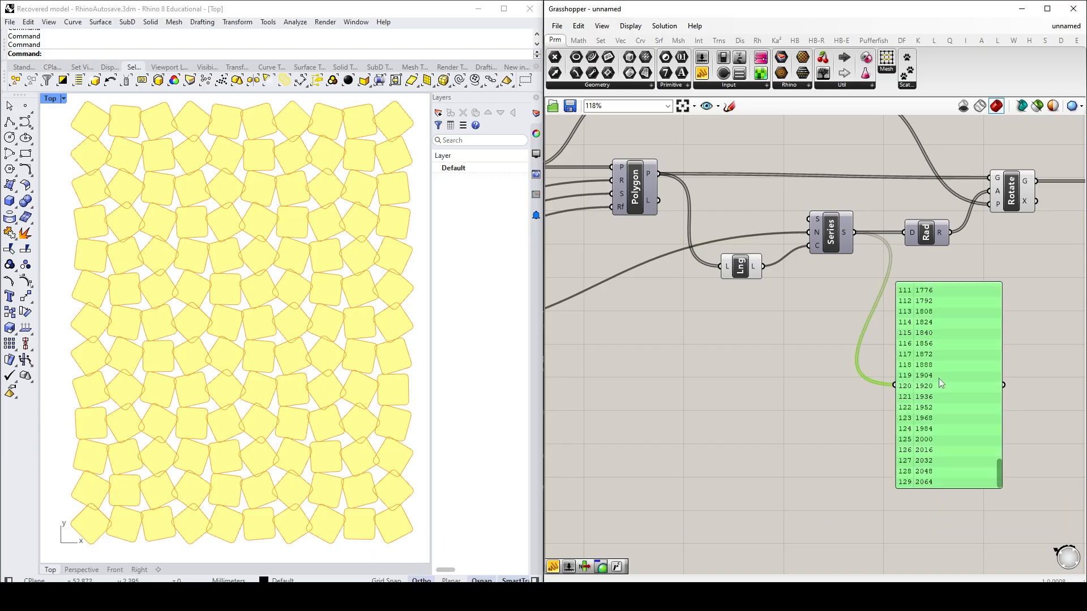
{"action": "key", "text": "Delete"}
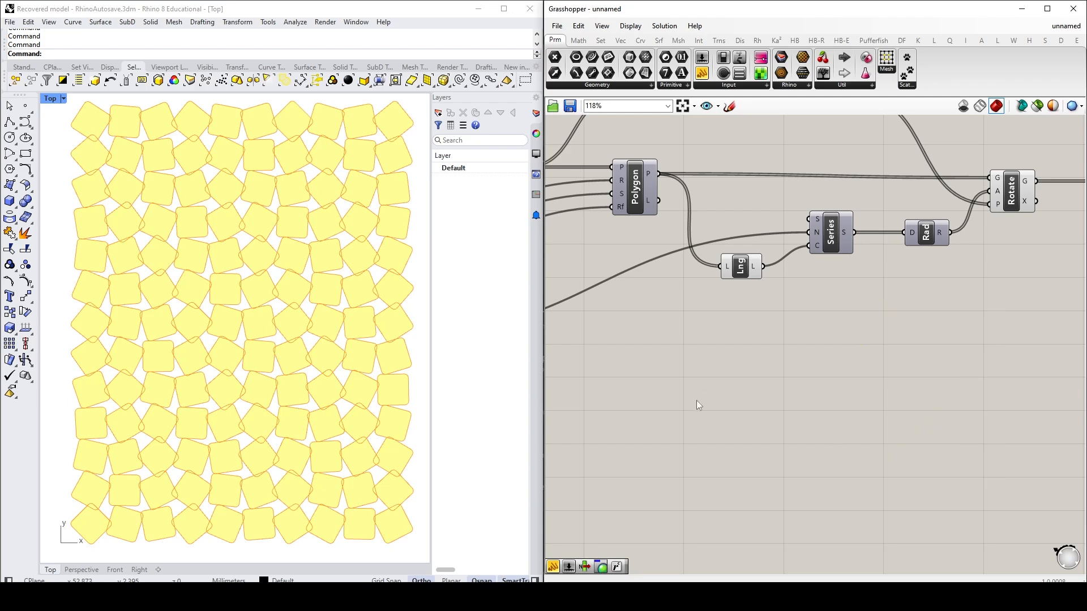
{"action": "scroll", "coordinate": [779, 426], "scroll_direction": "down", "scroll_amount": 4}
{"action": "right_click_drag", "start_coordinate": [782, 428], "coordinate": [814, 408]}
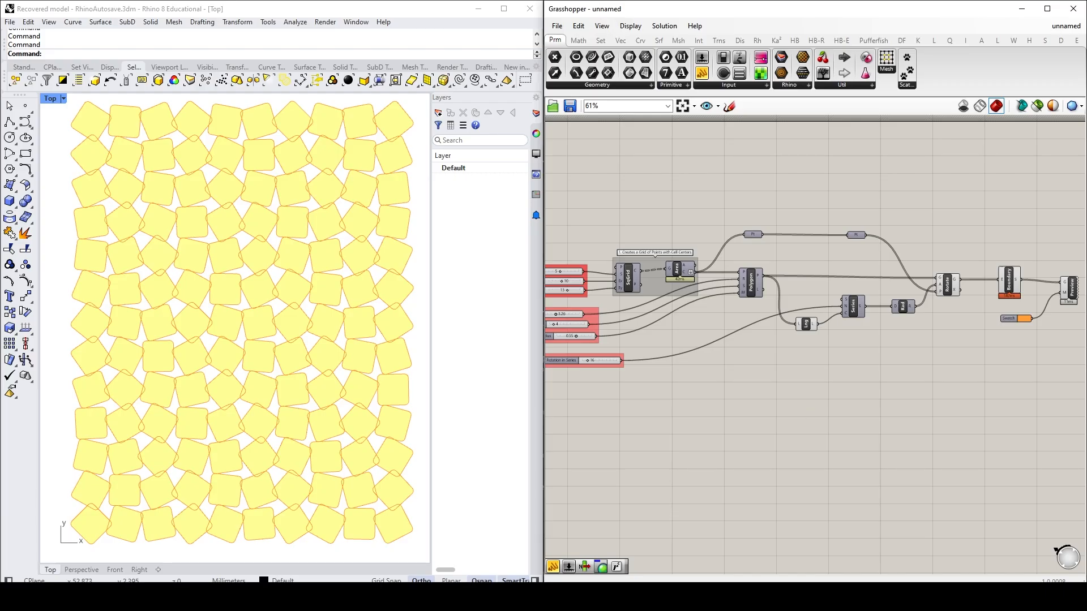
{"action": "mouse_move", "coordinate": [648, 597]}
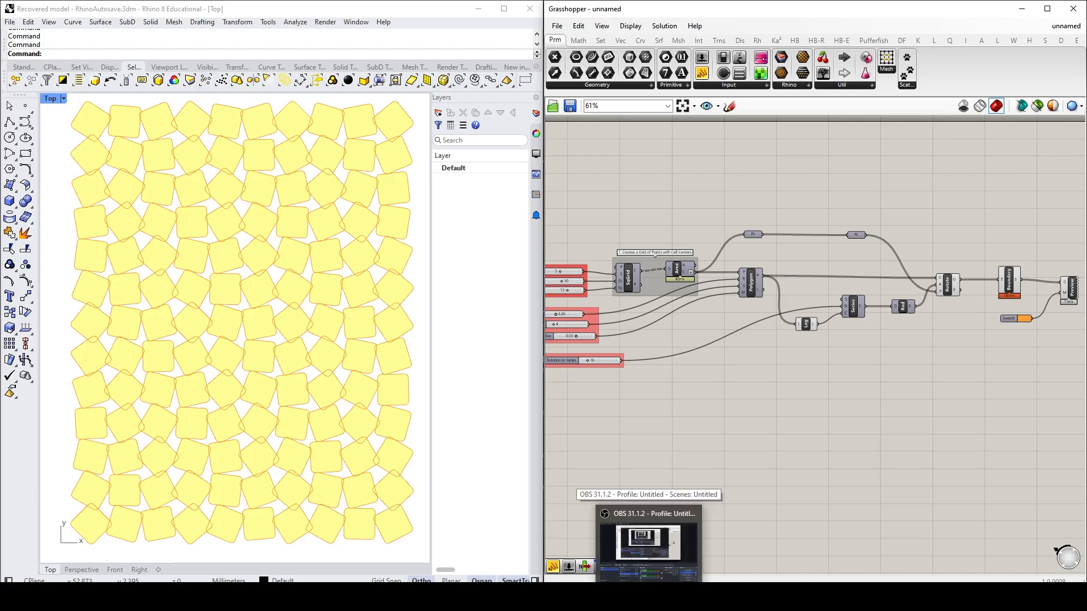
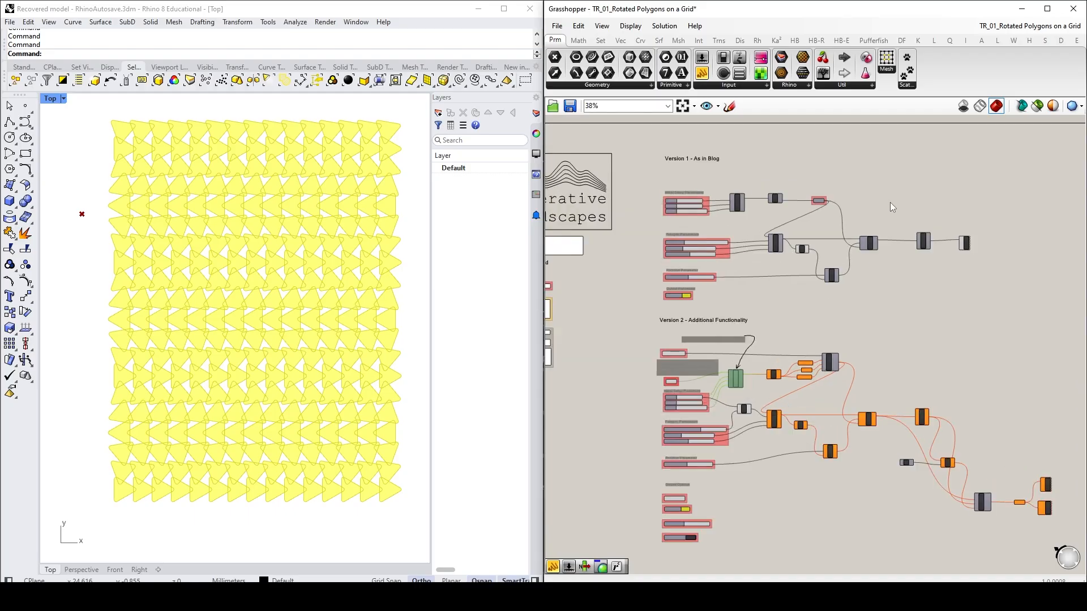
- Disable the SqGrid component in the Version 1 - As in Blog definition
{"action": "scroll", "coordinate": [797, 207], "scroll_direction": "up", "scroll_amount": 3}
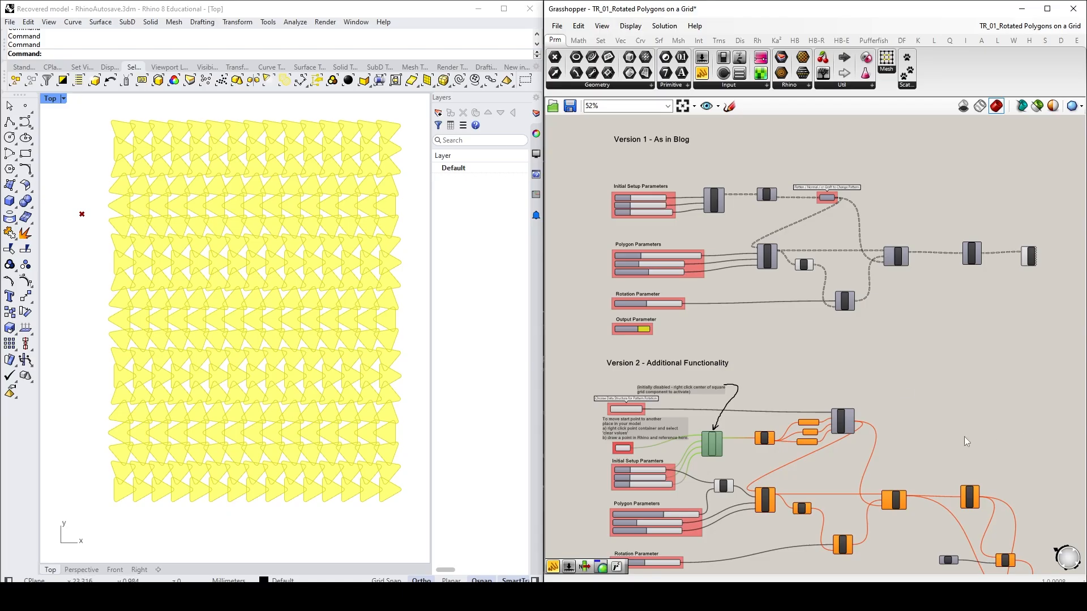
{"action": "right_click_drag", "start_coordinate": [957, 444], "coordinate": [909, 410]}
{"action": "scroll", "coordinate": [720, 195], "scroll_direction": "up", "scroll_amount": 1}
{"action": "right_click_drag", "start_coordinate": [834, 306], "coordinate": [862, 298]}
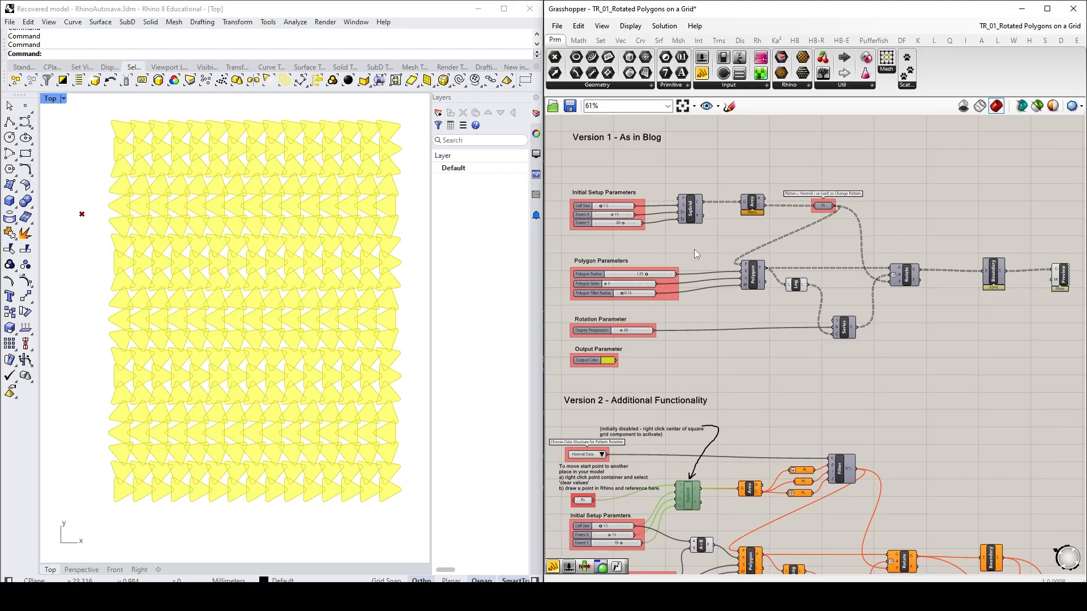
{"action": "right_click_drag", "start_coordinate": [919, 491], "coordinate": [948, 508]}
{"action": "left_click", "coordinate": [726, 230]}
{"action": "right_click", "coordinate": [723, 229]}
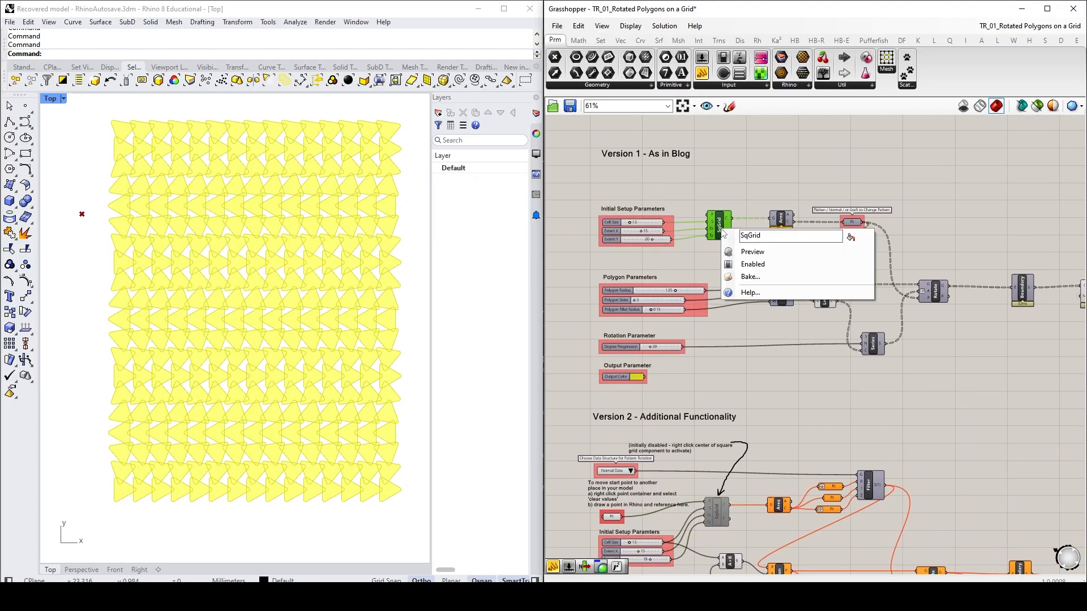
{"action": "left_click", "coordinate": [752, 262]}
- Enable the SqGrid component in the Version 2 - Additional Functionality definition
{"action": "right_click_drag", "start_coordinate": [769, 454], "coordinate": [751, 240]}
{"action": "left_click", "coordinate": [700, 297]}
{"action": "right_click", "coordinate": [701, 302]}
{"action": "left_click", "coordinate": [733, 337]}
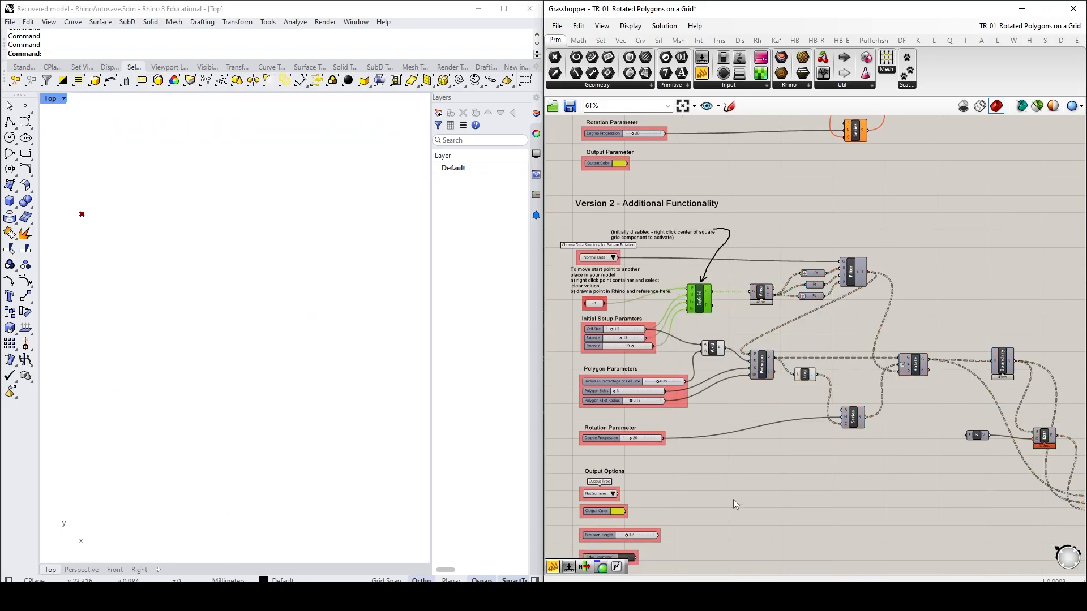
{"action": "right_click_drag", "start_coordinate": [353, 286], "coordinate": [371, 564]}
- Switch Version 2's Output Type to Edge Curves and back to Flat Surfaces
{"action": "right_click_drag", "start_coordinate": [729, 513], "coordinate": [735, 481]}
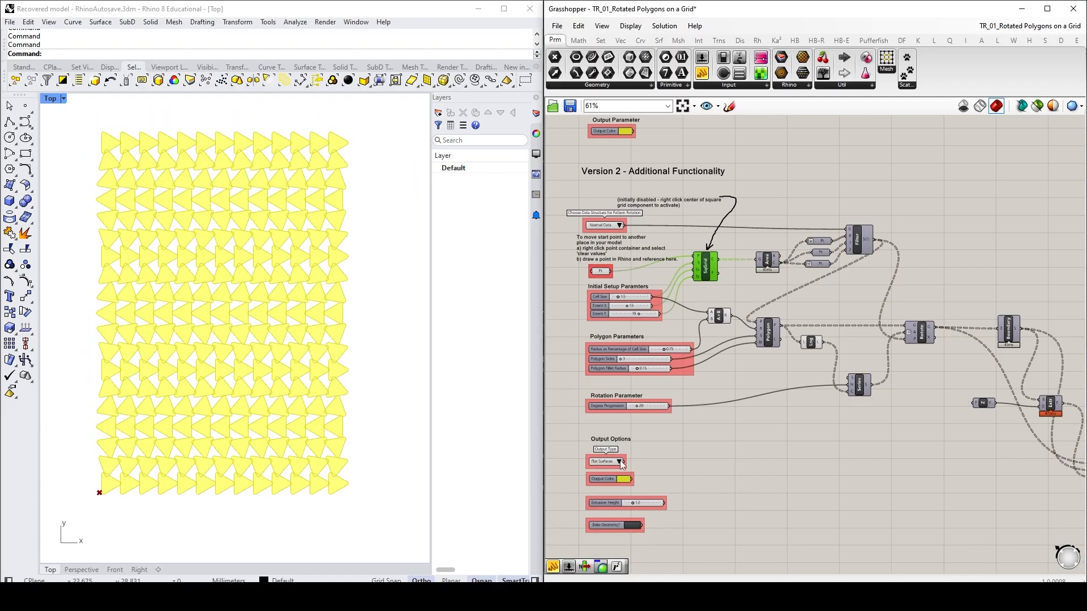
{"action": "left_click", "coordinate": [621, 463]}
{"action": "left_click", "coordinate": [666, 468]}
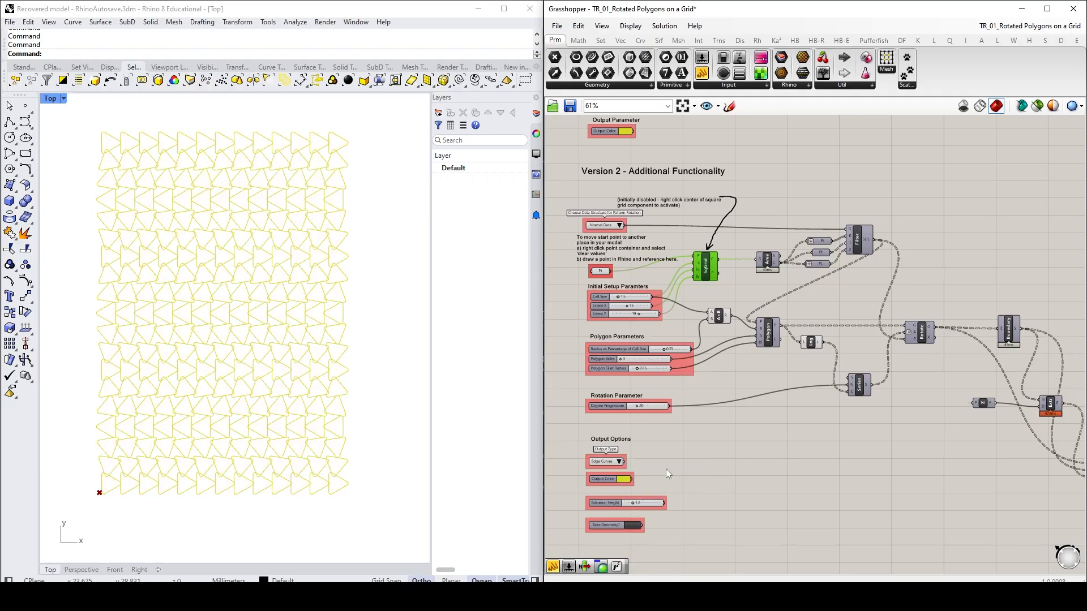
{"action": "left_click", "coordinate": [620, 461]}
{"action": "left_click", "coordinate": [658, 479]}
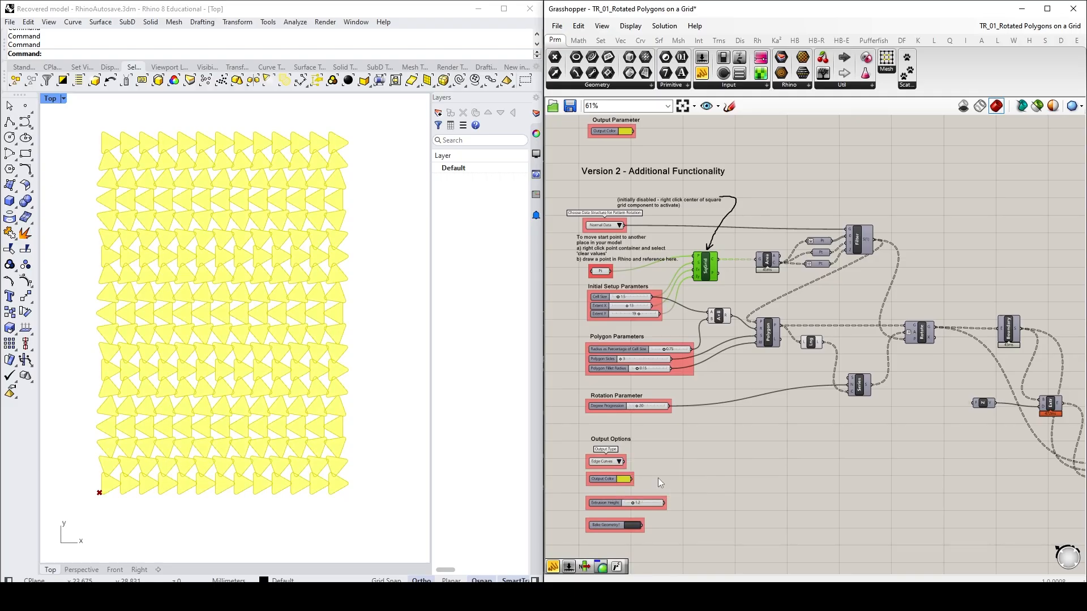
- Set Version 2's Output Type to Extrusions and display the model in the Perspective view
{"action": "left_click", "coordinate": [619, 462]}
{"action": "left_click", "coordinate": [656, 499]}
{"action": "left_click", "coordinate": [81, 570]}
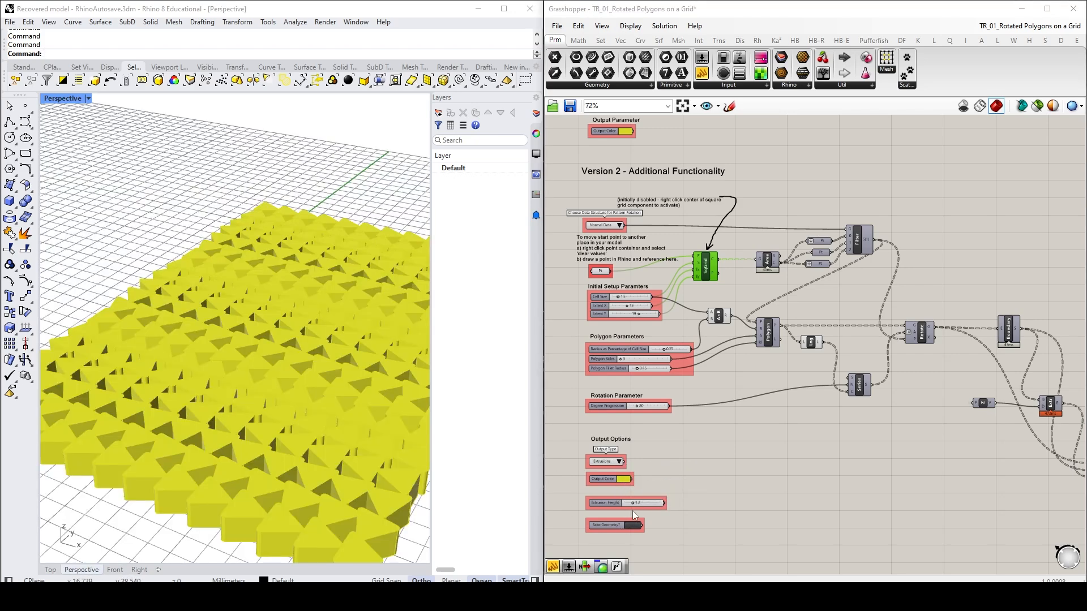
- Set the Extrusion Height slider of Version 2 to 2.2
{"action": "scroll", "coordinate": [633, 515], "scroll_direction": "up", "scroll_amount": 3}
{"action": "left_click", "coordinate": [648, 499]}
{"action": "left_click_drag", "start_coordinate": [648, 499], "coordinate": [657, 499]}
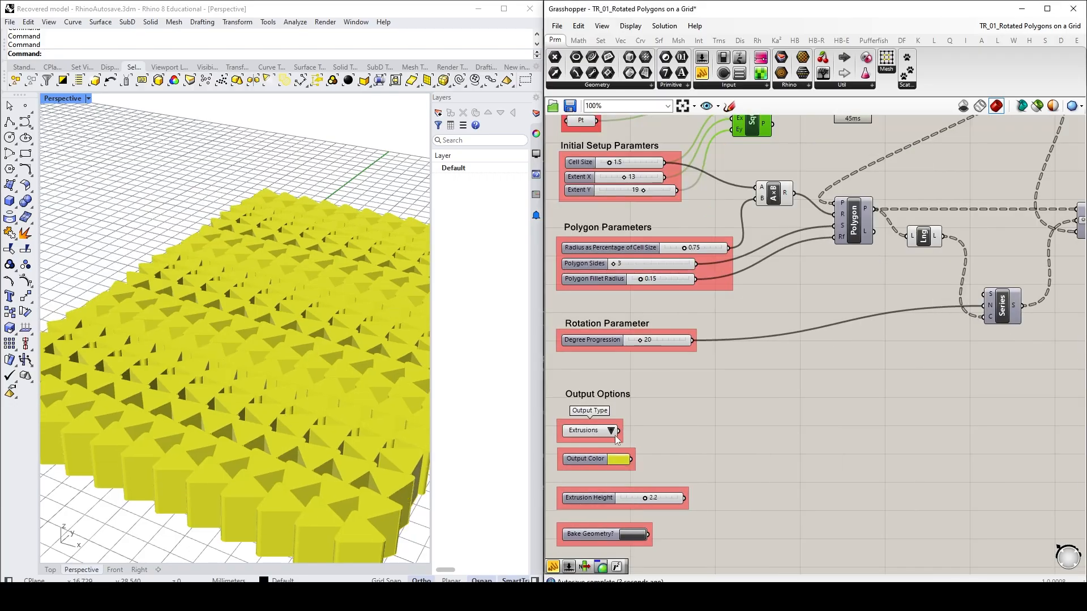
- Change the Output Type from Extrusions to Edge Curves, and return it to Flat Surfaces
{"action": "left_click", "coordinate": [614, 435]}
{"action": "left_click", "coordinate": [647, 442]}
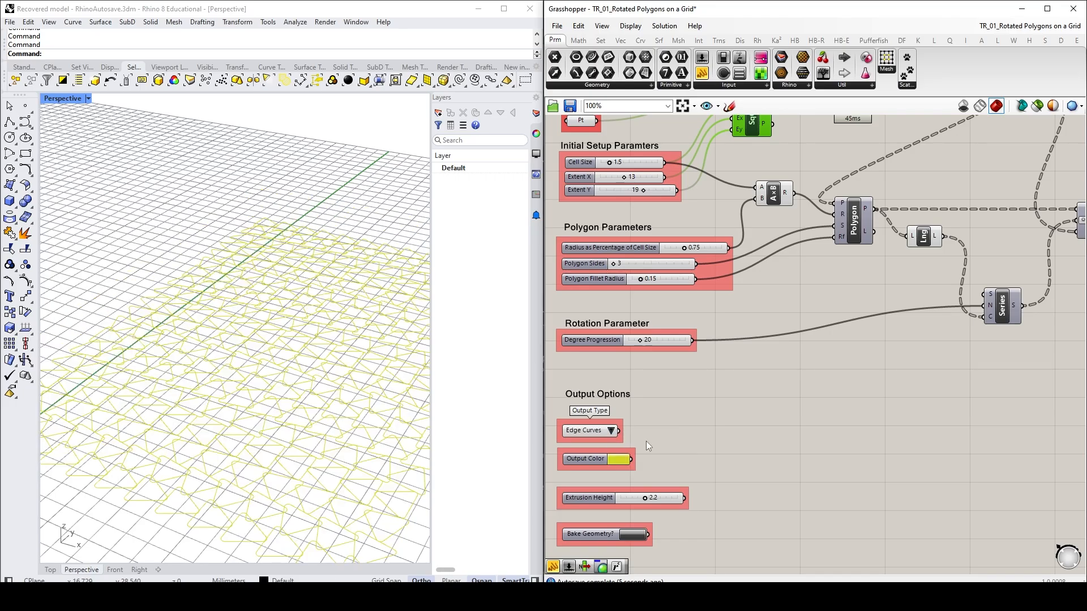
{"action": "left_click", "coordinate": [617, 458]}
{"action": "left_click", "coordinate": [610, 431]}
{"action": "left_click", "coordinate": [646, 450]}
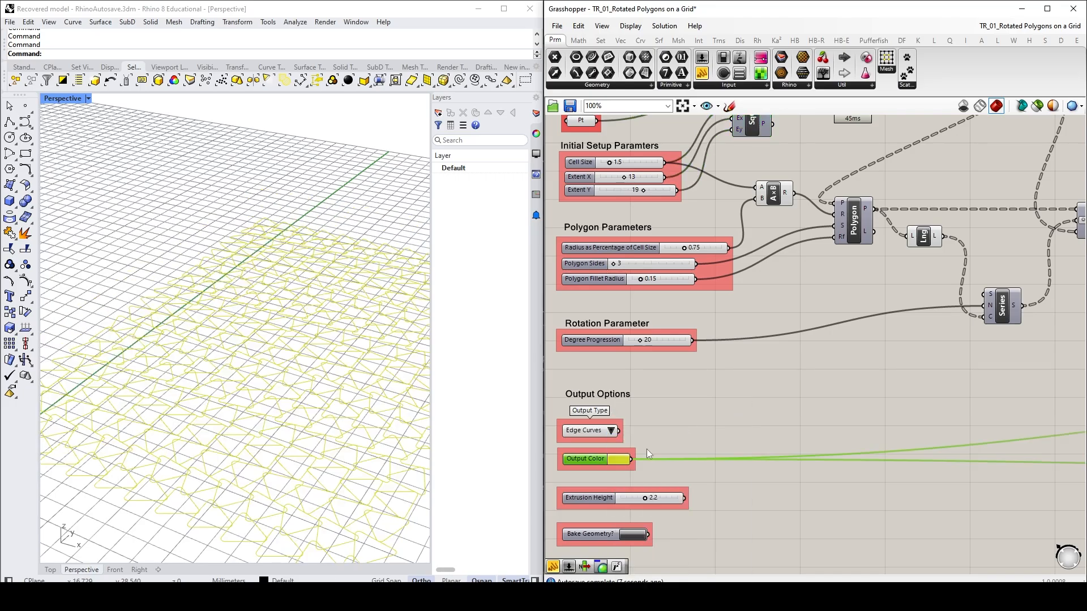
- Return the model to the Top view and set the pattern rotation data structure to Flattened Data
{"action": "right_click_drag", "start_coordinate": [690, 385], "coordinate": [717, 482]}
{"action": "right_click_drag", "start_coordinate": [586, 303], "coordinate": [587, 489]}
{"action": "left_click", "coordinate": [50, 570]}
{"action": "scroll", "coordinate": [163, 255], "scroll_direction": "up", "scroll_amount": 2}
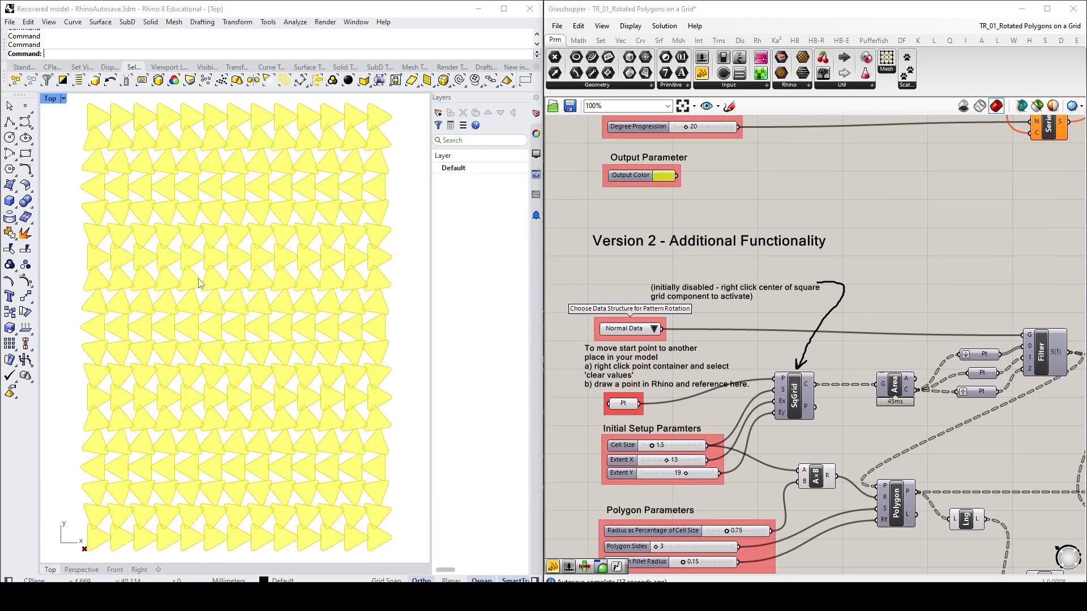
{"action": "left_click", "coordinate": [655, 329]}
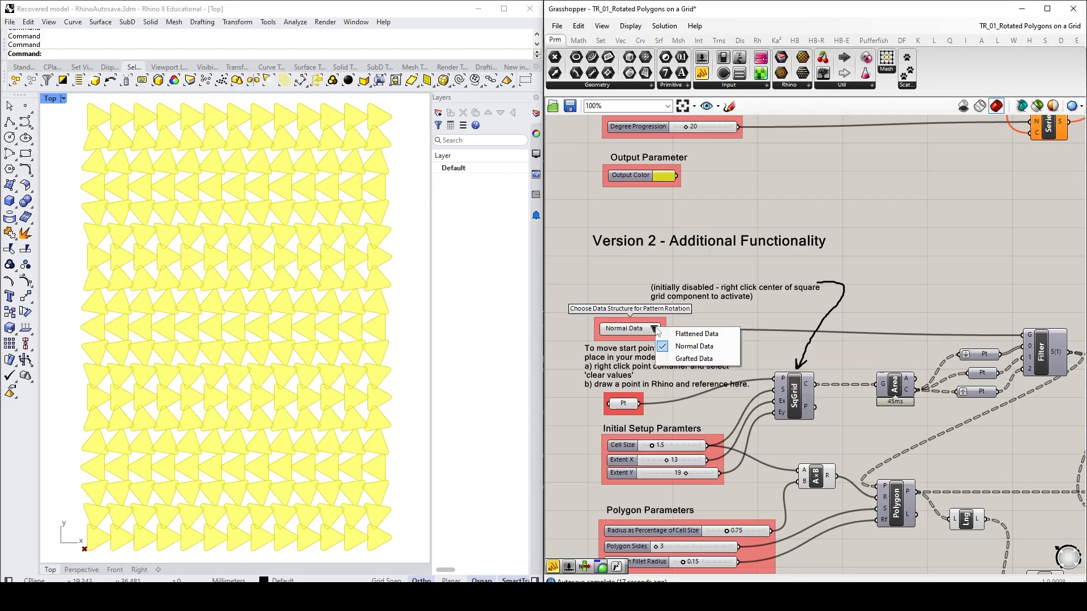
{"action": "left_click", "coordinate": [693, 340]}
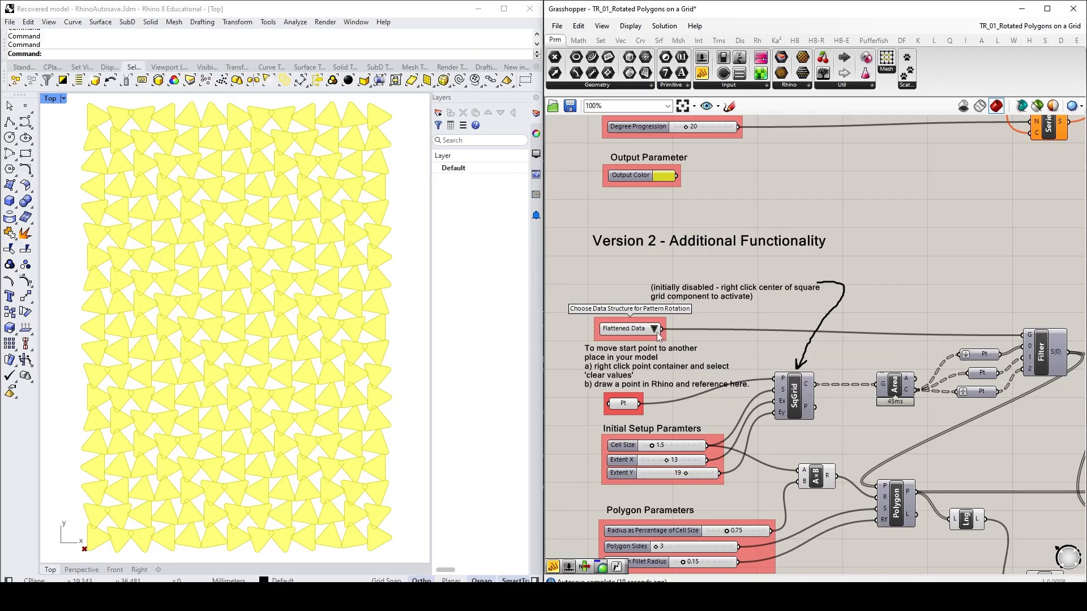
- Set the pattern rotation data structure to Normal Data for comparison, and switch it to Grafted Data
{"action": "left_click", "coordinate": [655, 329]}
{"action": "left_click", "coordinate": [687, 350]}
{"action": "left_click", "coordinate": [654, 329]}
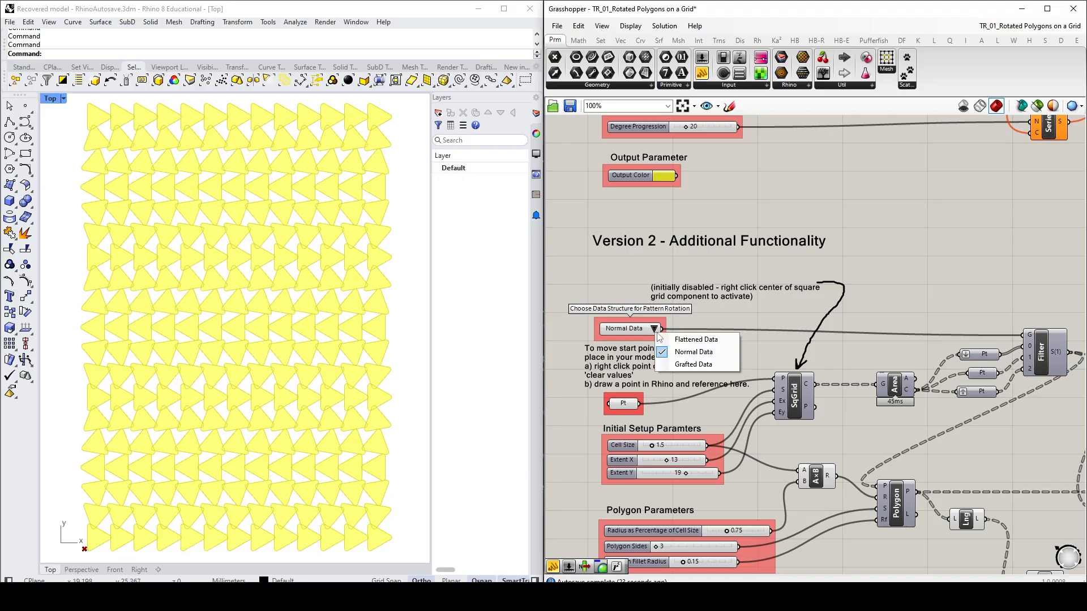
{"action": "left_click", "coordinate": [680, 366]}
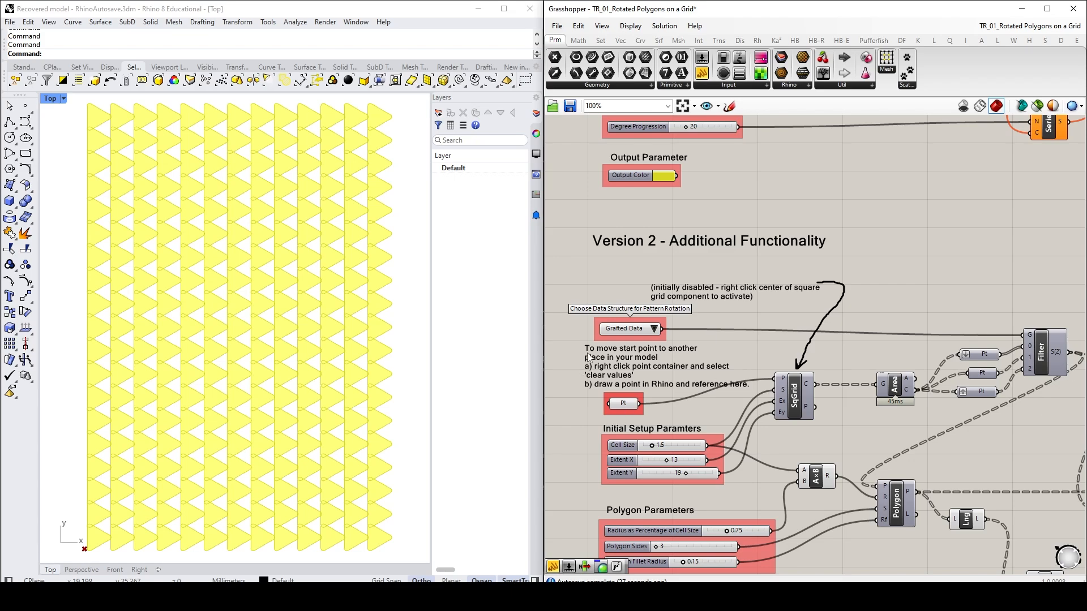
- Place a single point object in the Rhino Top view, above and to the left of the grid's start corner
{"action": "scroll", "coordinate": [322, 319], "scroll_direction": "down", "scroll_amount": 3}
{"action": "scroll", "coordinate": [187, 322], "scroll_direction": "up", "scroll_amount": 1}
{"action": "left_click", "coordinate": [25, 107]}
{"action": "left_click", "coordinate": [135, 358]}
- Clear the values of Version 2's start point container and reference the newly drawn Rhino point in it
{"action": "left_click", "coordinate": [633, 408]}
{"action": "right_click", "coordinate": [623, 407]}
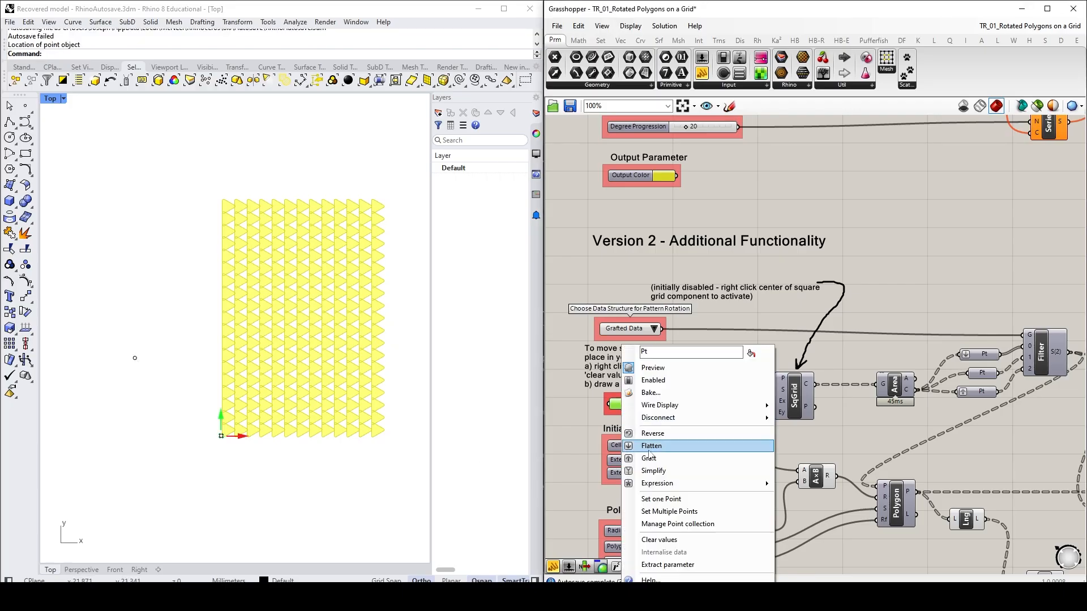
{"action": "left_click", "coordinate": [659, 539]}
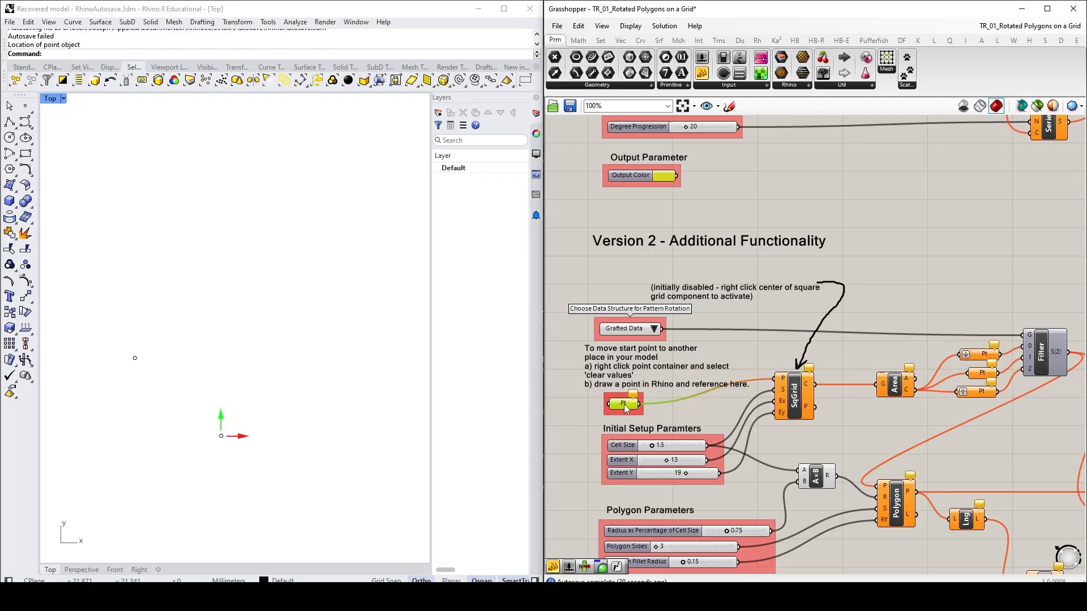
{"action": "right_click", "coordinate": [625, 409]}
{"action": "left_click", "coordinate": [656, 497]}
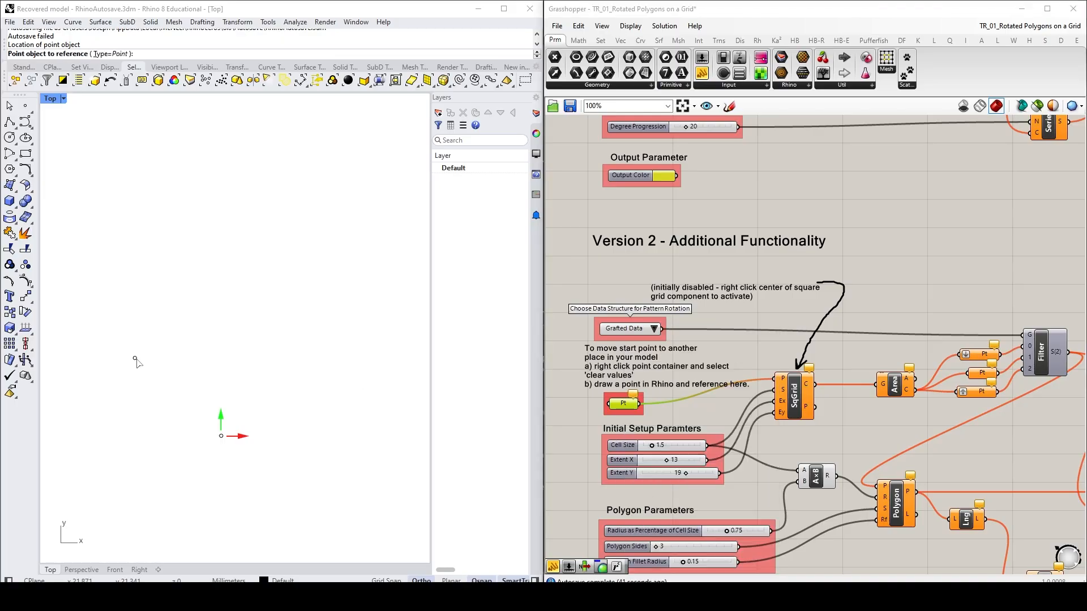
{"action": "left_click", "coordinate": [135, 358]}
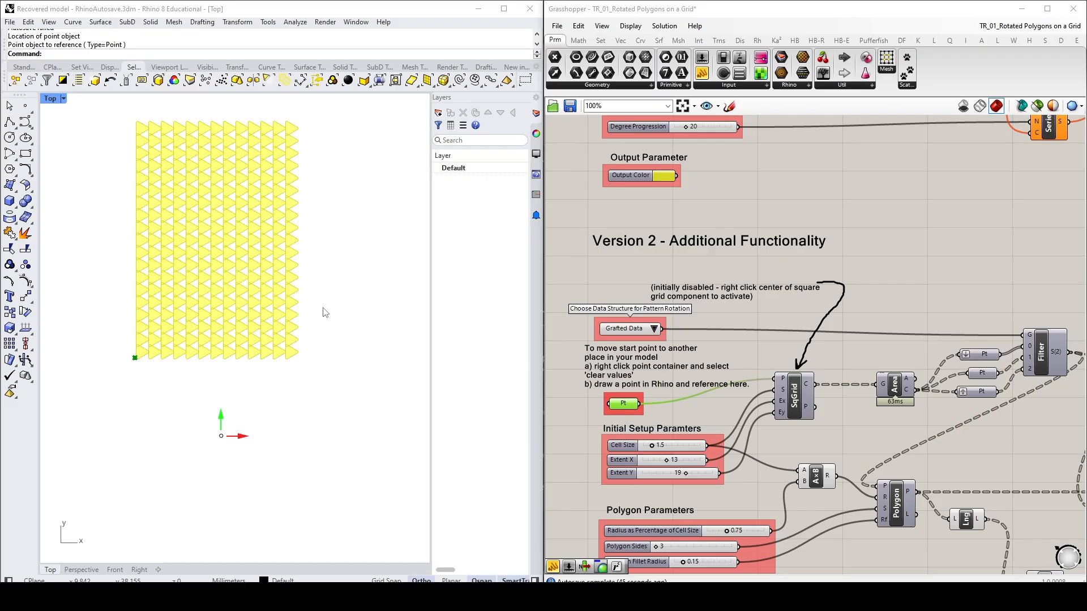
- Look over the whole definition and read its General Notes and Color Grouping Standards
{"action": "scroll", "coordinate": [770, 303], "scroll_direction": "down", "scroll_amount": 6}
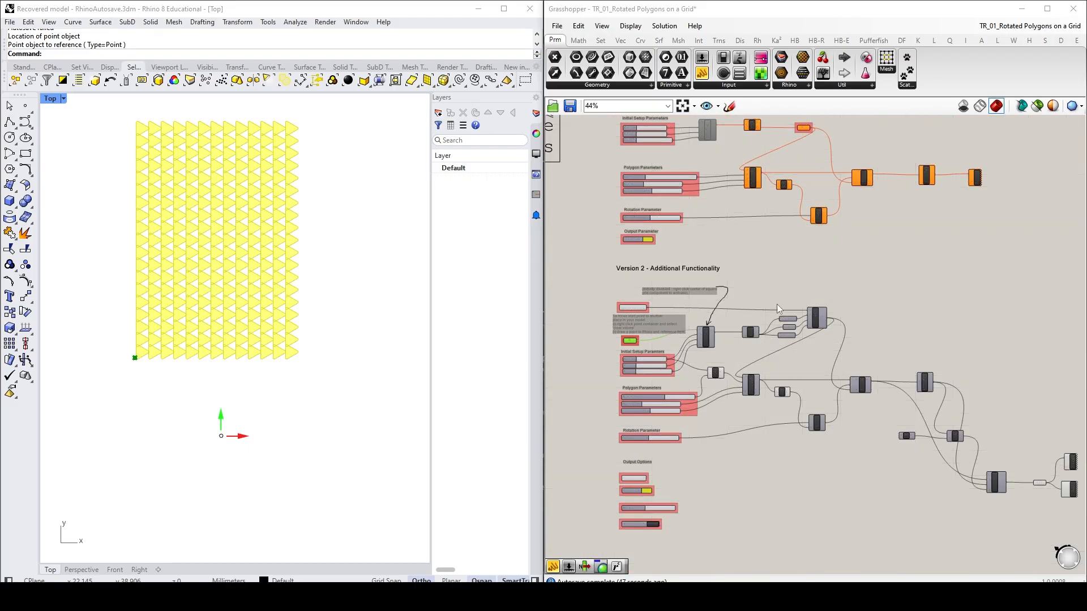
{"action": "right_click_drag", "start_coordinate": [765, 300], "coordinate": [794, 322]}
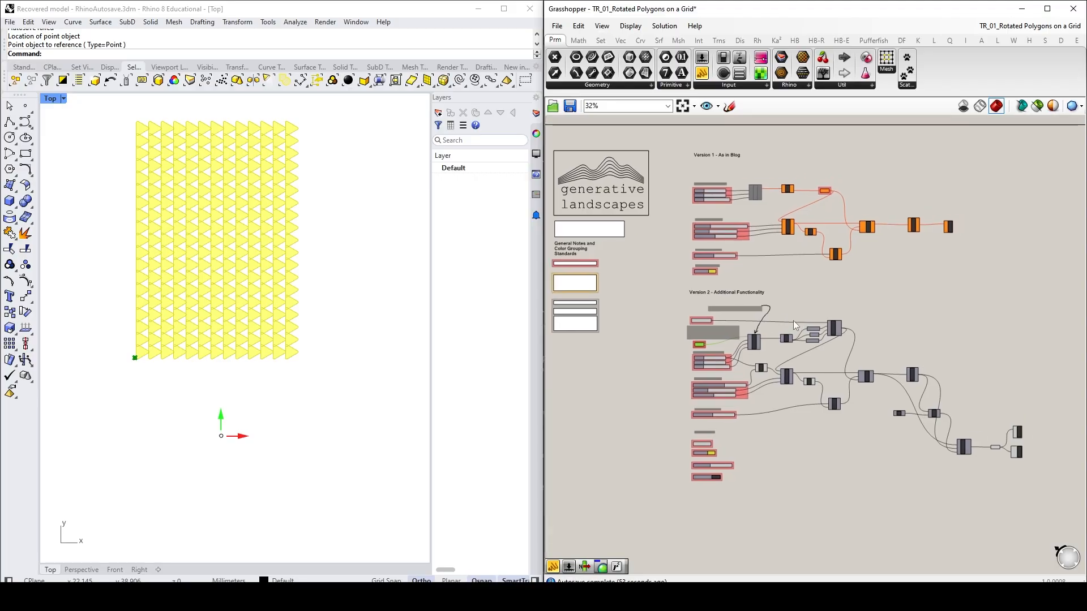
{"action": "scroll", "coordinate": [576, 195], "scroll_direction": "up", "scroll_amount": 5}
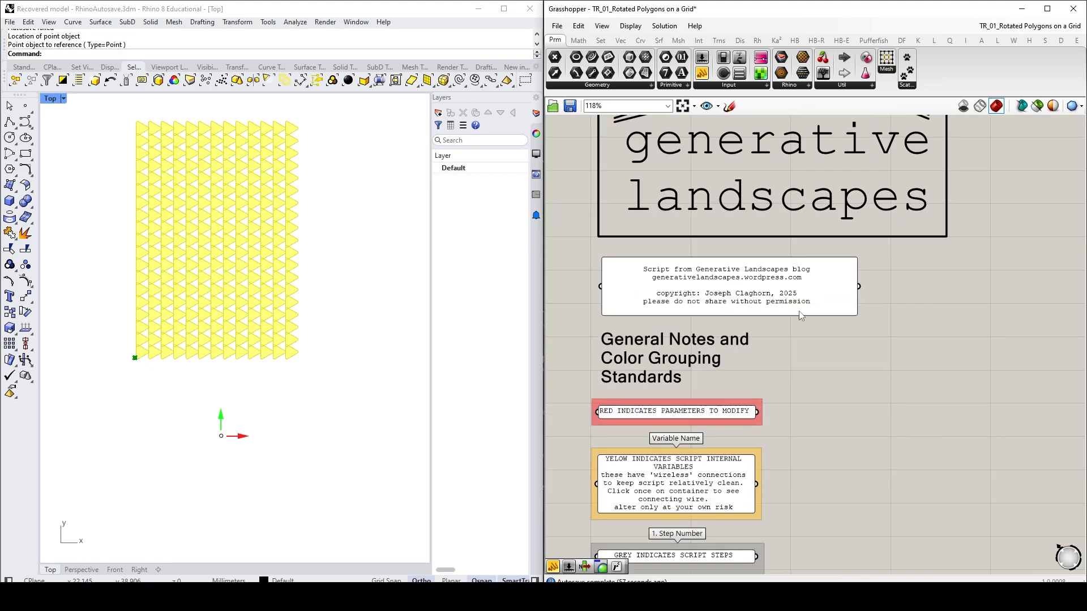
{"action": "scroll", "coordinate": [716, 297], "scroll_direction": "down", "scroll_amount": 3}
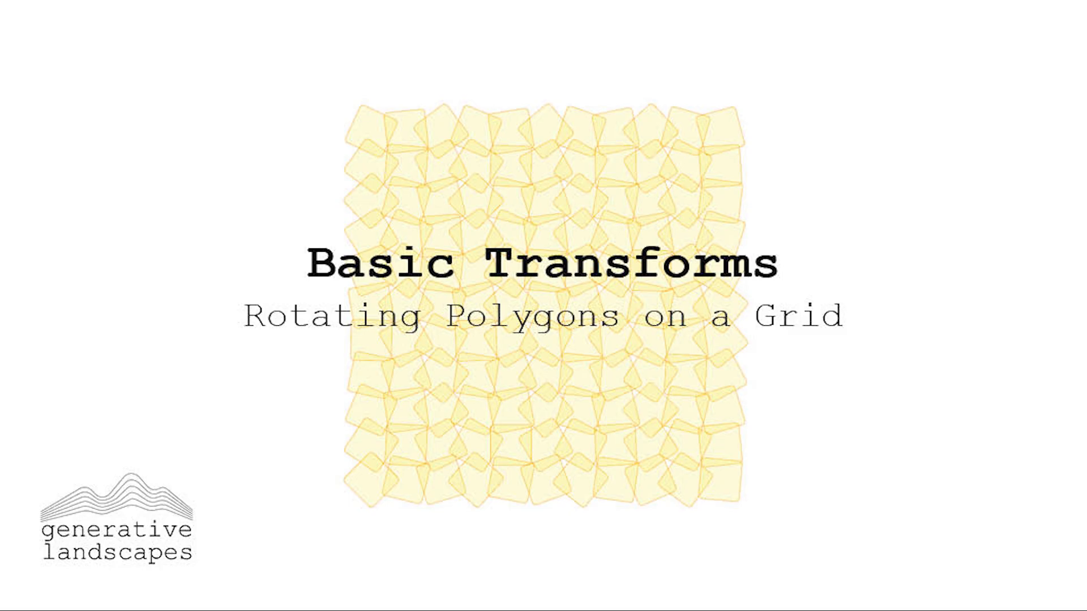